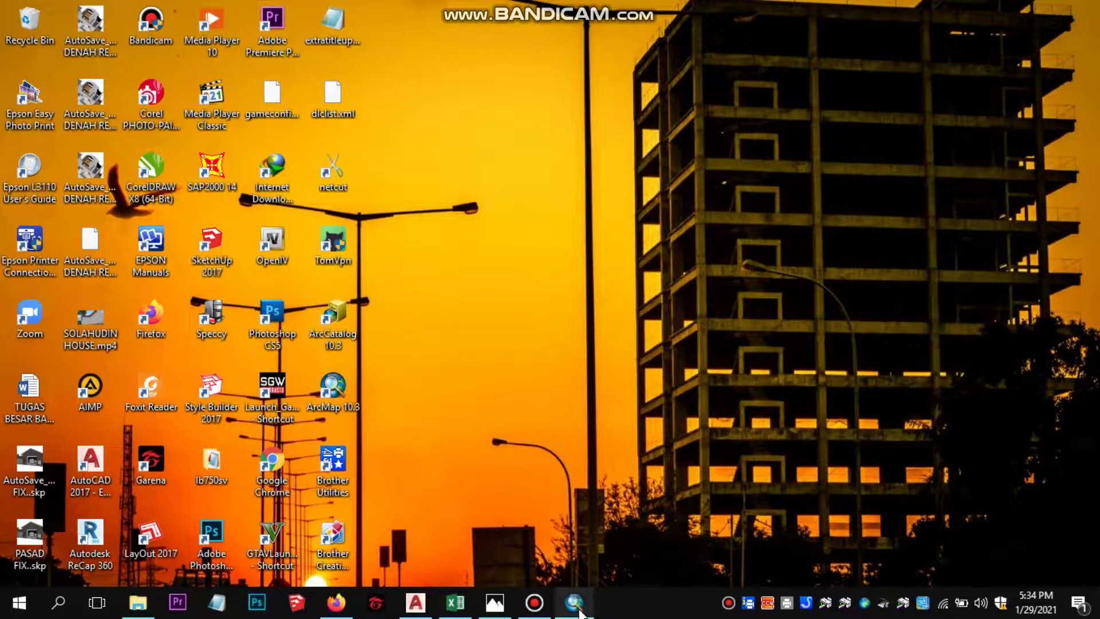
Switch to the TUGAS SIG KONTUR map in ArcMap and examine its contour lines, elevation labels and slope classes up close.
mouse_move(578, 611)
click(574, 542)
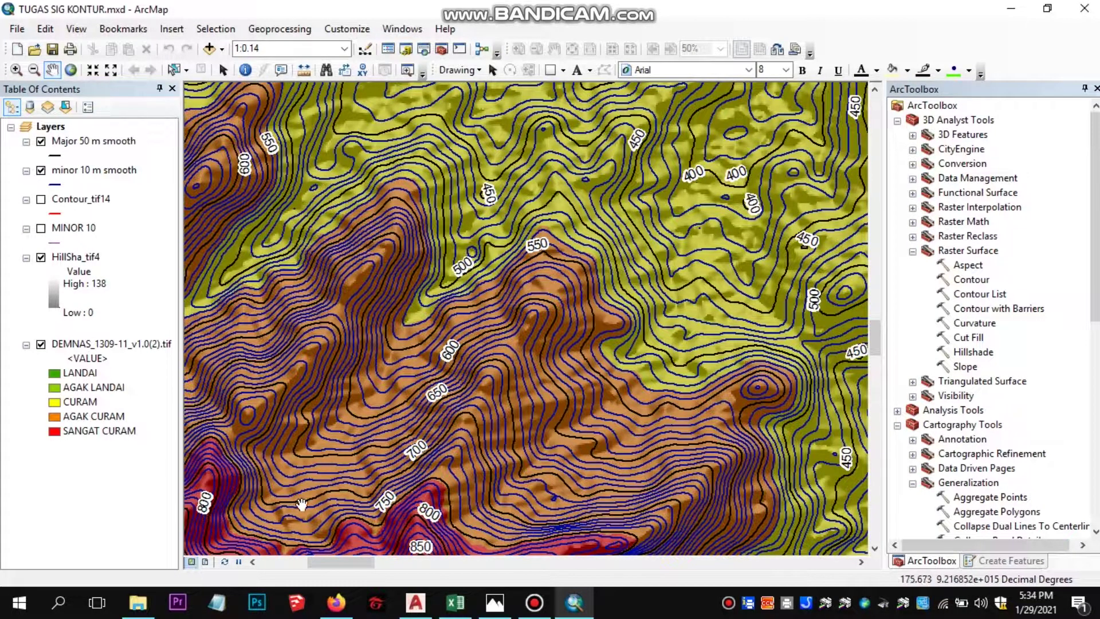
scroll(424, 467, down, 5)
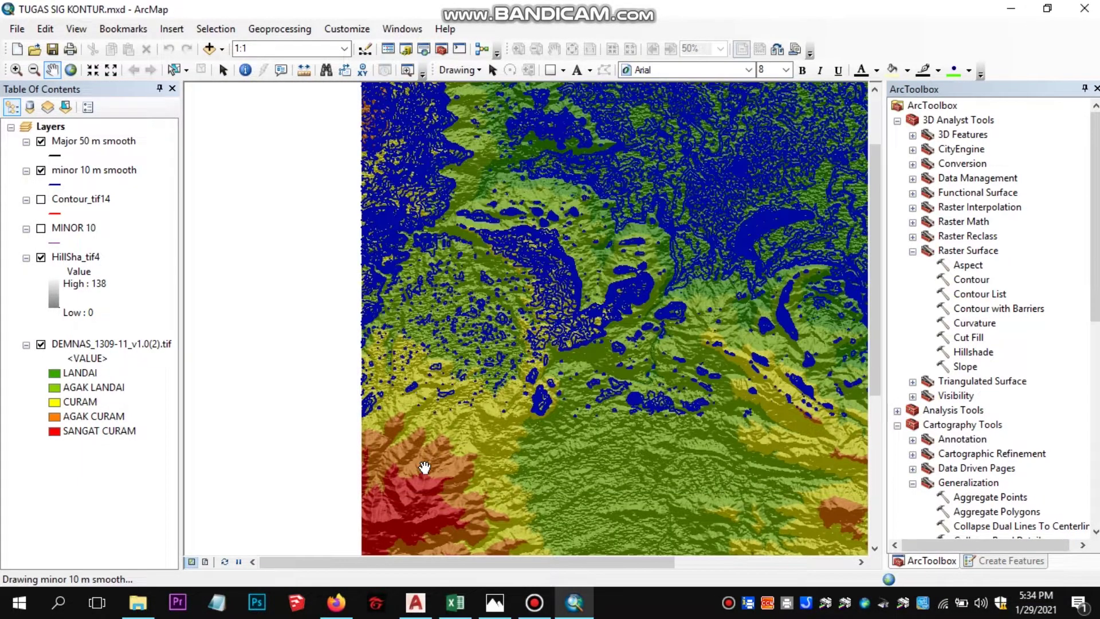
drag(424, 468, 370, 444)
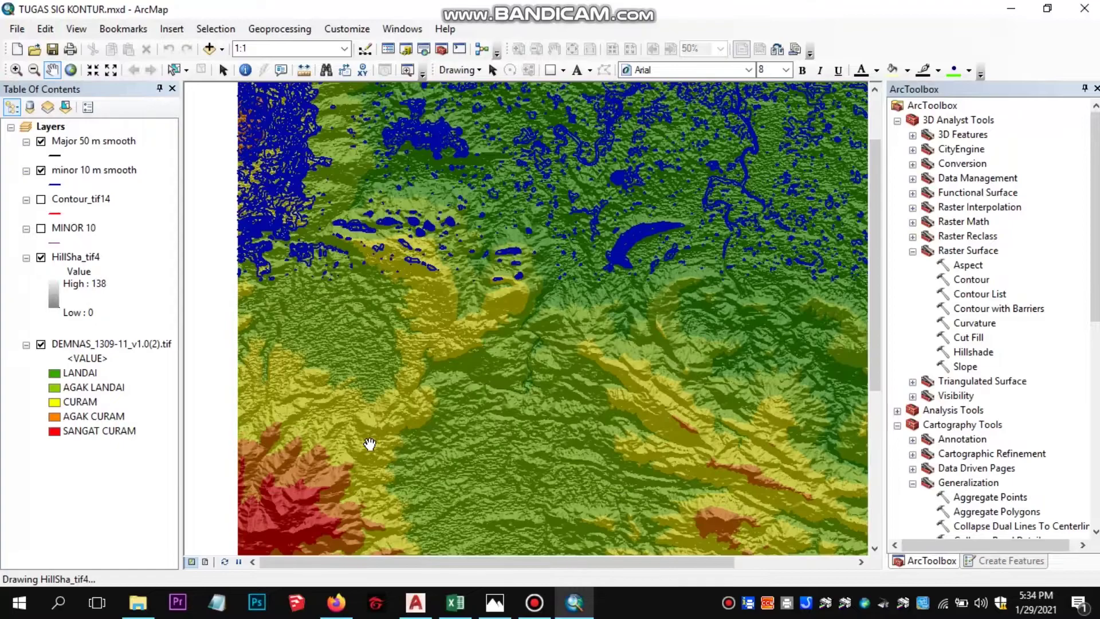
click(20, 89)
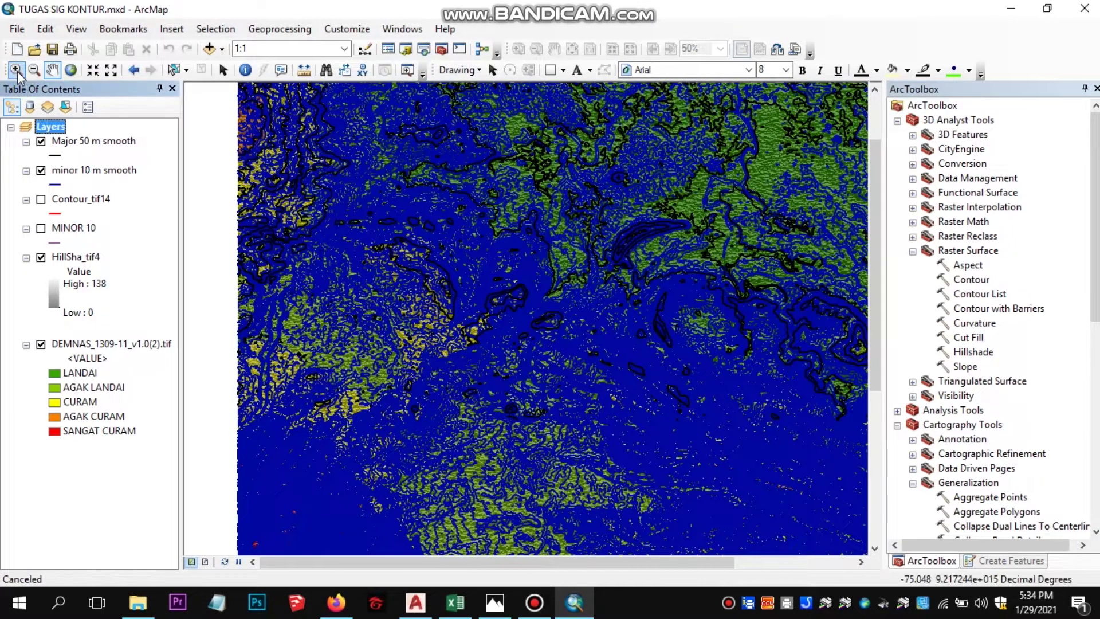
click(16, 69)
drag(299, 381, 449, 510)
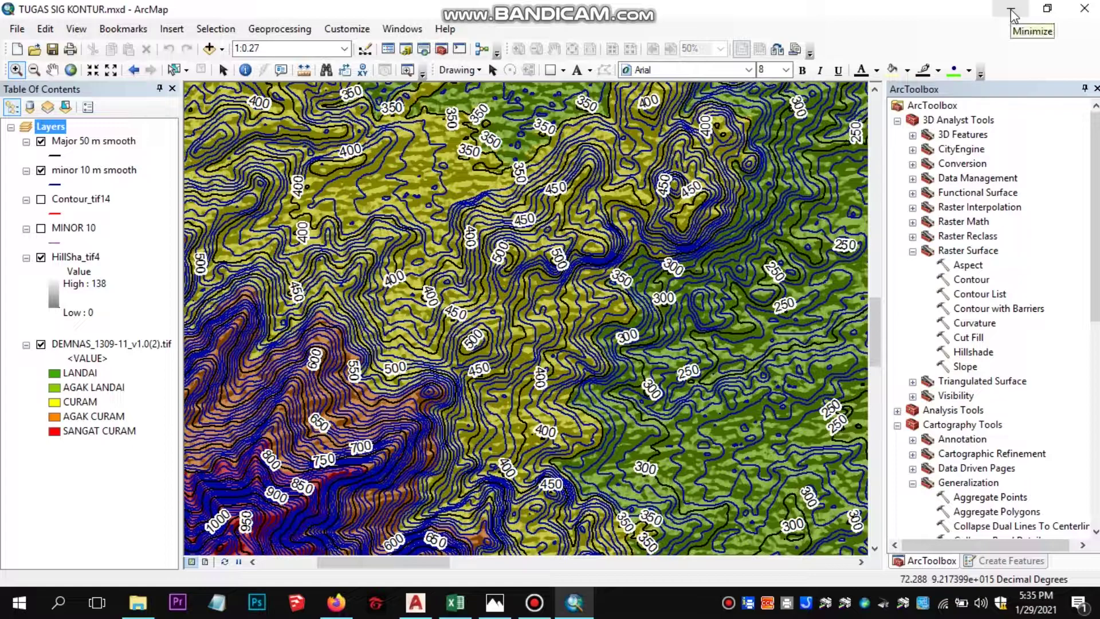
drag(509, 353, 568, 267)
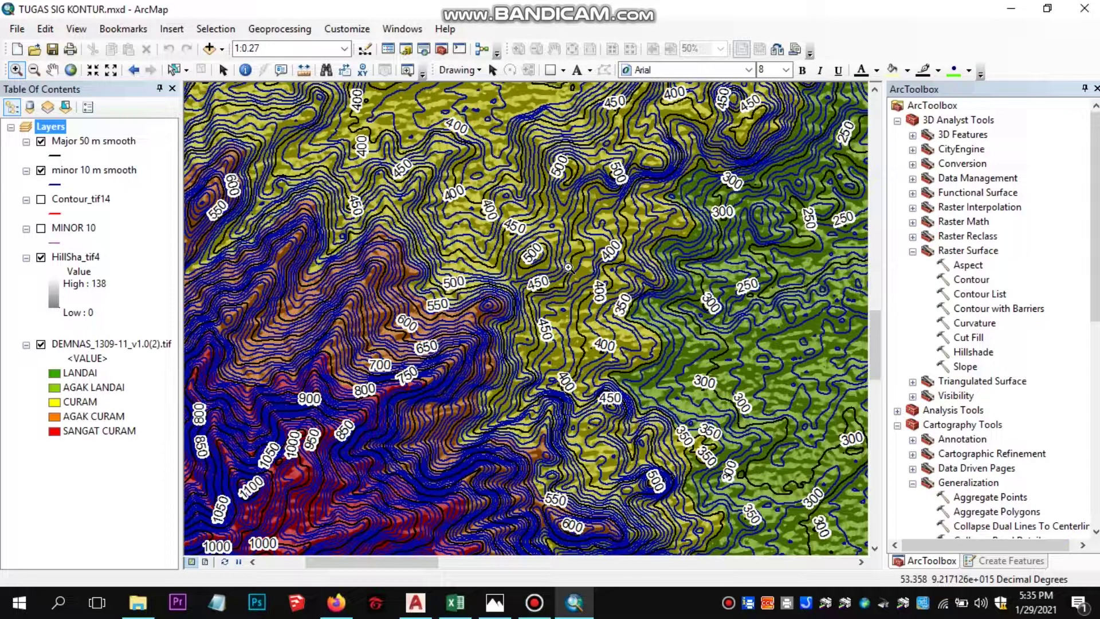
drag(321, 306, 469, 475)
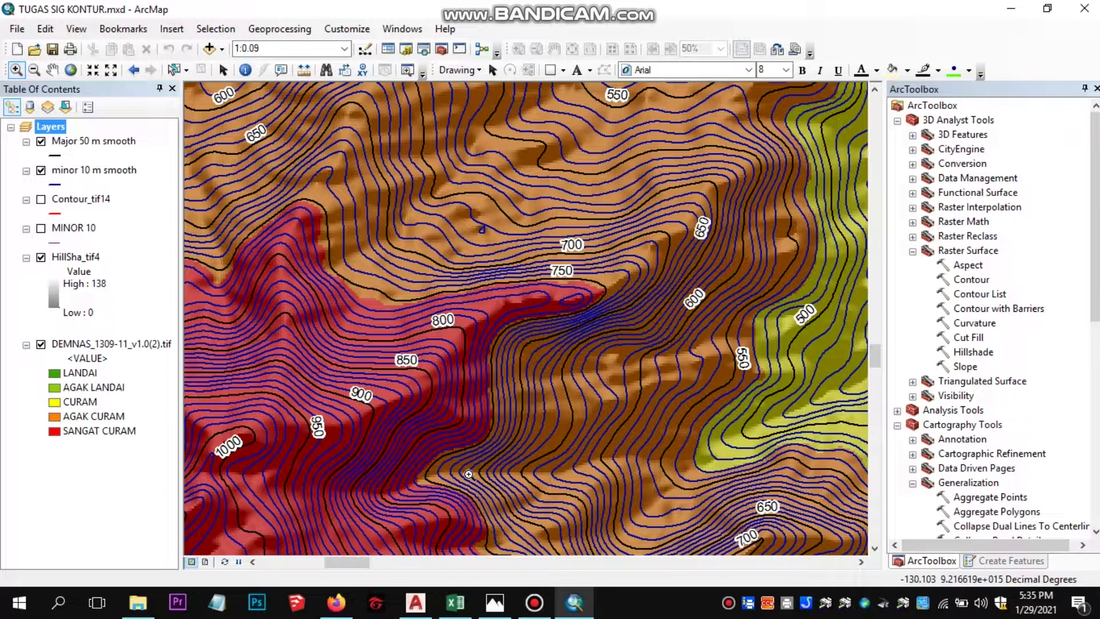
scroll(469, 475, up, 5)
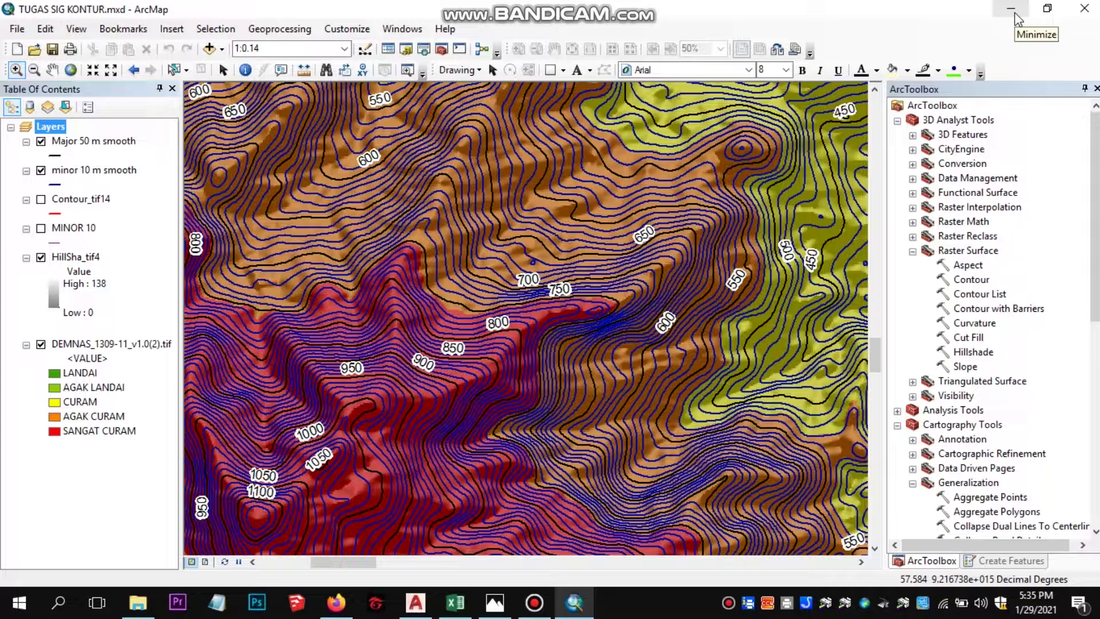
click(1011, 10)
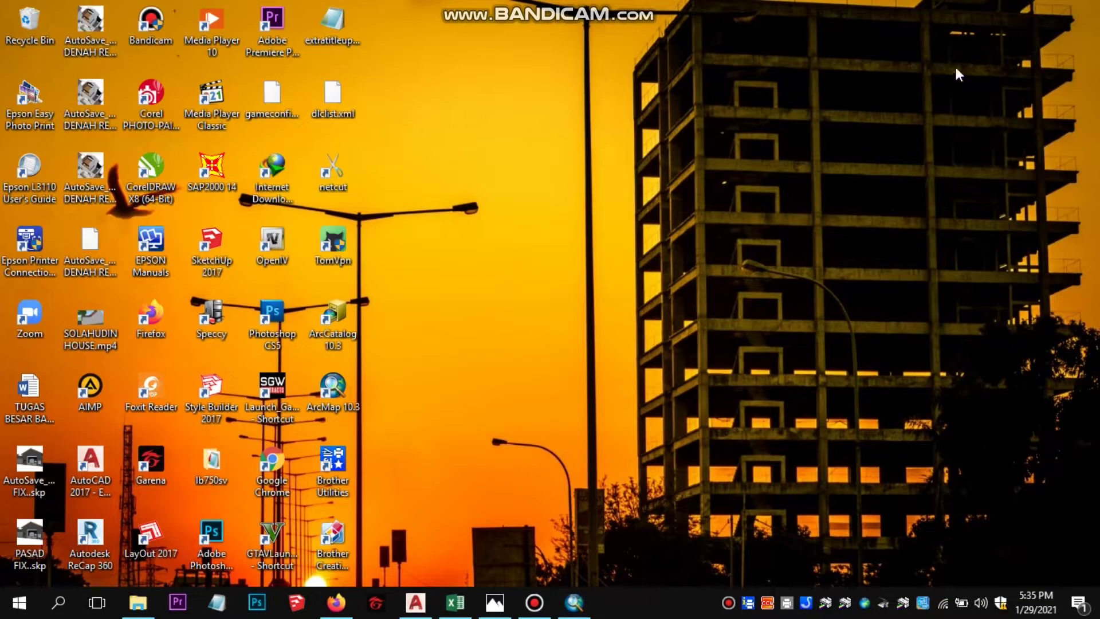
Switch to Firefox, view the Indonesia Geospatial Portal download map and the DEMNAS page, and close the developer tools there.
click(343, 609)
click(302, 7)
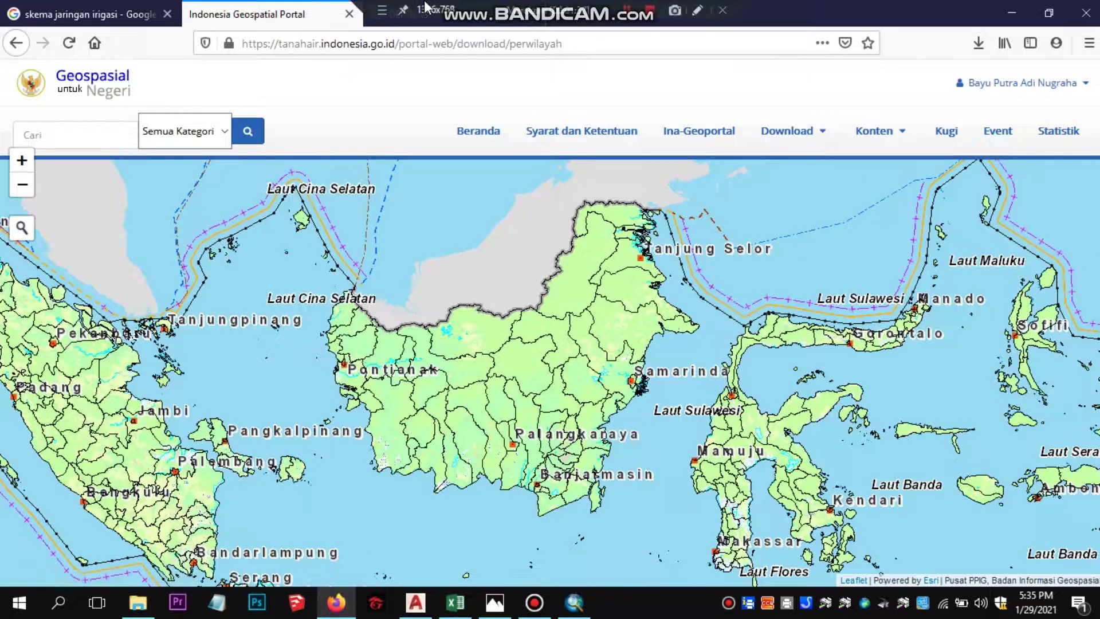
click(407, 16)
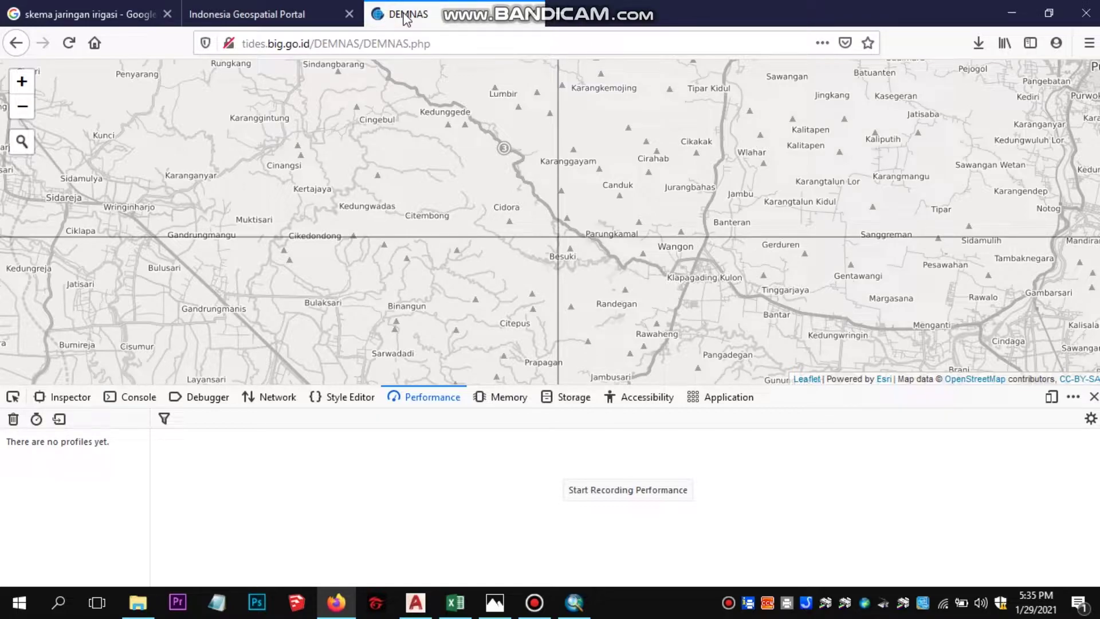
click(1094, 398)
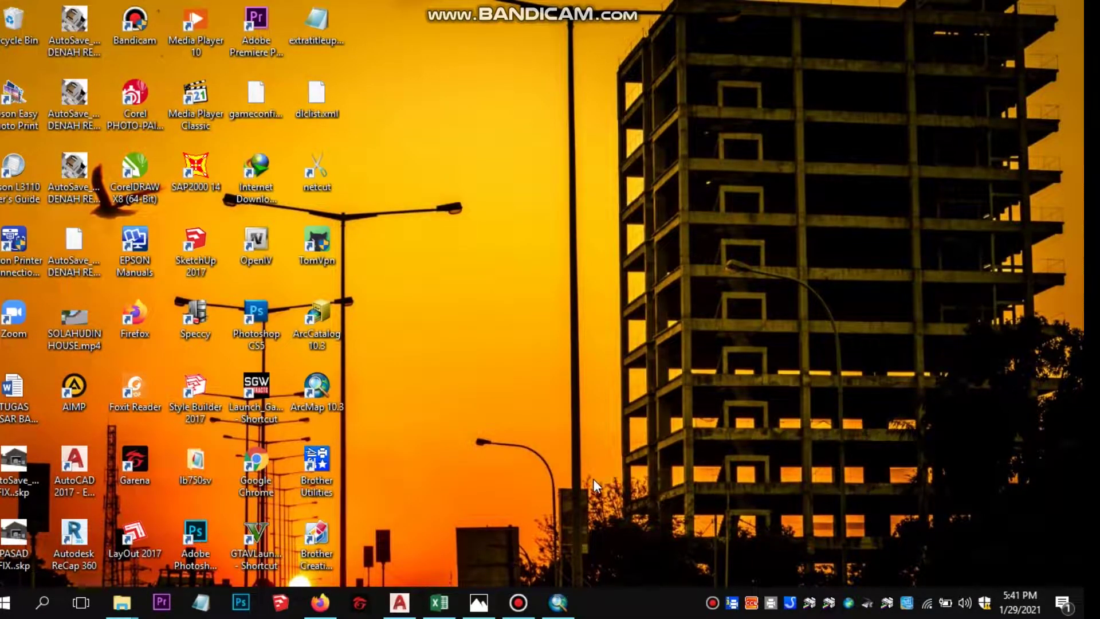
Switch to the blank ArcMap document and add the raster DEM SRTM 30M JAWA BARAT.tif to the Layers data frame.
click(557, 602)
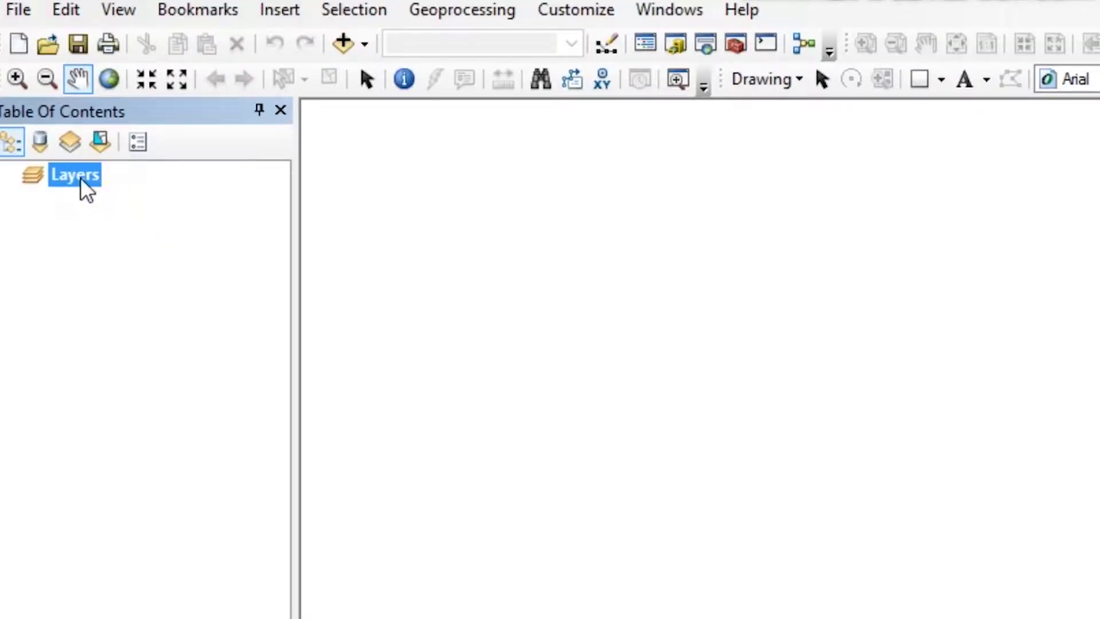
right_click(38, 130)
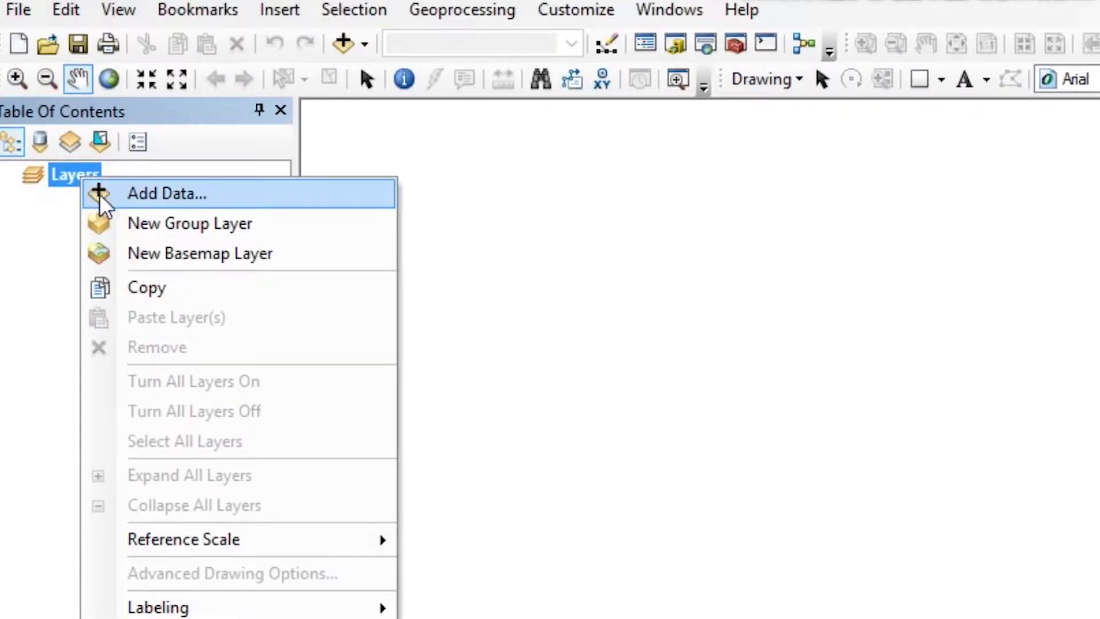
click(99, 193)
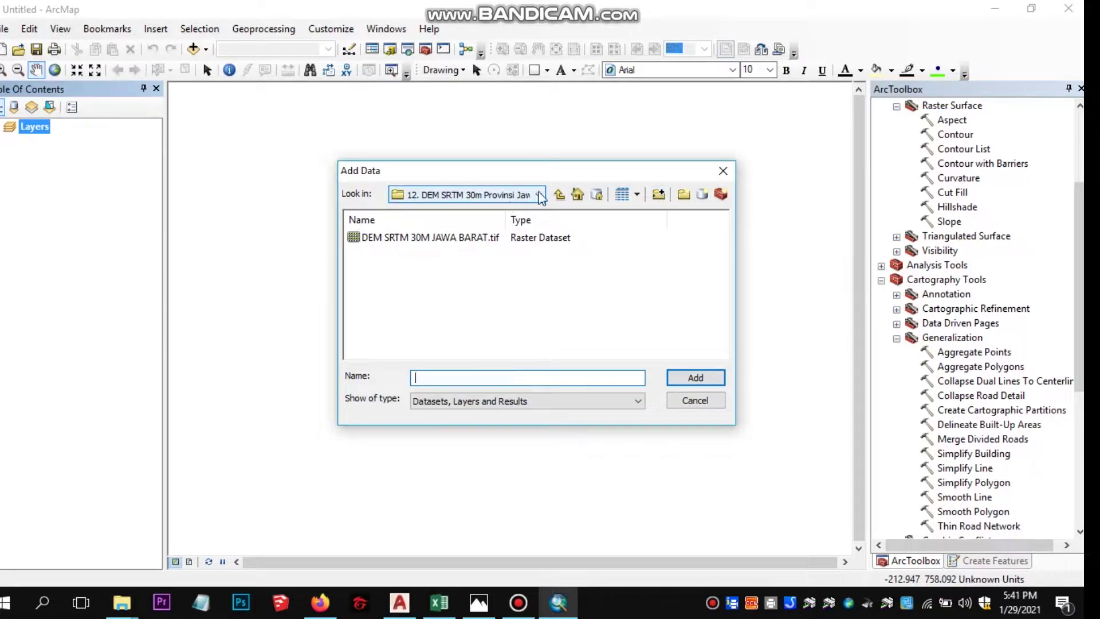
click(526, 196)
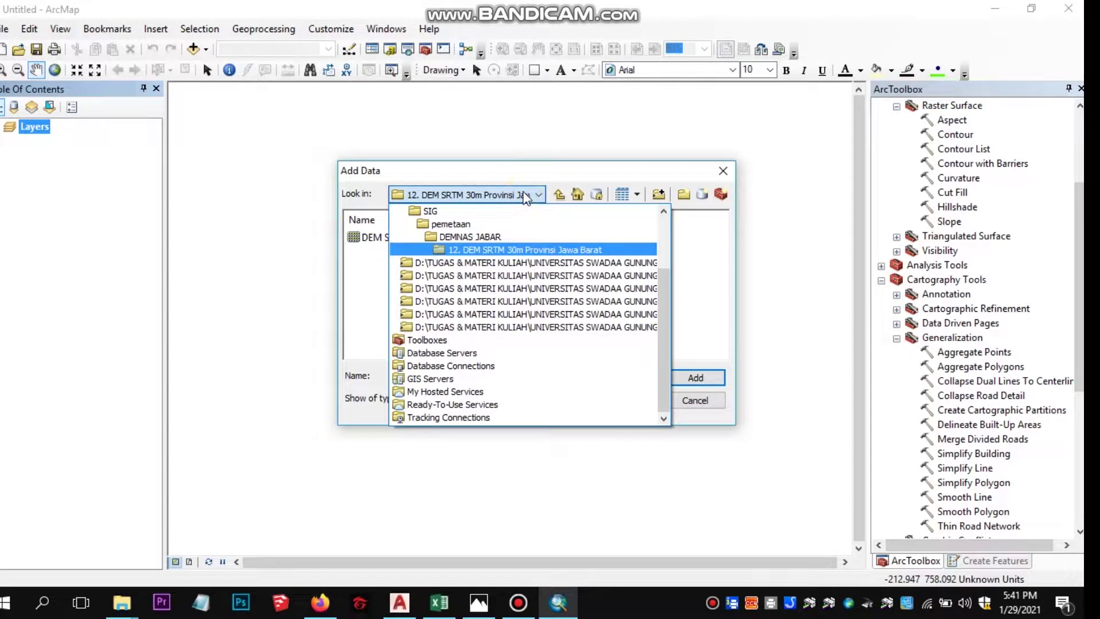
click(526, 196)
click(409, 238)
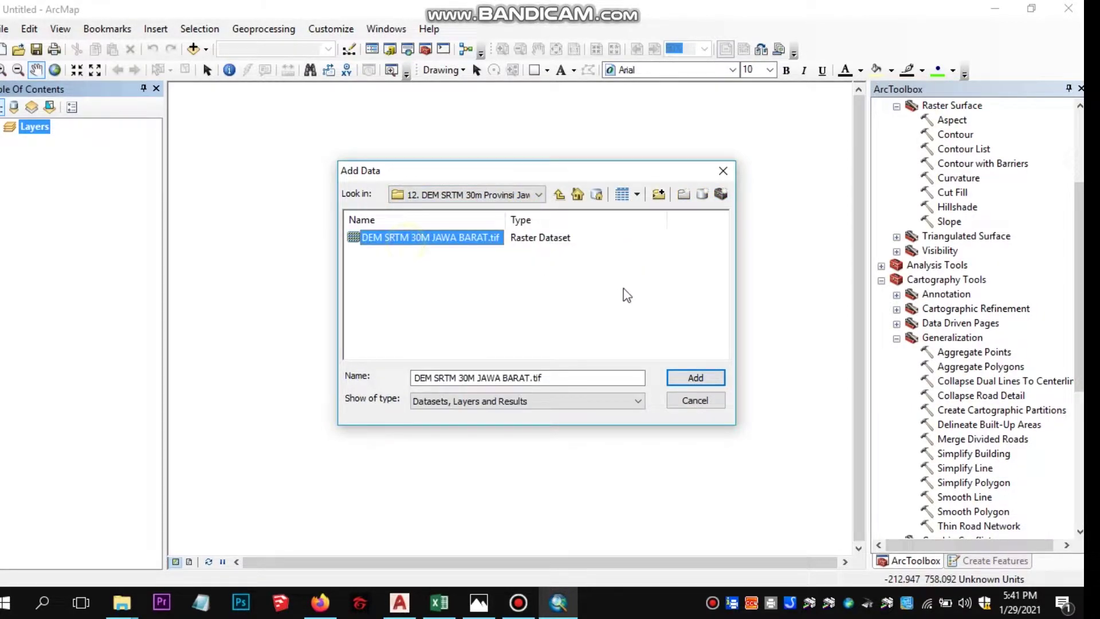
click(696, 379)
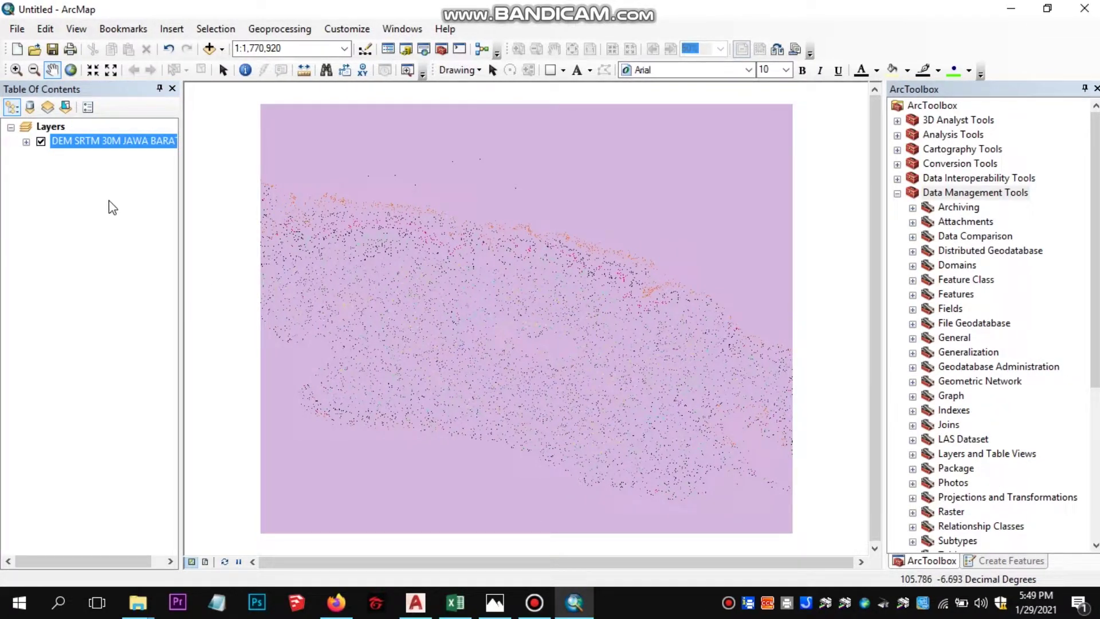
Check the spatial reference of the DEM SRTM 30M JAWA BARAT layer in its source properties.
right_click(116, 143)
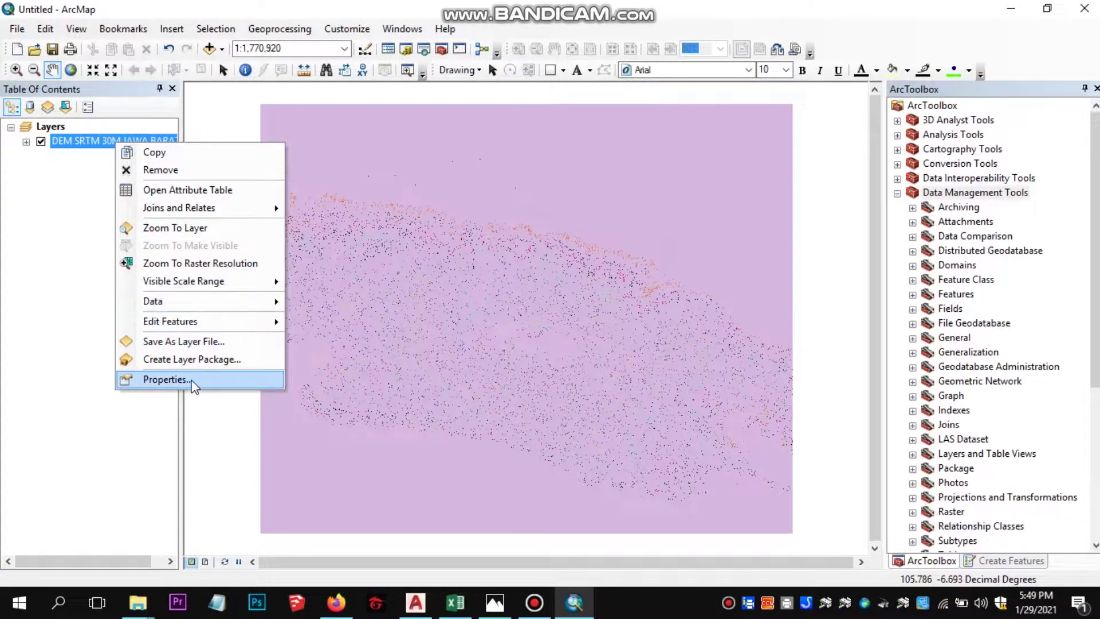
click(192, 381)
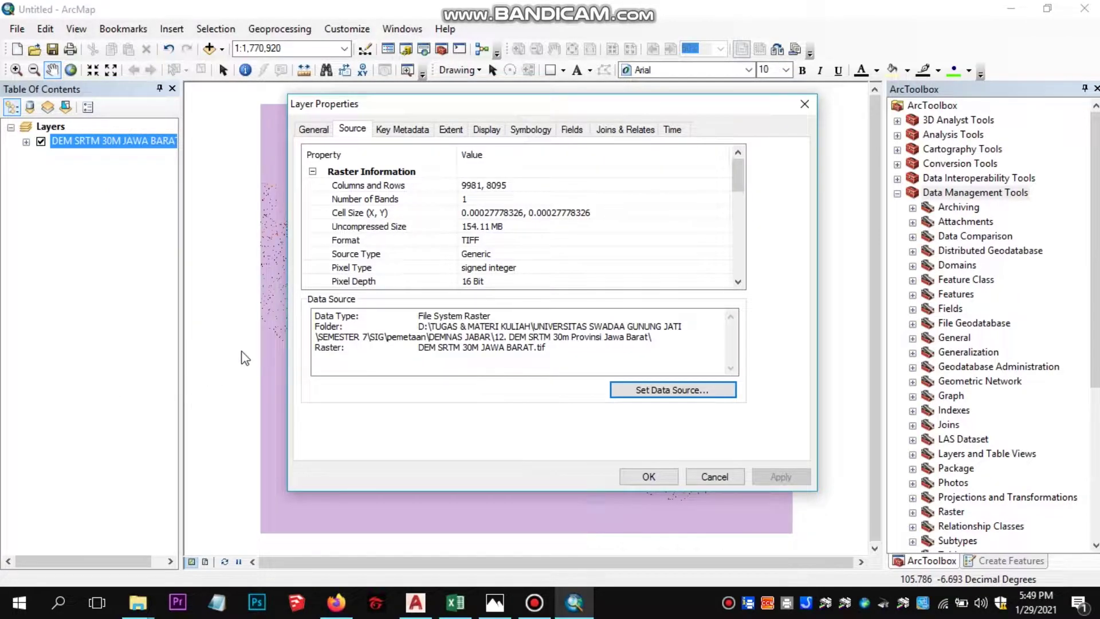
click(355, 136)
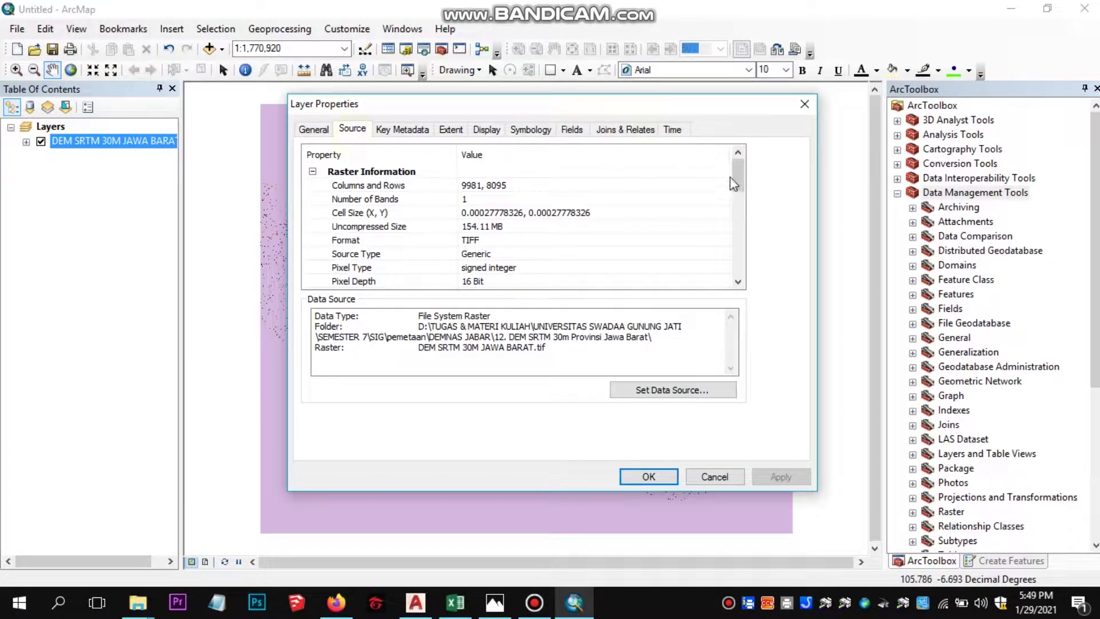
drag(743, 182, 748, 250)
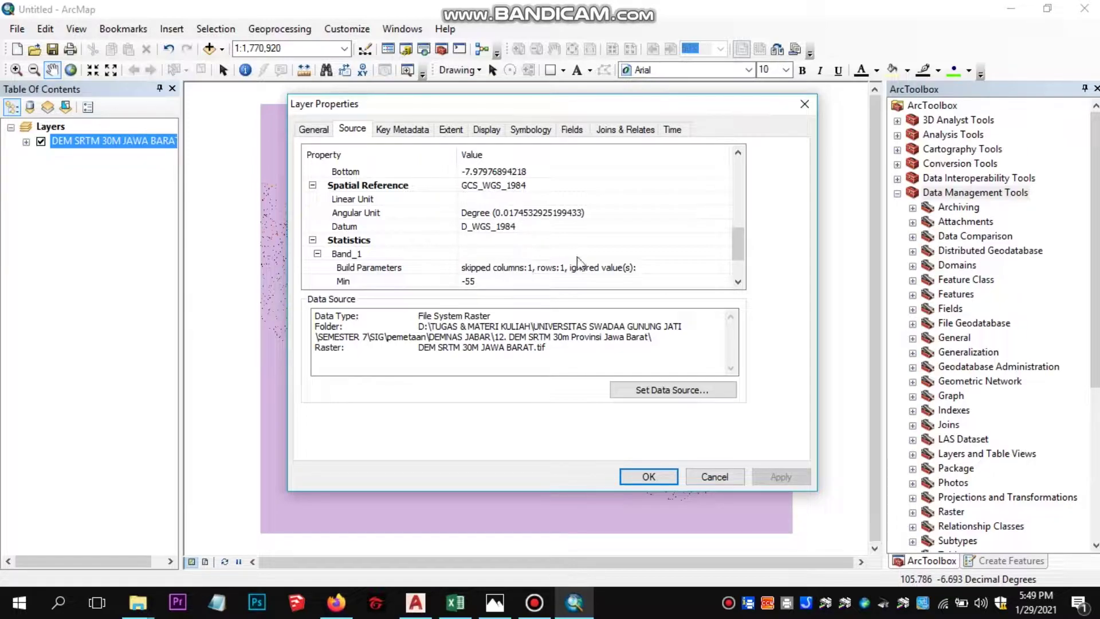
click(650, 477)
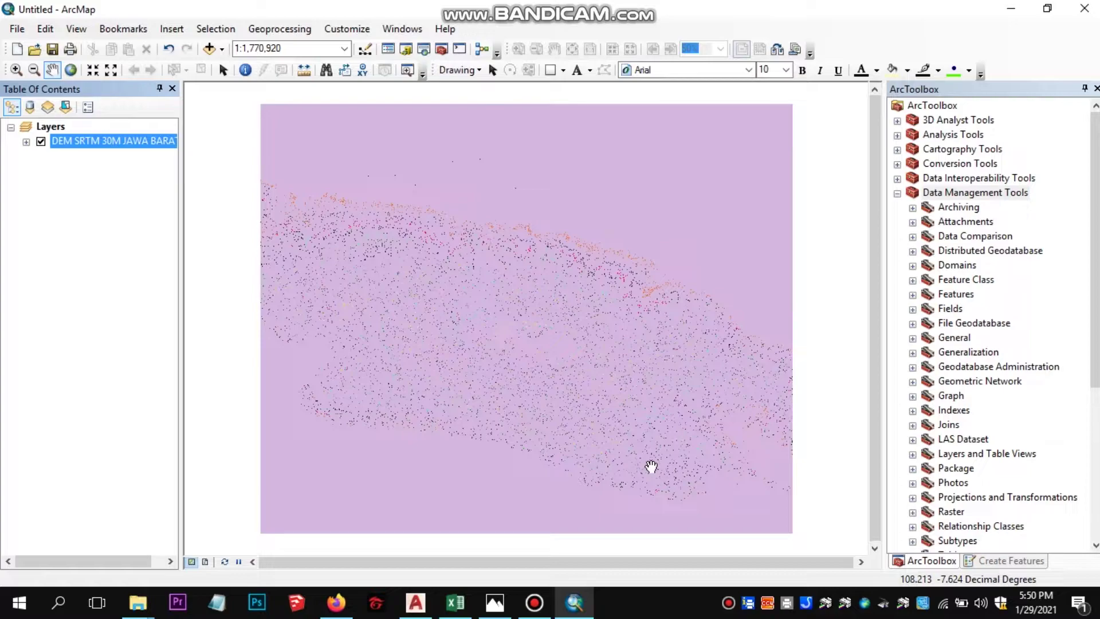
Look up the UTM zones in the zona-utm-indonesia.jpg image in Photos and the West Java zone table in Excel.
click(497, 603)
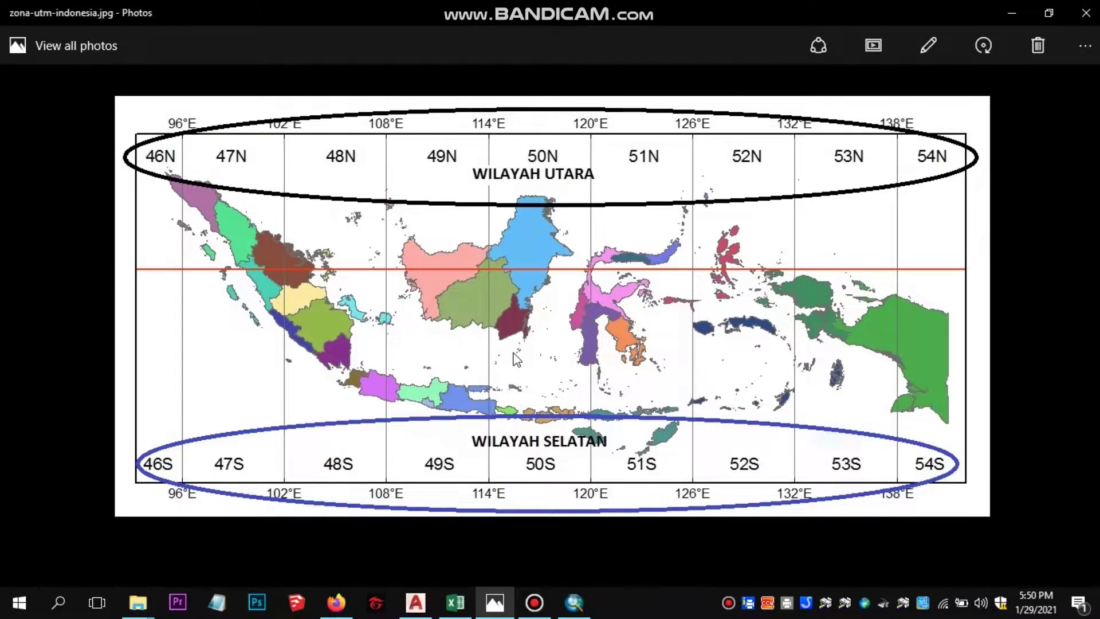
click(1013, 13)
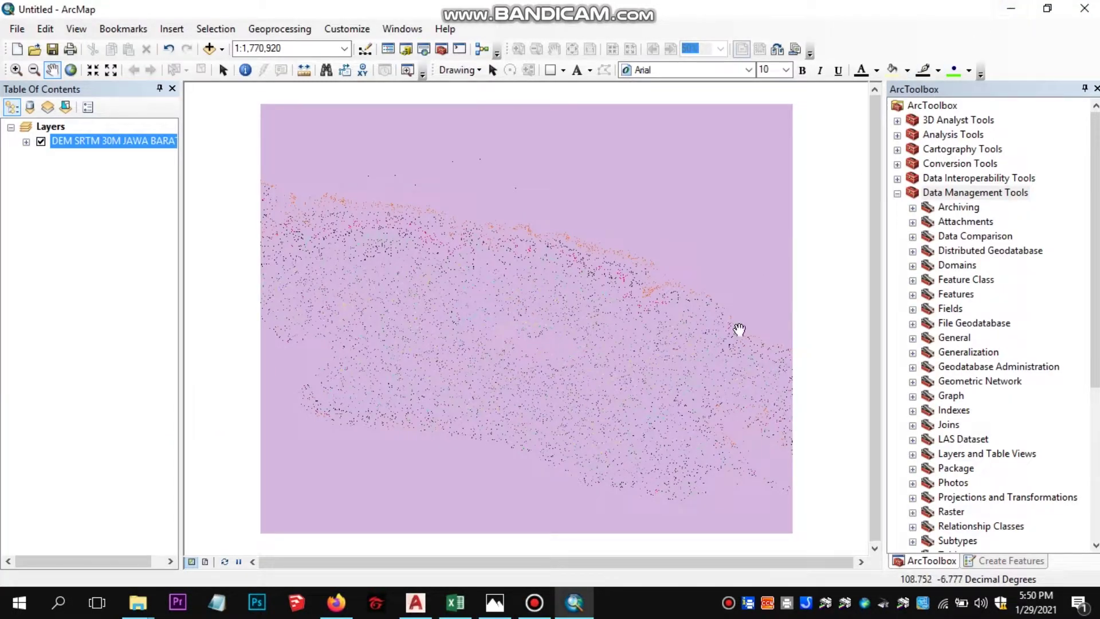
click(460, 616)
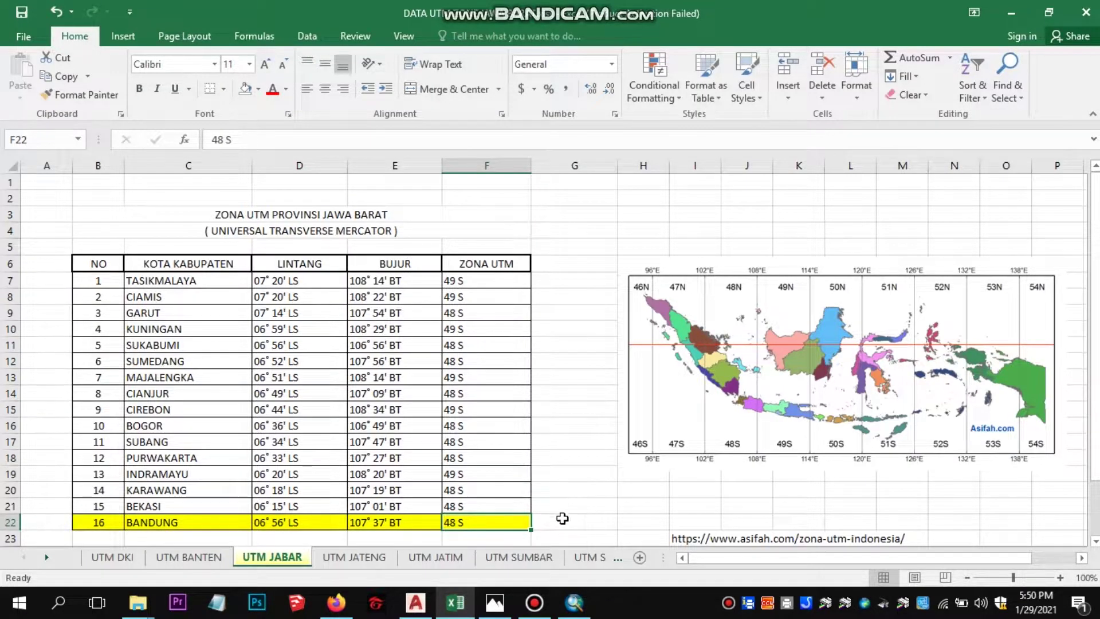
click(584, 504)
click(580, 427)
click(580, 344)
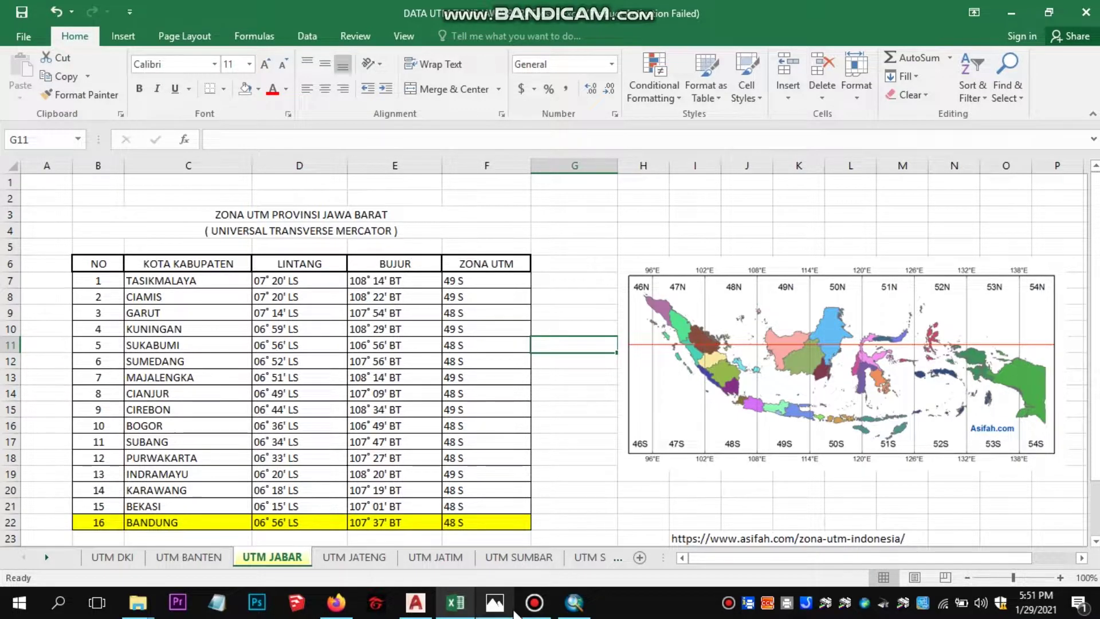
Return to ArcMap and start the Project Raster tool with DEM SRTM 30M JAWA BARAT.tif as the input raster.
click(575, 603)
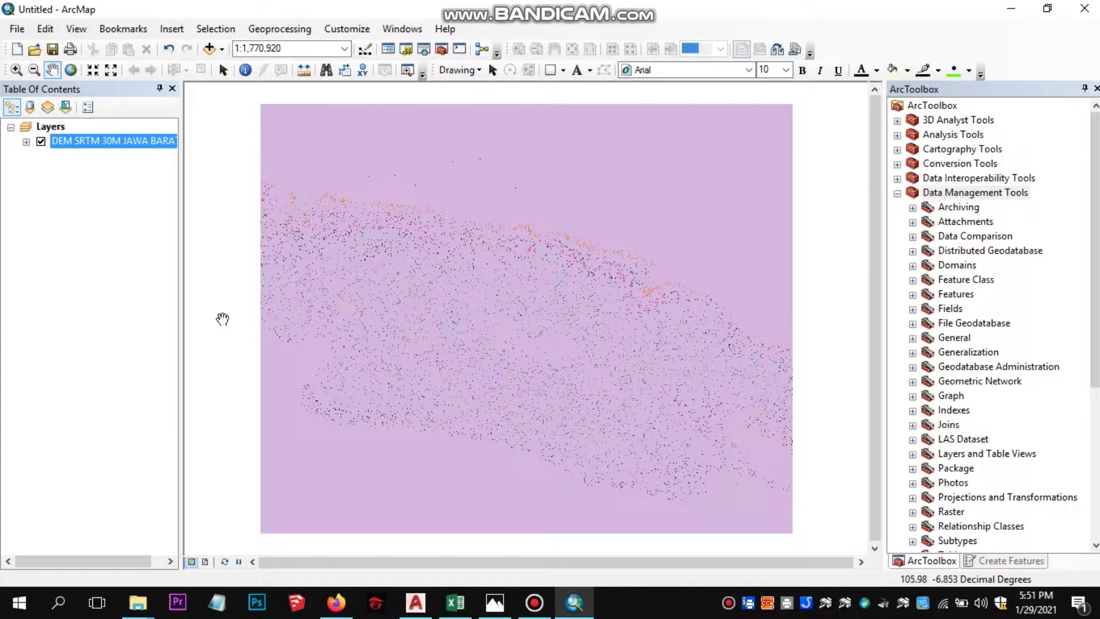
click(118, 143)
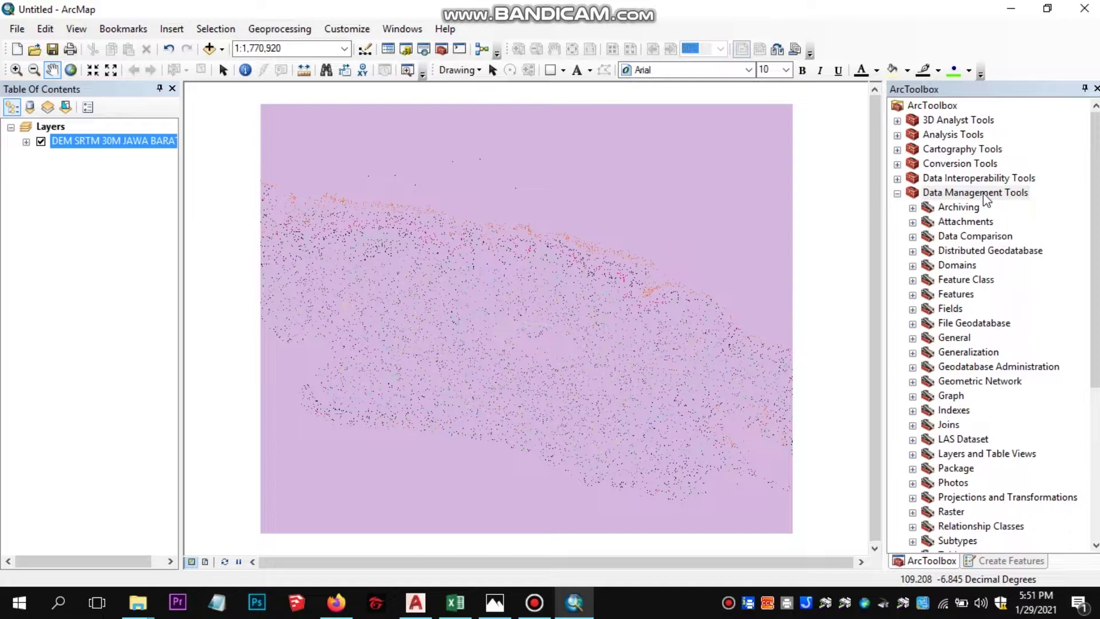
double_click(985, 497)
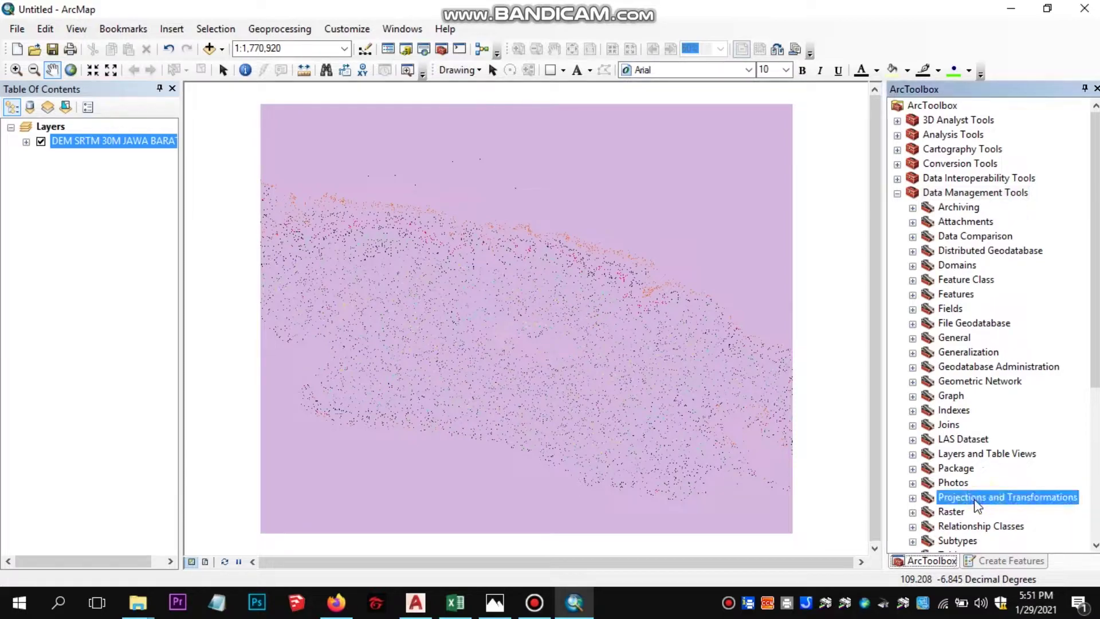
scroll(976, 472, down, 2)
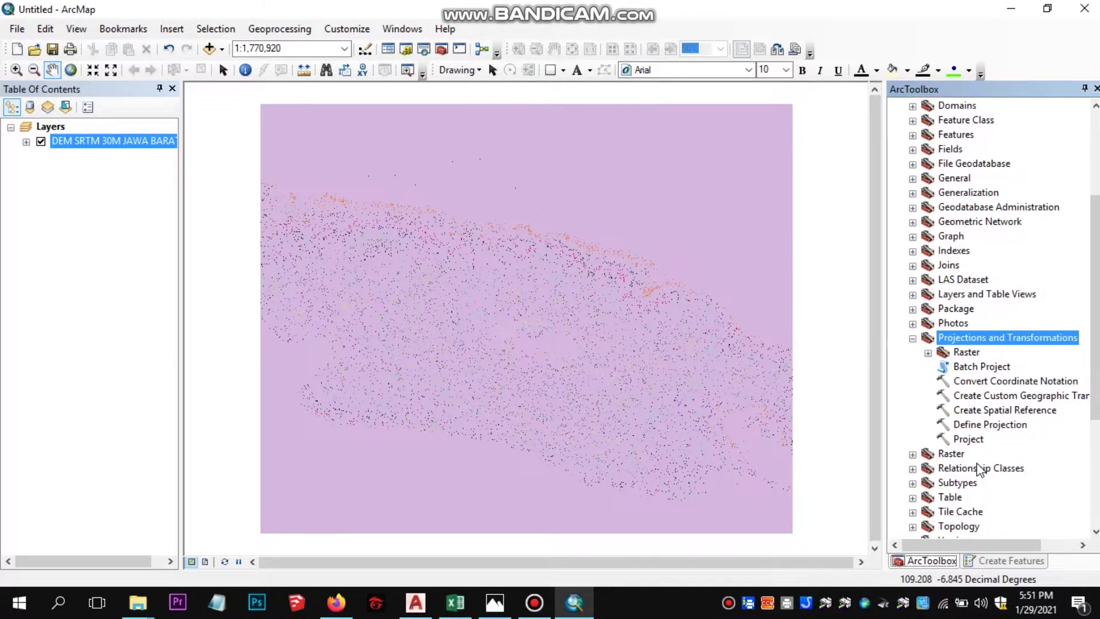
double_click(972, 357)
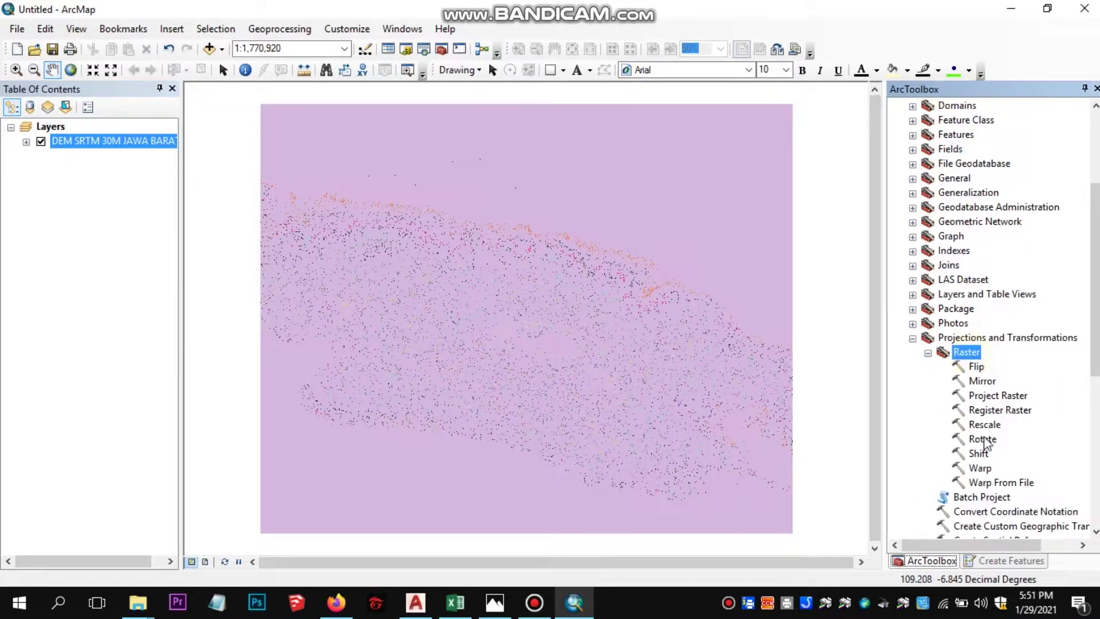
click(992, 397)
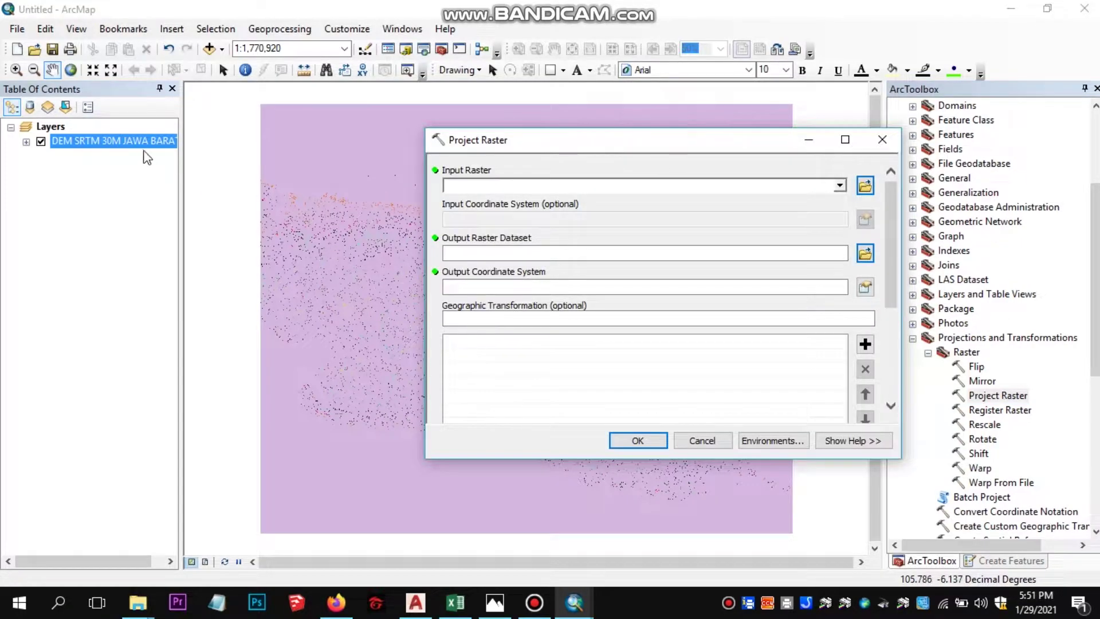
drag(143, 139, 512, 190)
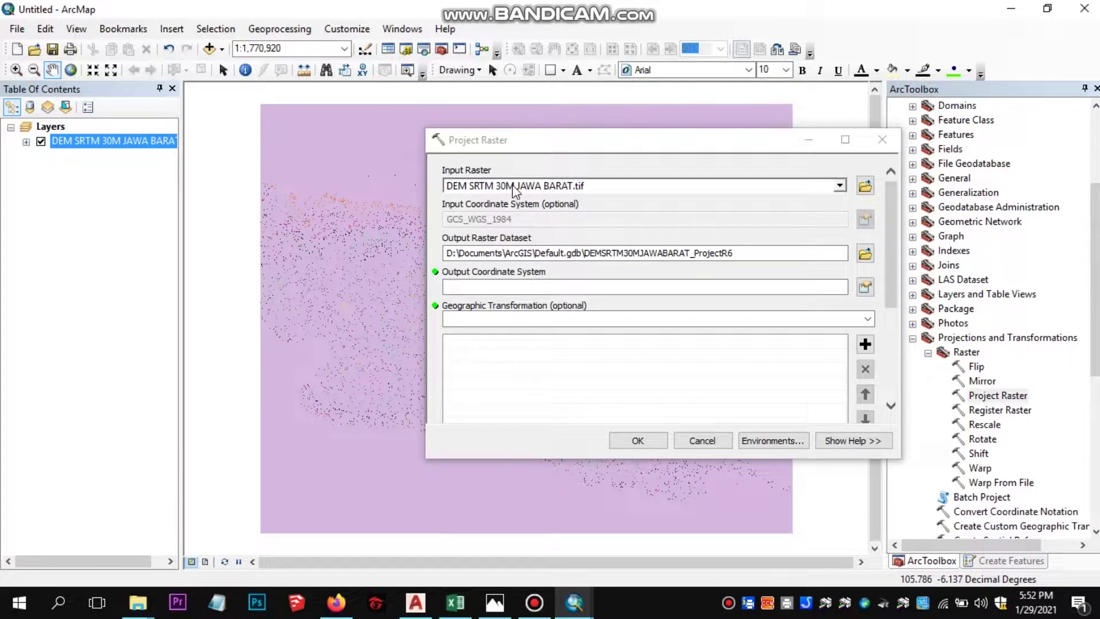
Set the output coordinate system to WGS 1984 UTM Zone 48S and run the raster projection.
click(864, 288)
click(864, 290)
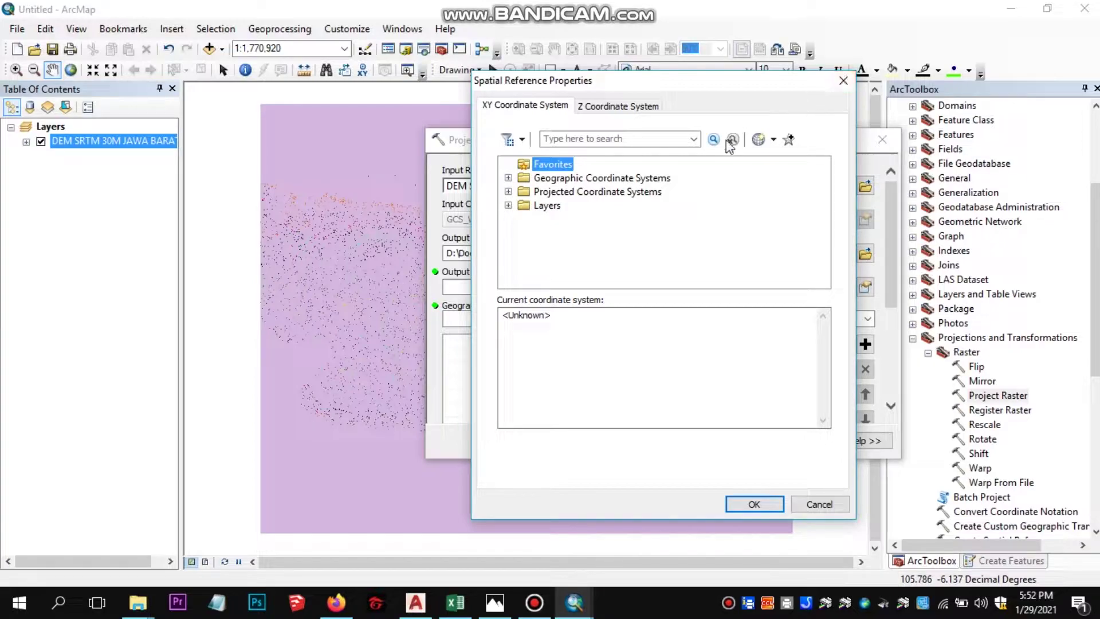
click(508, 191)
scroll(514, 205, down, 2)
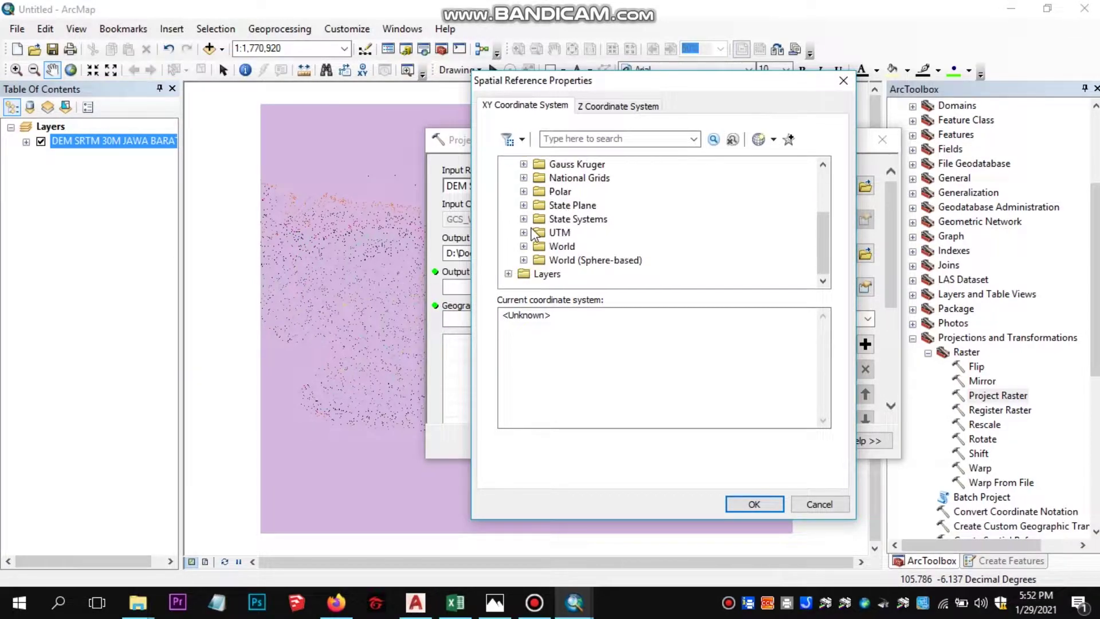
click(524, 235)
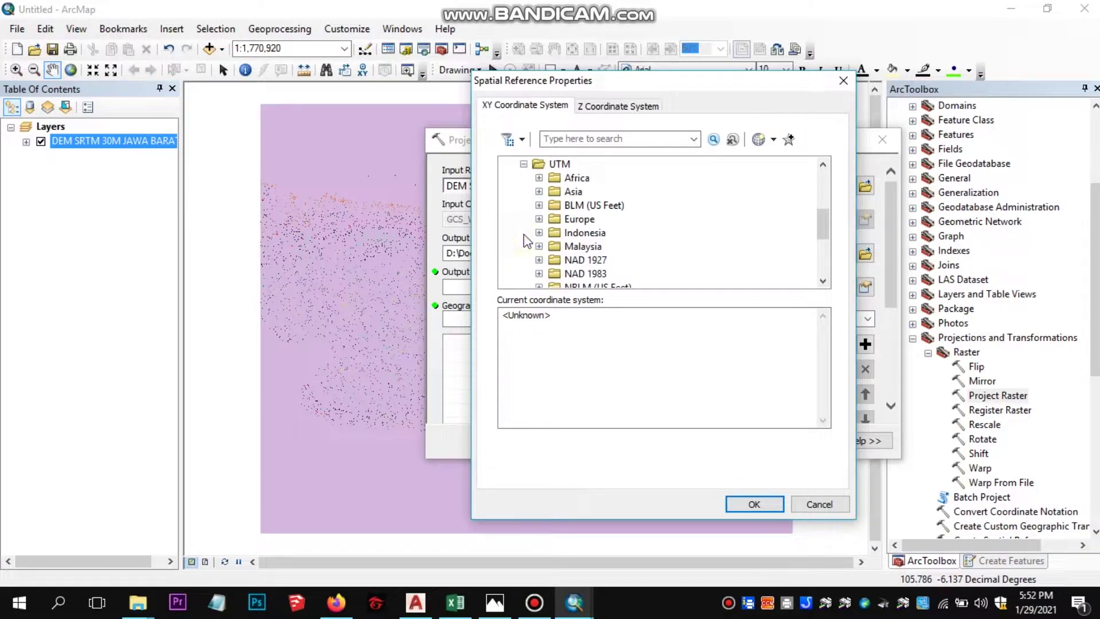
scroll(527, 240, down, 3)
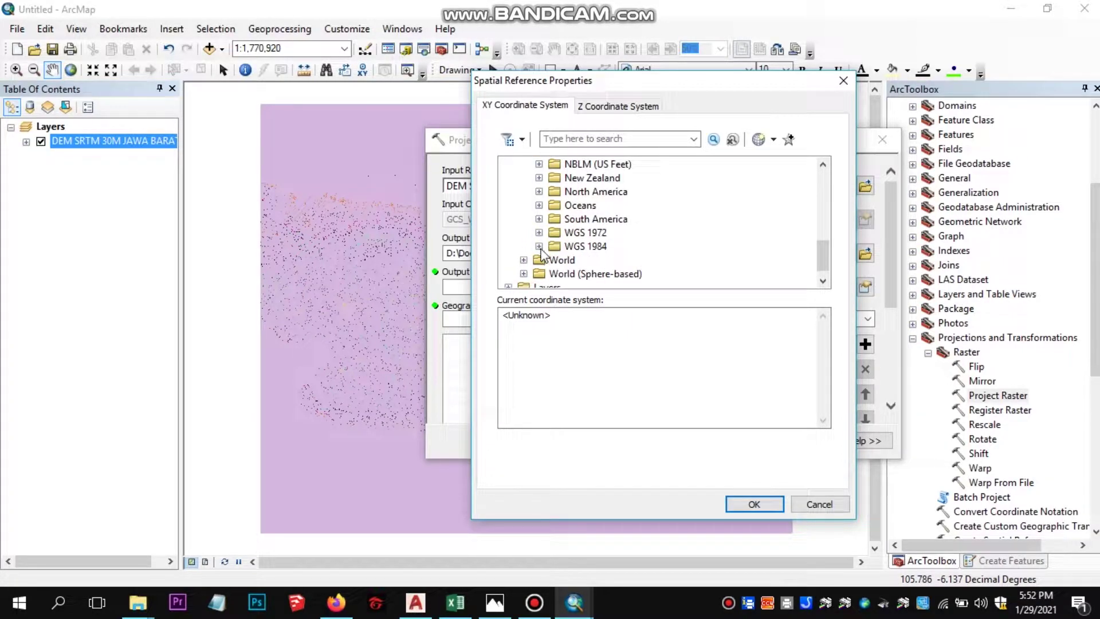
click(539, 247)
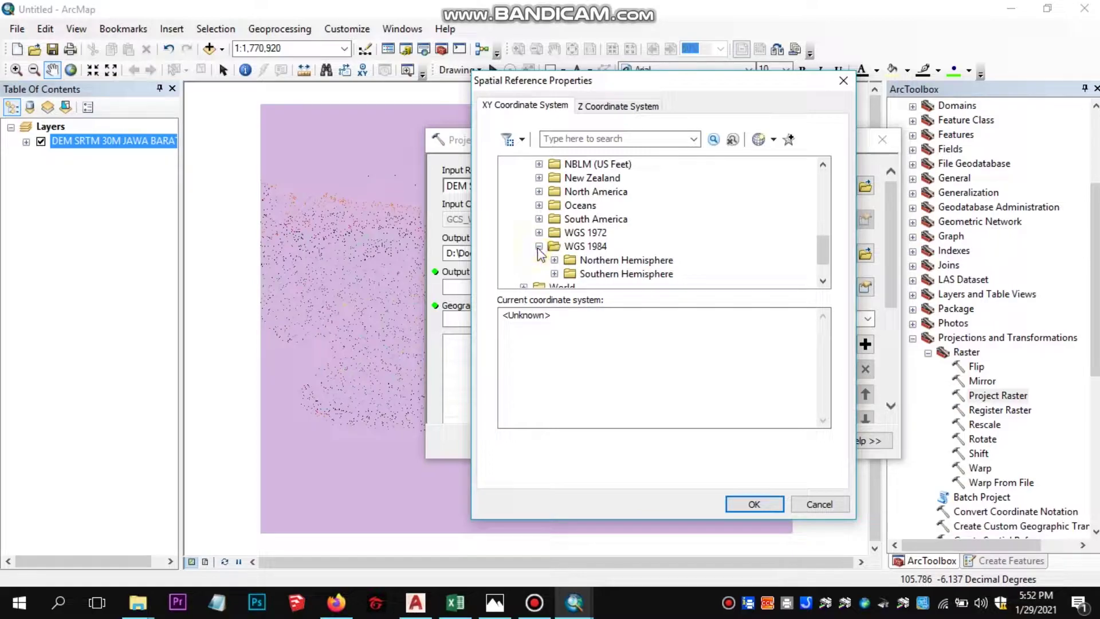
scroll(704, 248, down, 1)
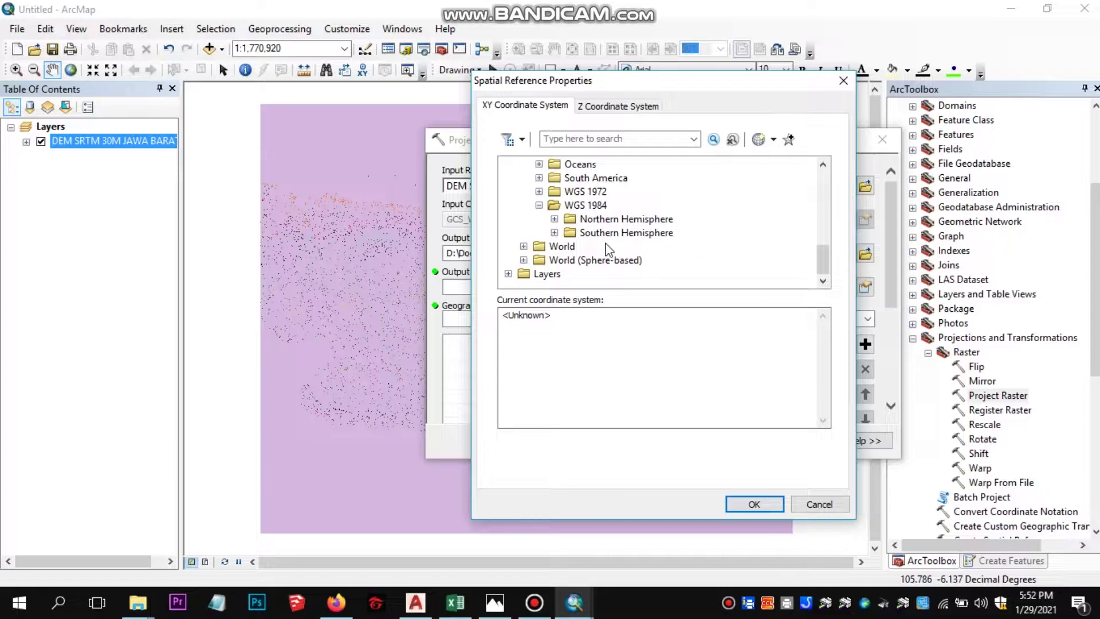
click(555, 232)
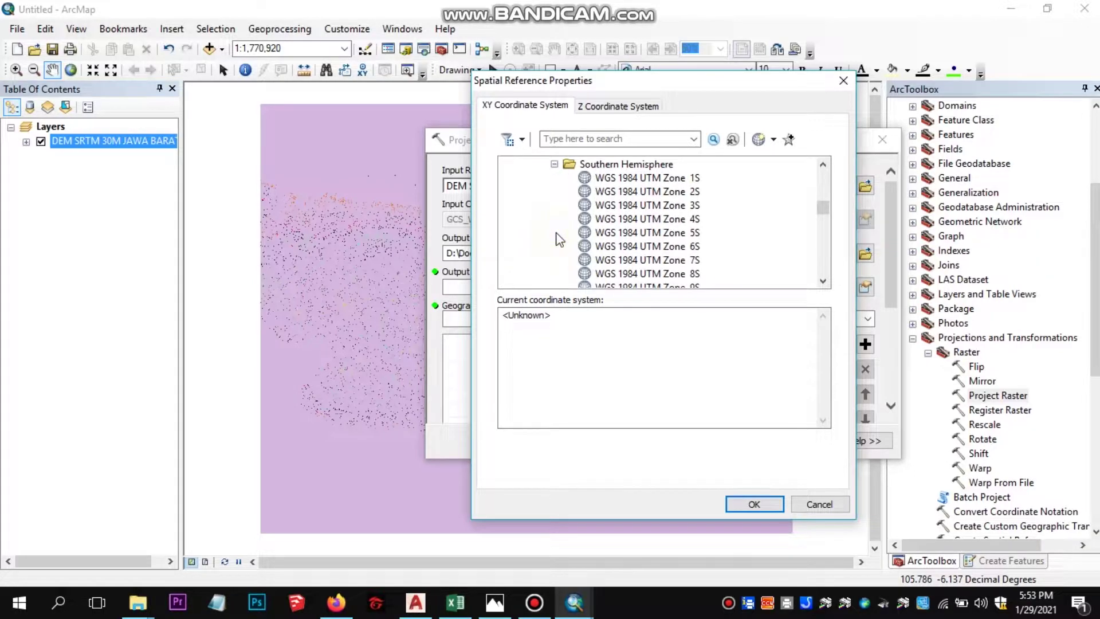
scroll(560, 240, down, 5)
scroll(560, 240, down, 6)
scroll(563, 244, down, 4)
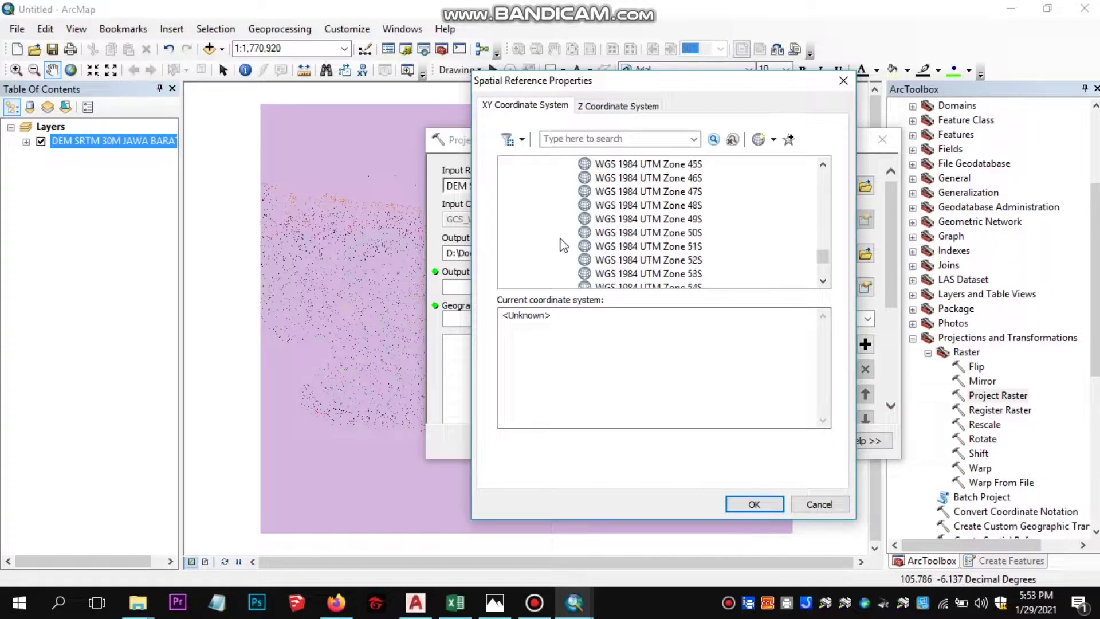
click(648, 209)
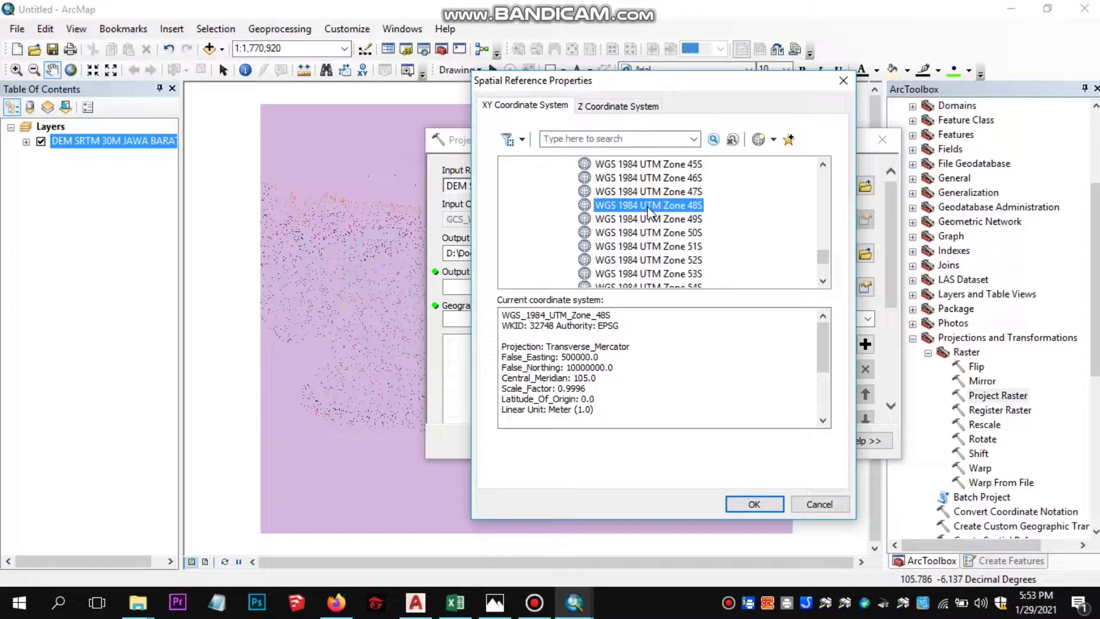
click(768, 507)
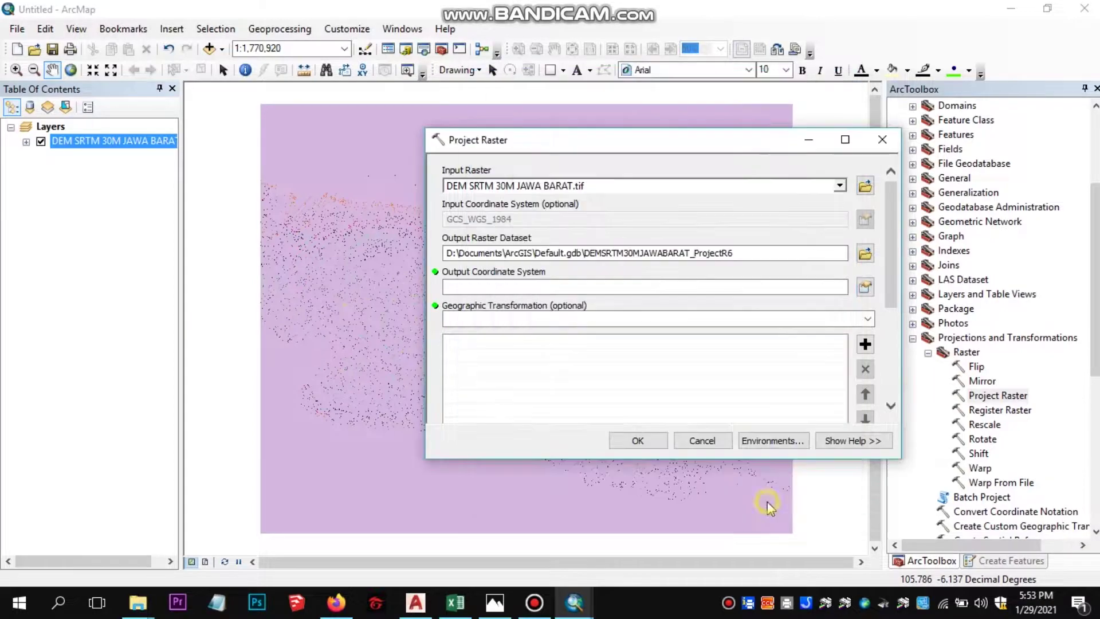
click(636, 441)
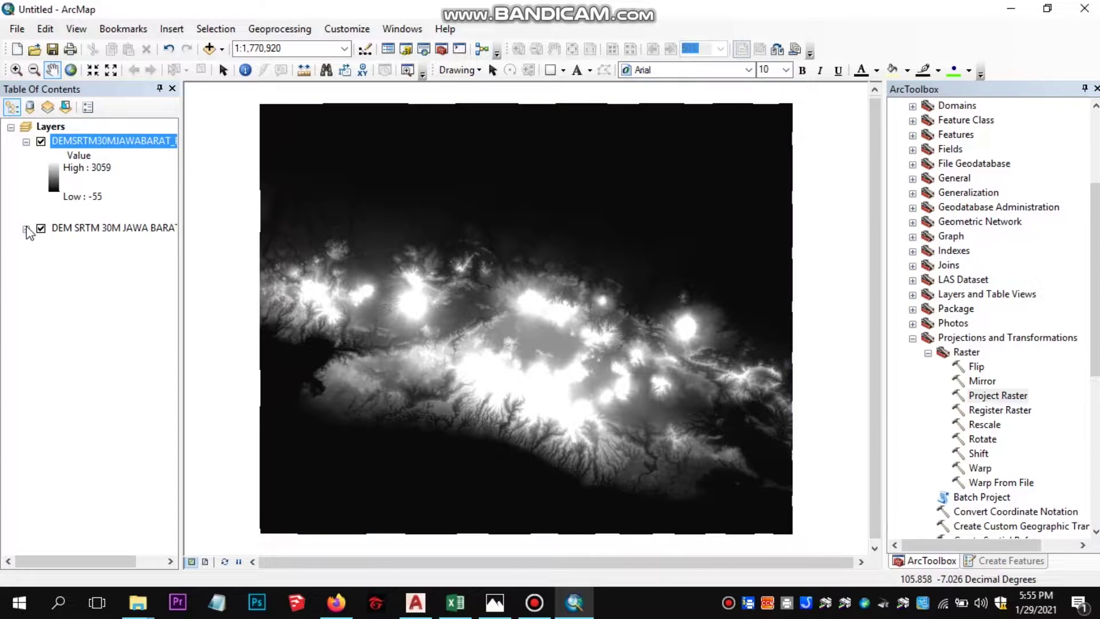
Remove the original DEM SRTM 30M JAWA BARAT layer and check the projected raster's spatial reference in its source properties.
right_click(85, 228)
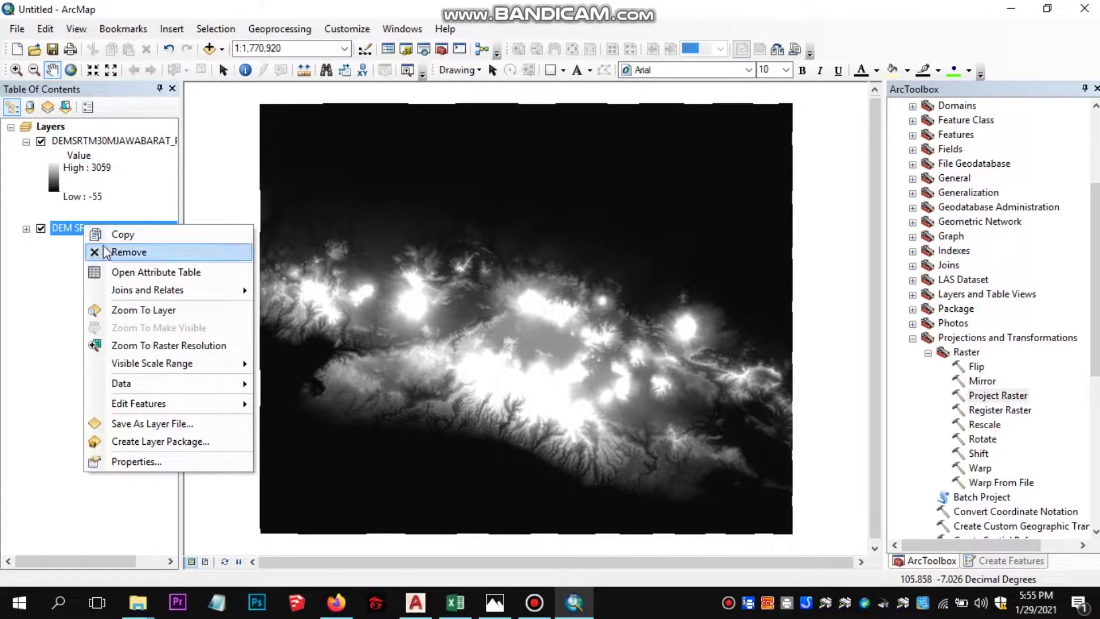
click(98, 252)
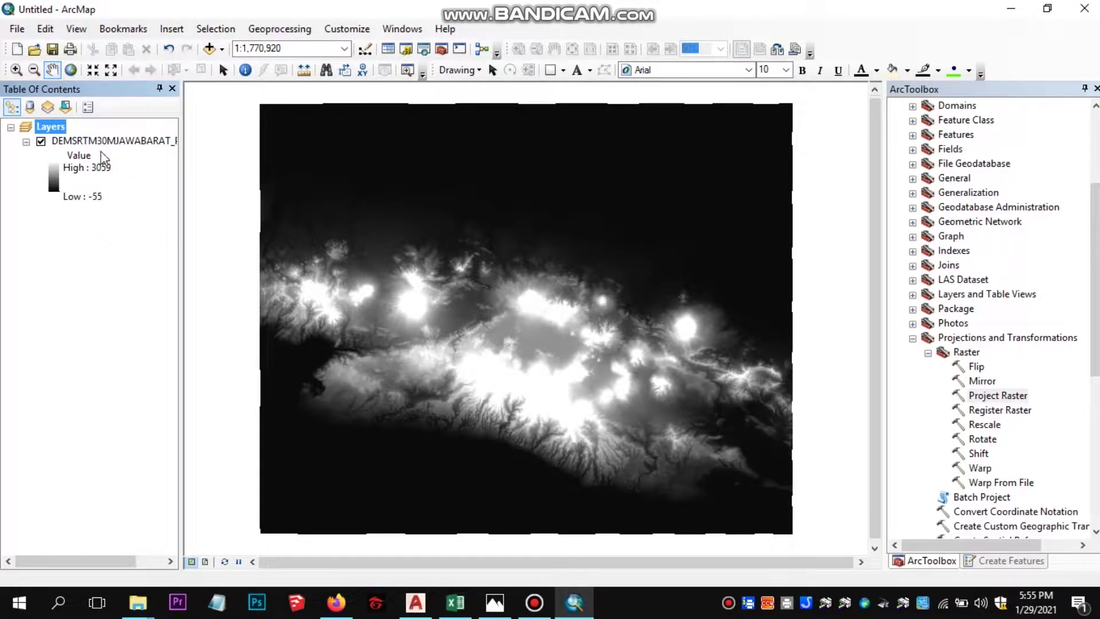
right_click(112, 146)
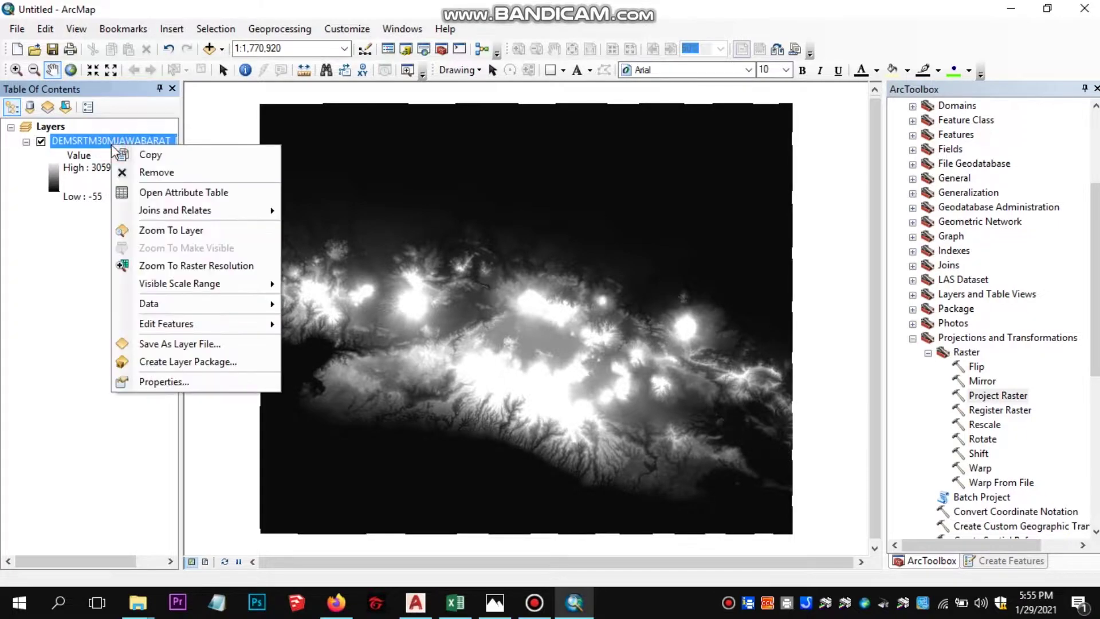
click(174, 383)
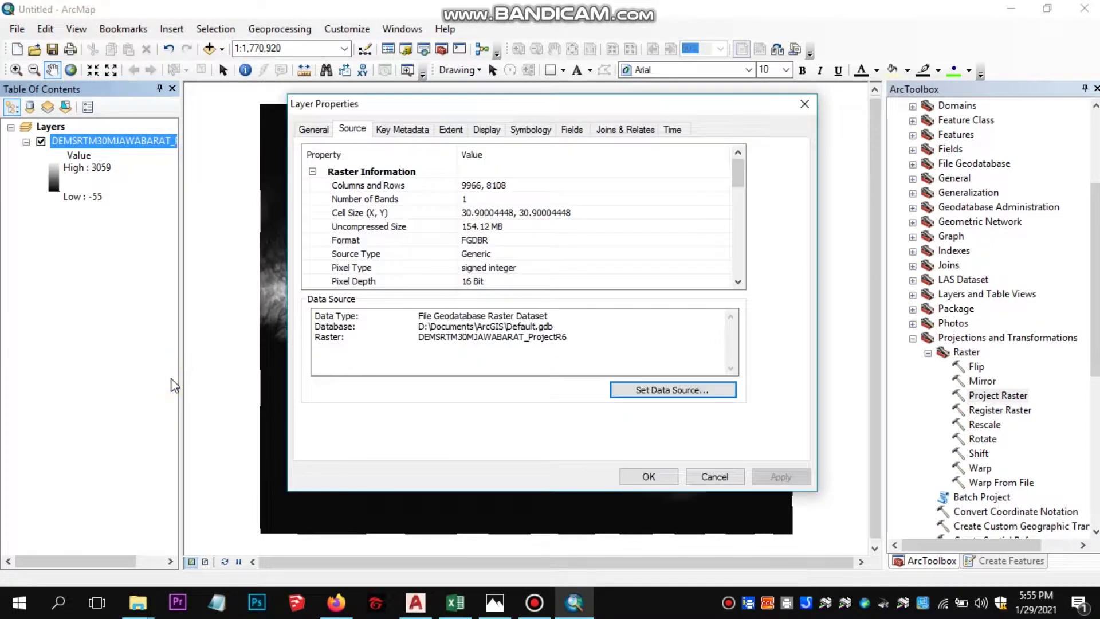
drag(738, 173, 745, 232)
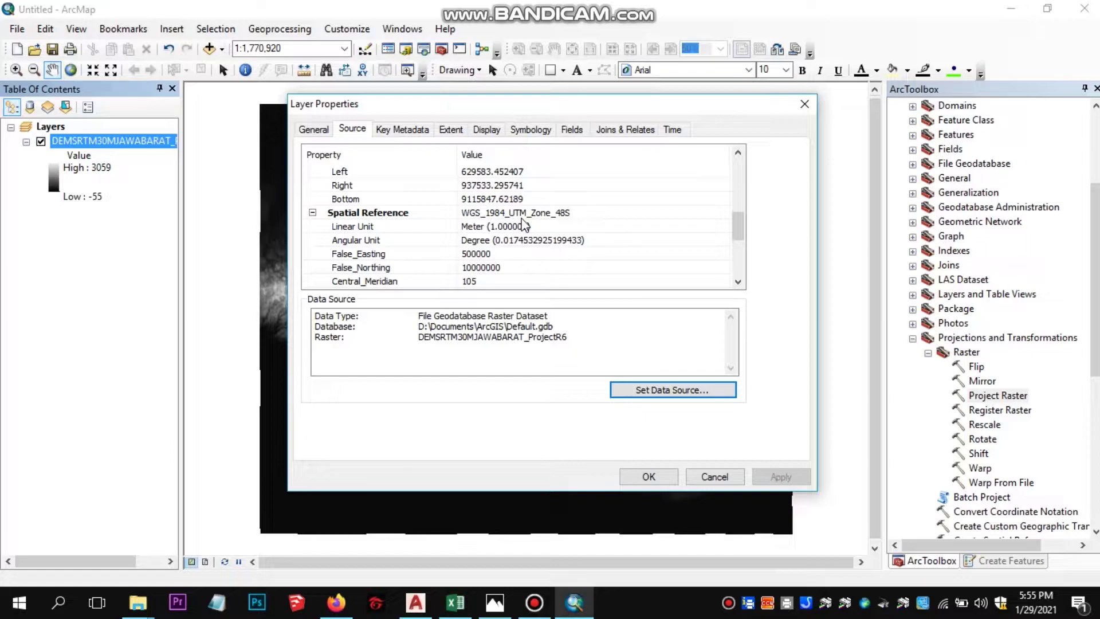
click(650, 477)
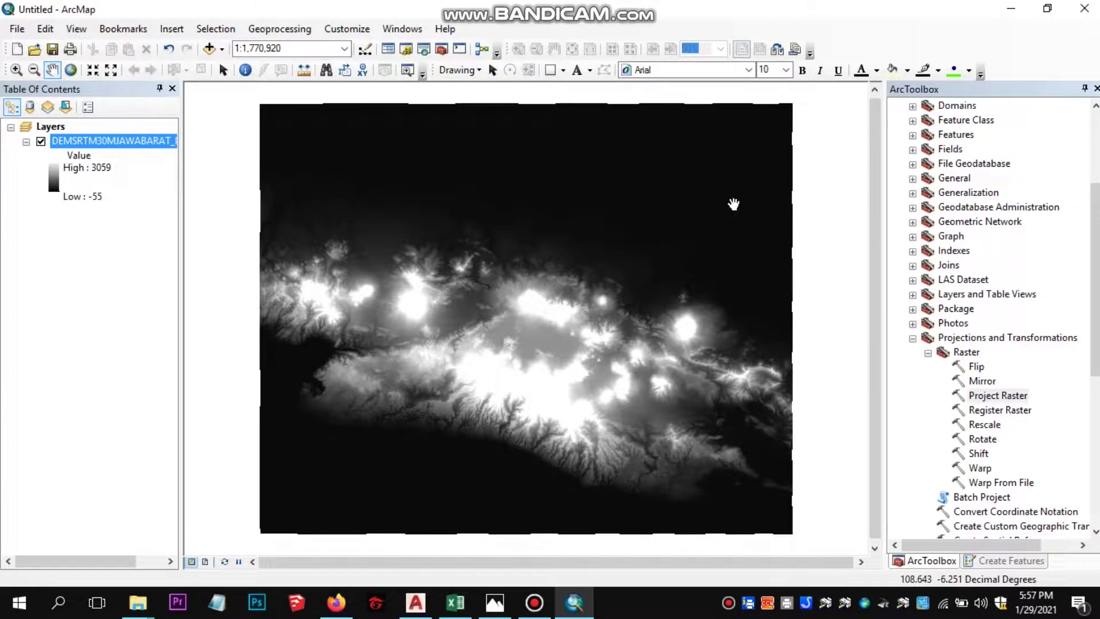
Generate contour lines from DEMSRTM30MJAWABARAT_ProjectR6 with the 3D Analyst Contour tool, using a contour interval of 10.
drag(1095, 232, 1096, 166)
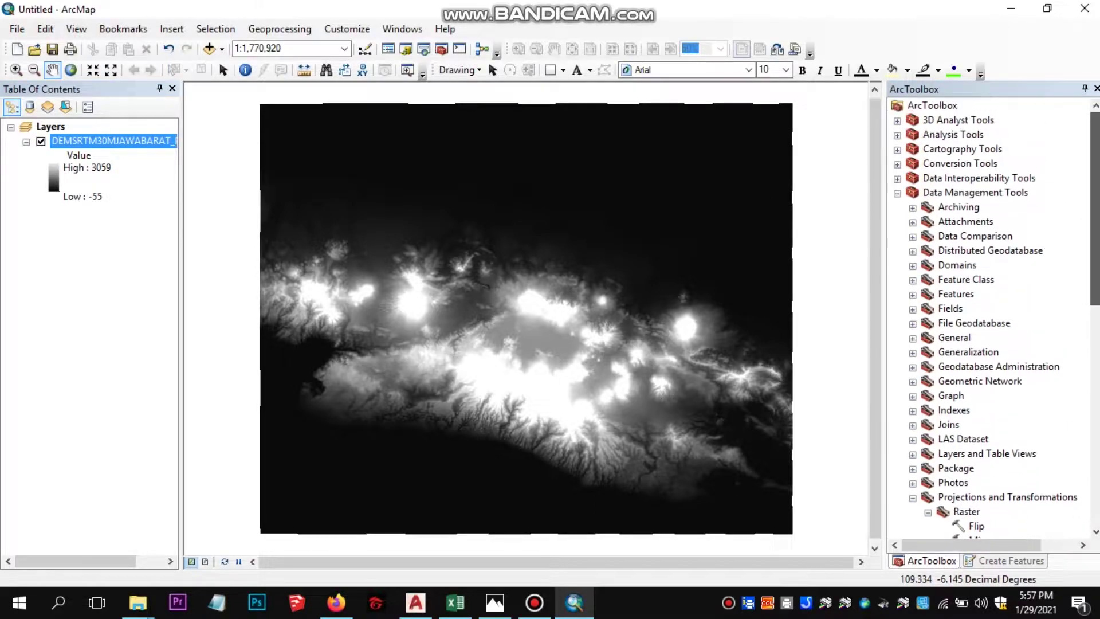
click(897, 194)
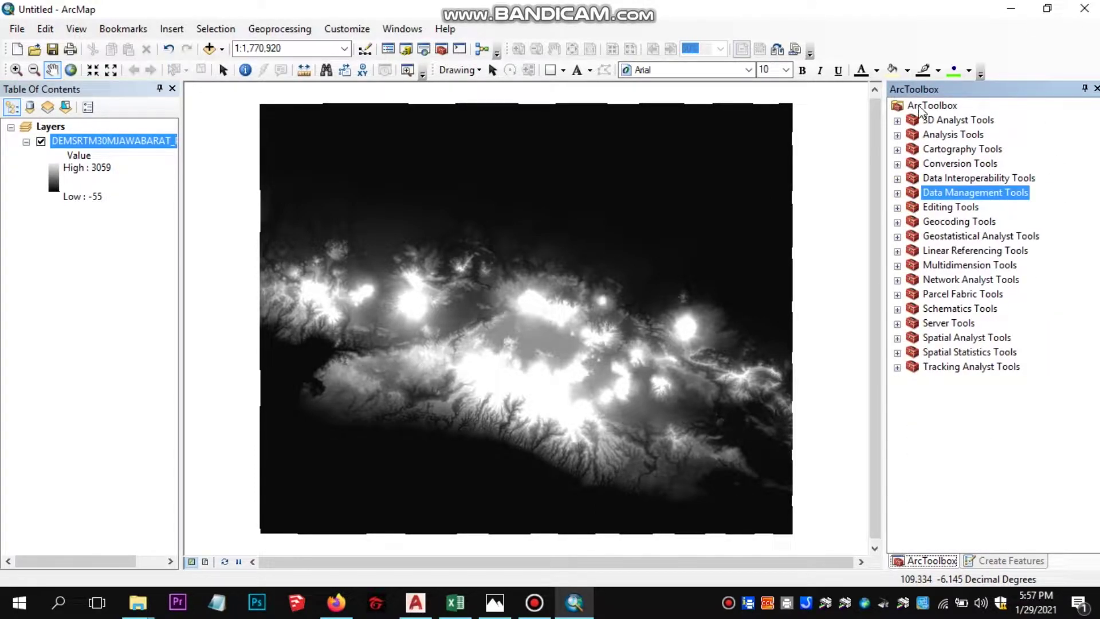
click(898, 121)
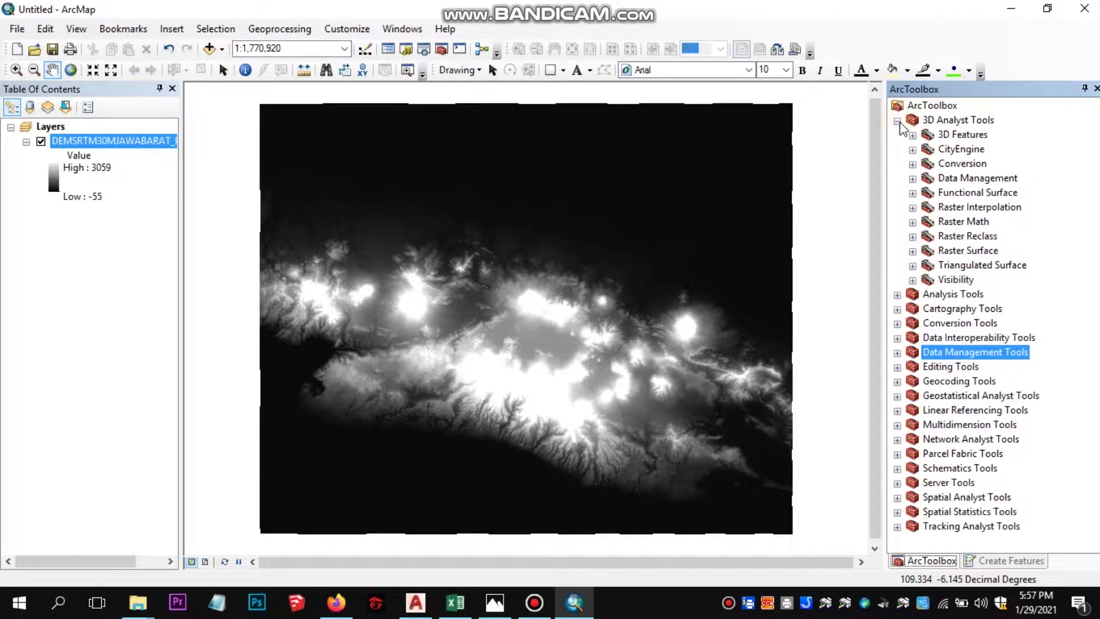
click(913, 251)
click(969, 283)
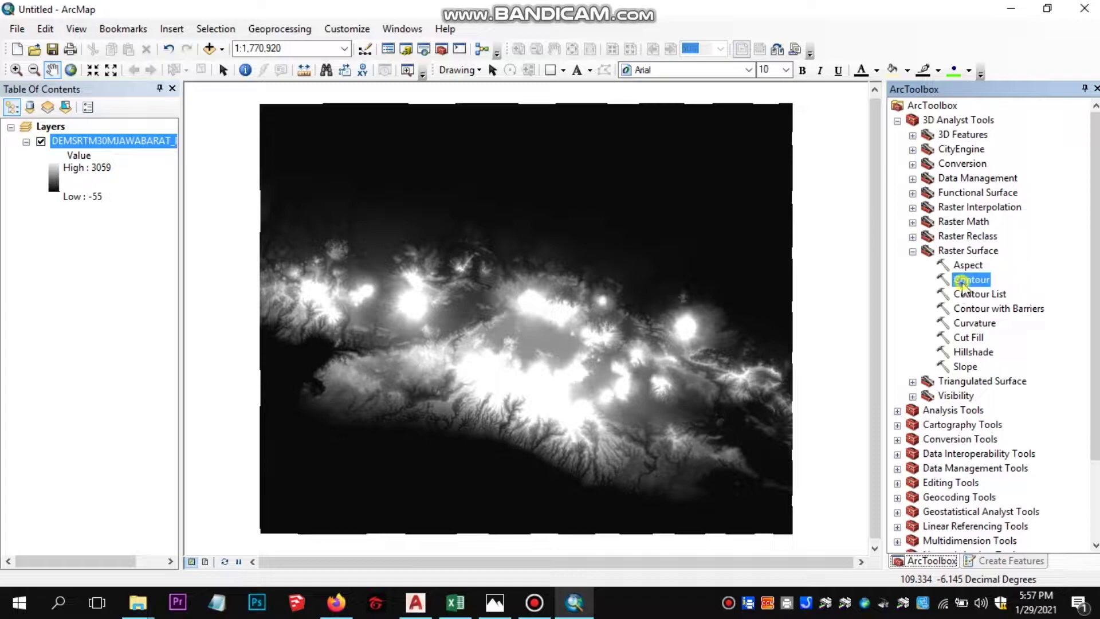
double_click(968, 281)
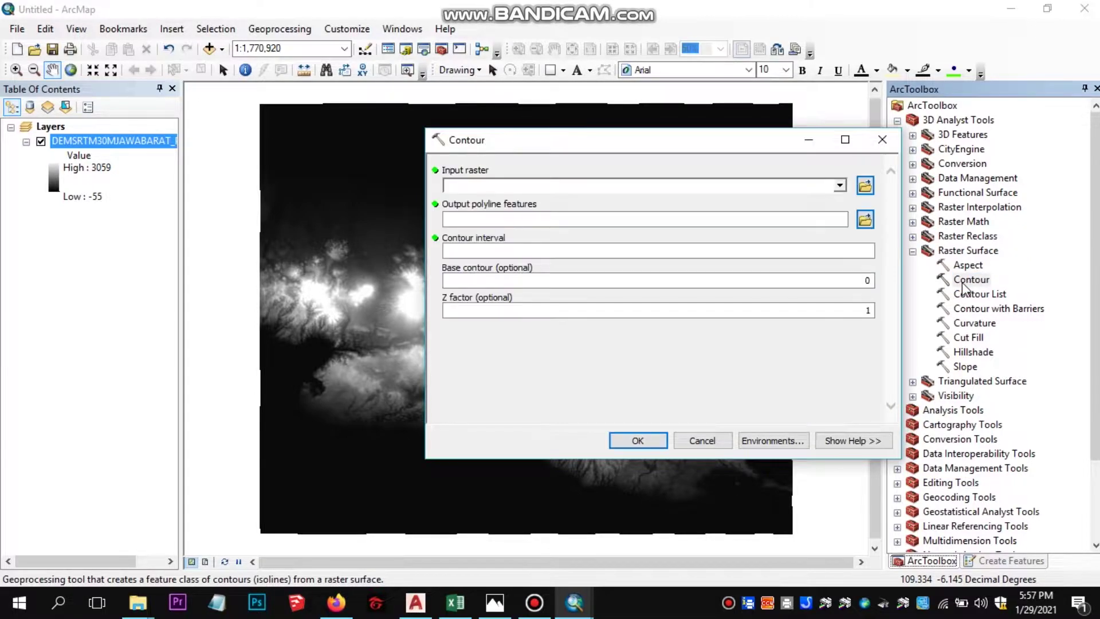
drag(86, 142, 444, 176)
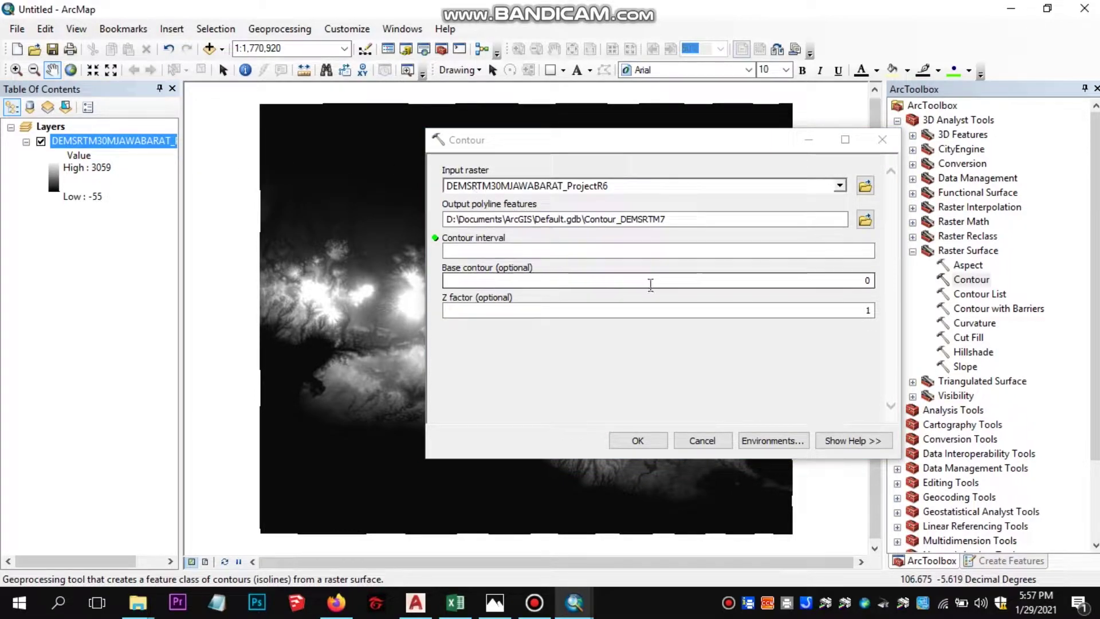
click(857, 253)
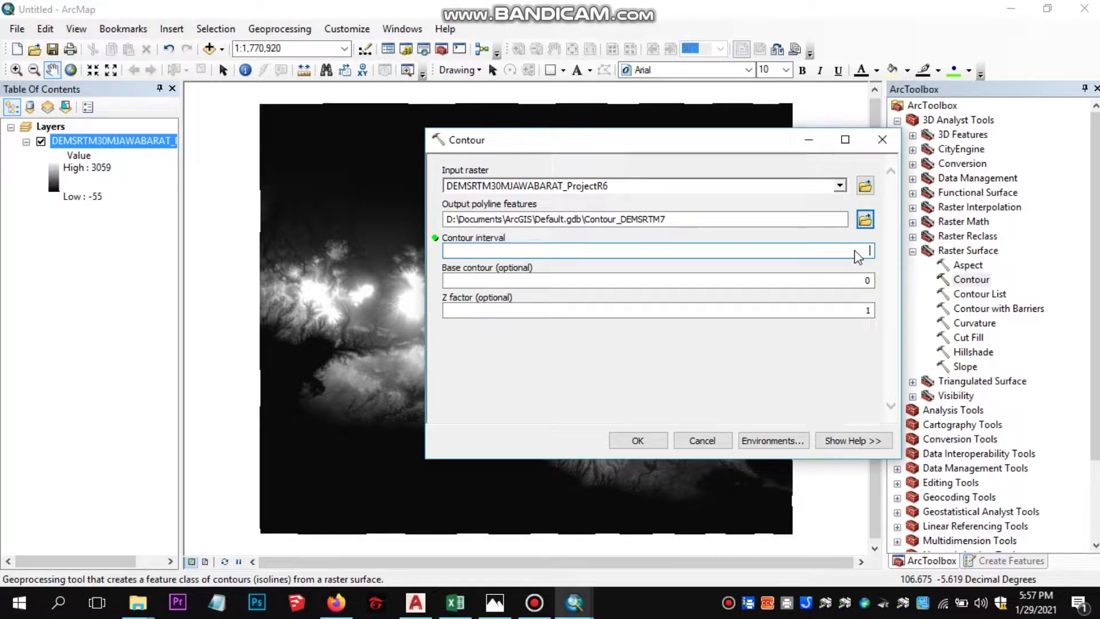
text(10)
click(648, 438)
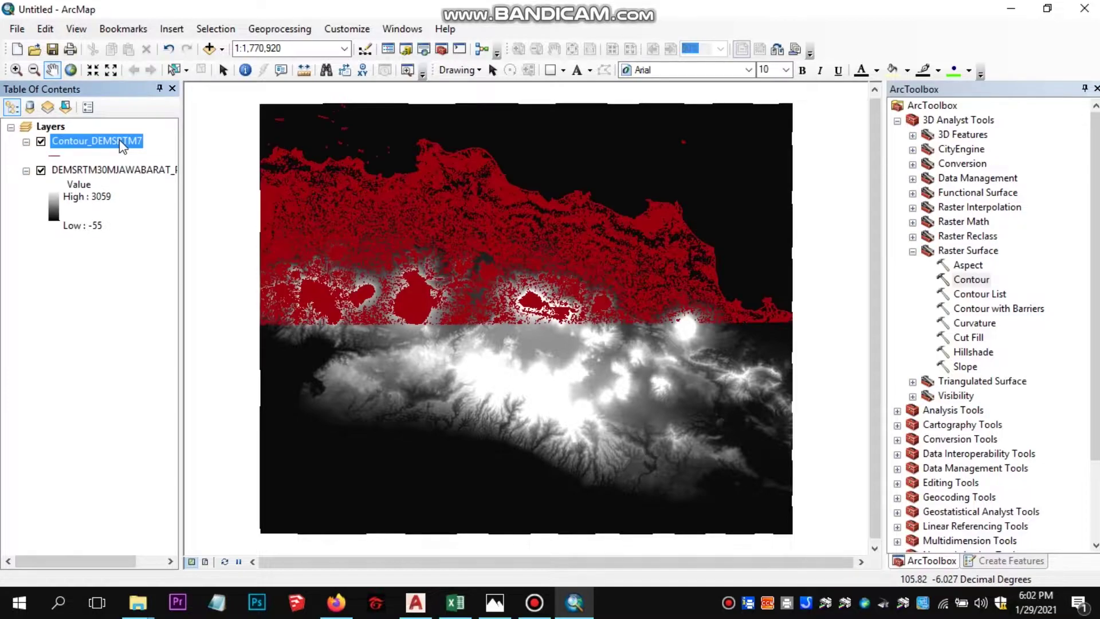
Rename the new contour layer as MINOR 10 METER.
click(121, 141)
text(MINOR 1)
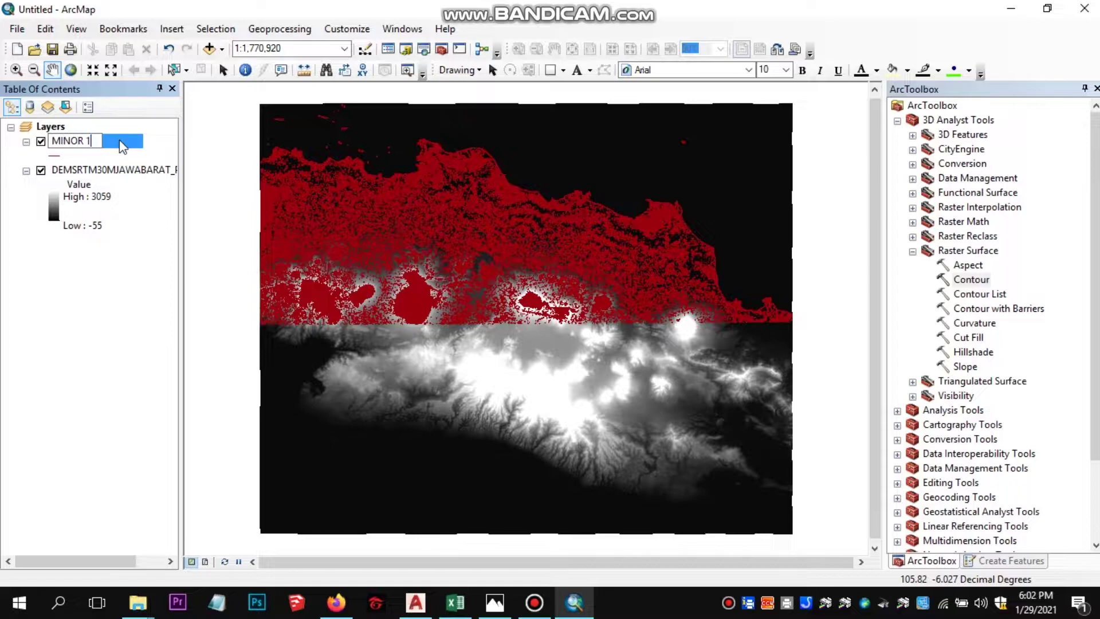
text(0 METER)
key(Return)
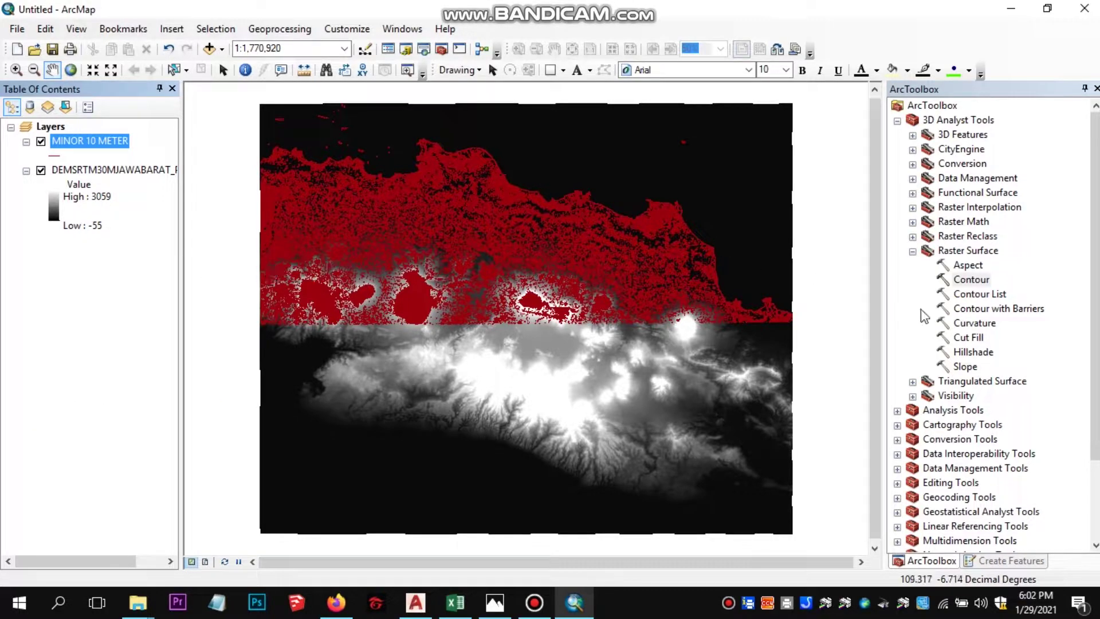
Generate a second set of contours from DEMSRTM30MJAWABARAT_ProjectR6 with a contour interval of 50.
double_click(969, 281)
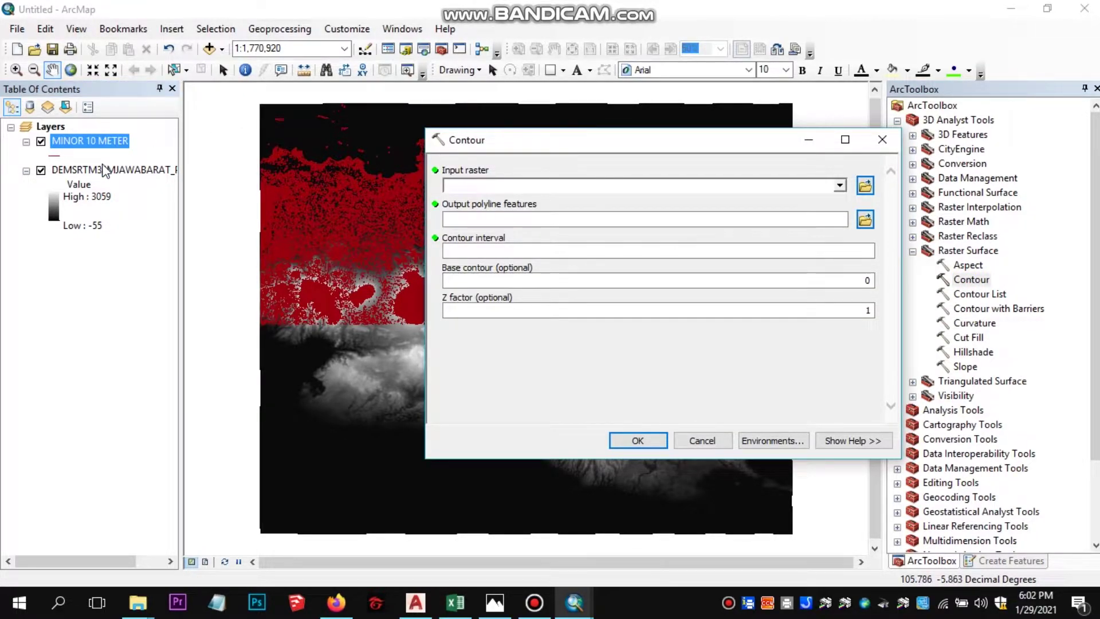
drag(105, 177, 475, 189)
click(816, 256)
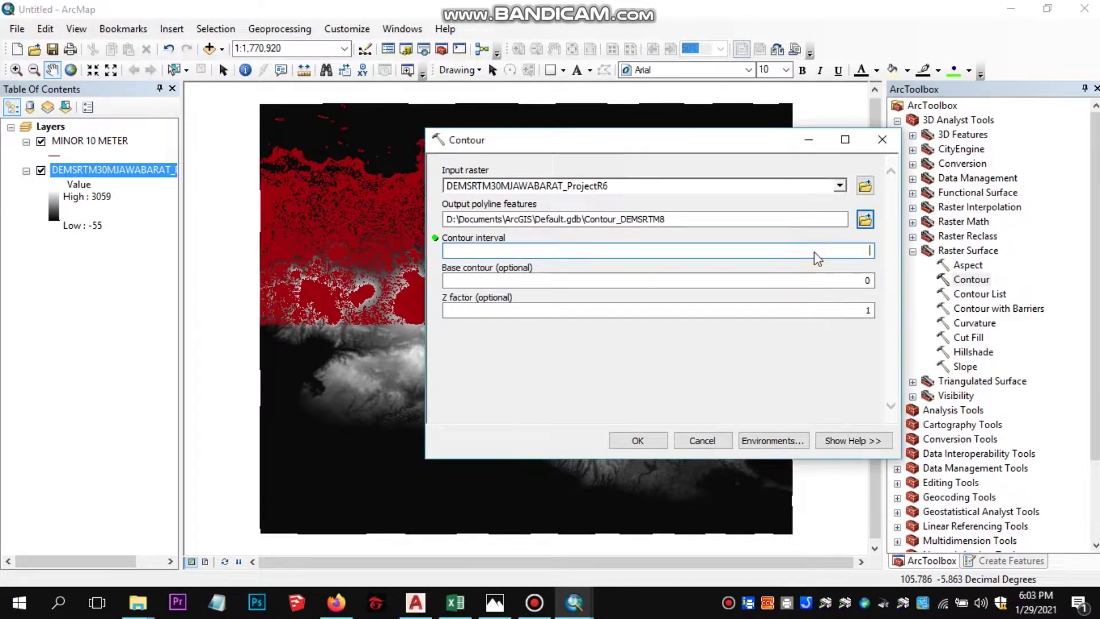
text(50)
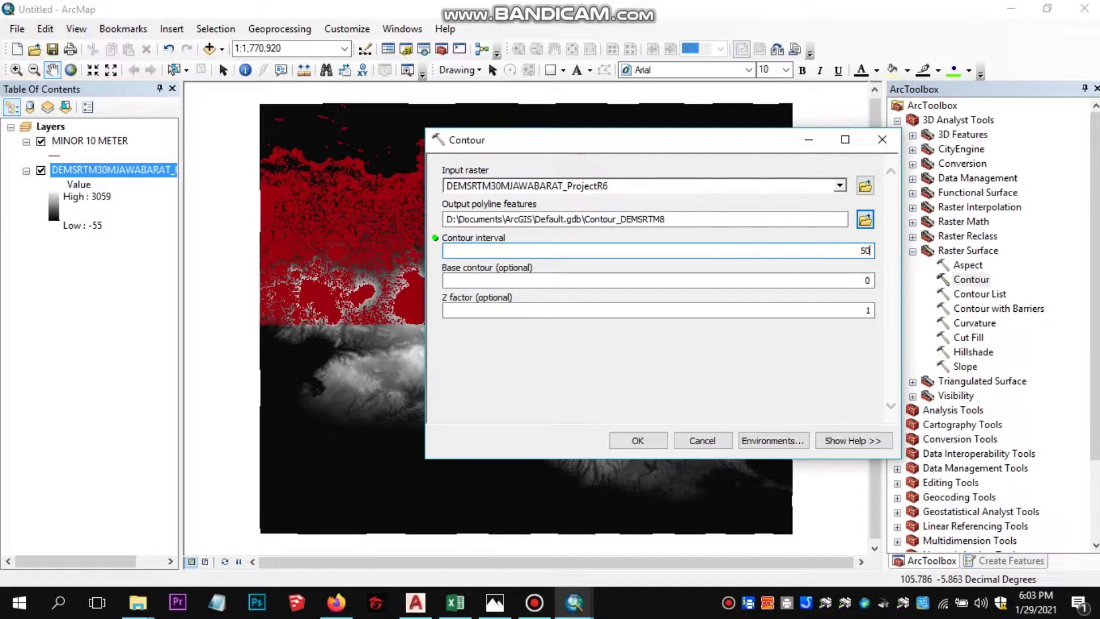
click(639, 441)
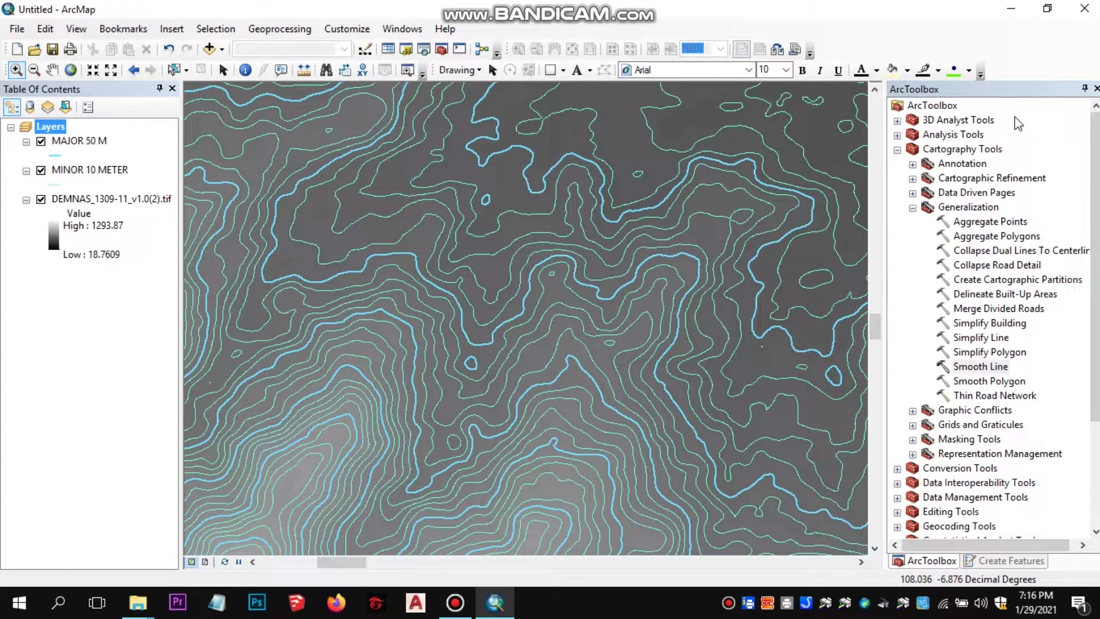
Smooth the MINOR 10 METER contours with the Smooth Line generalization tool, using the PAEK algorithm and a 0.001 meter smoothing tolerance.
click(934, 150)
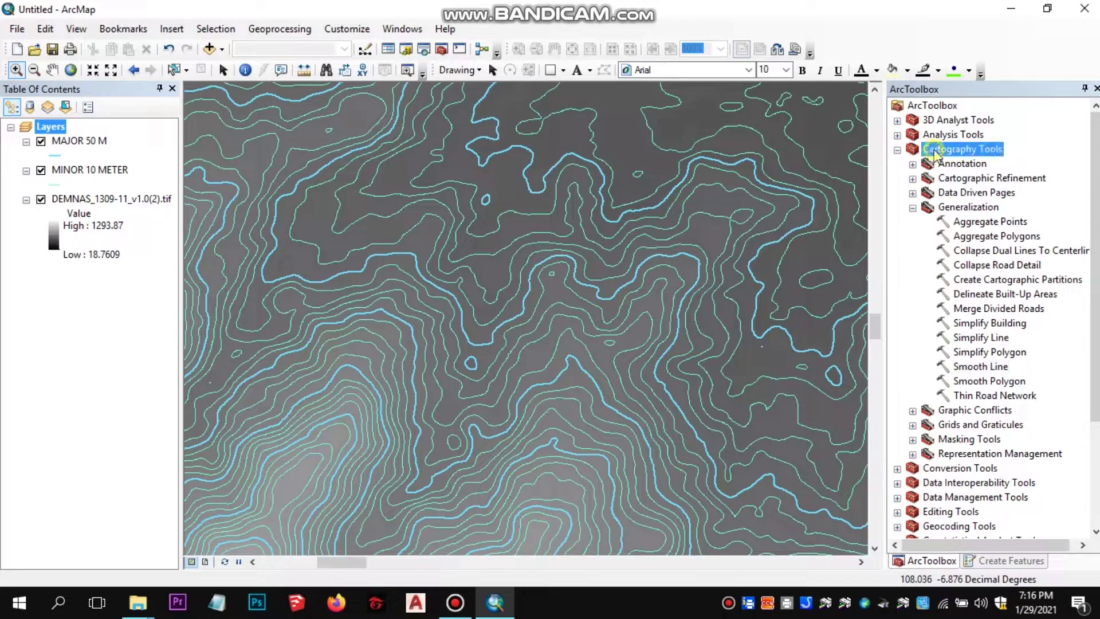
click(950, 211)
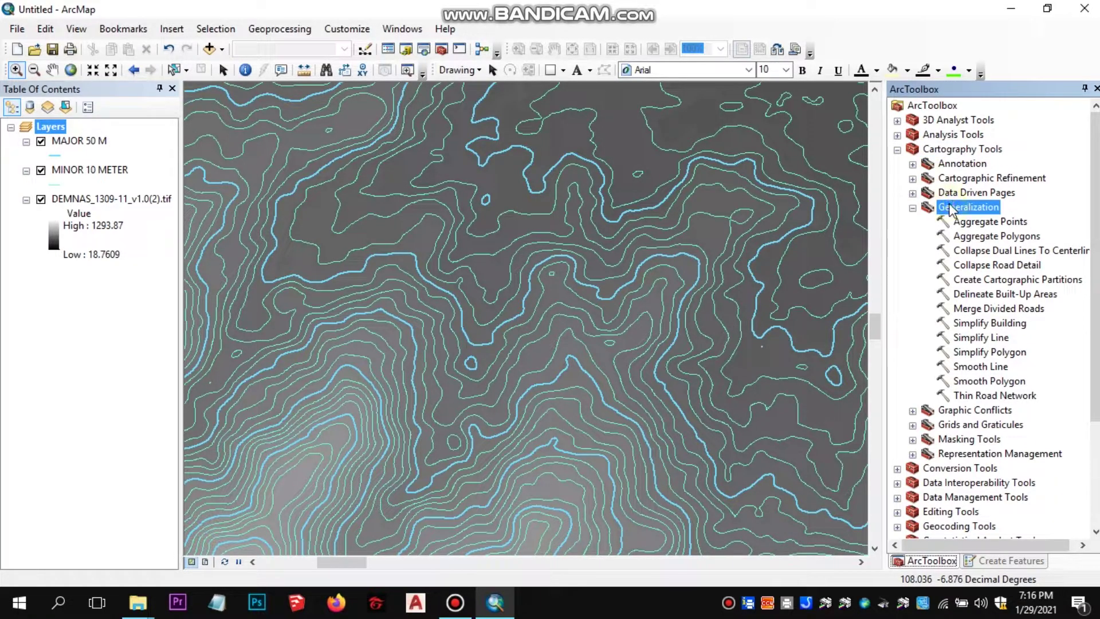
double_click(979, 367)
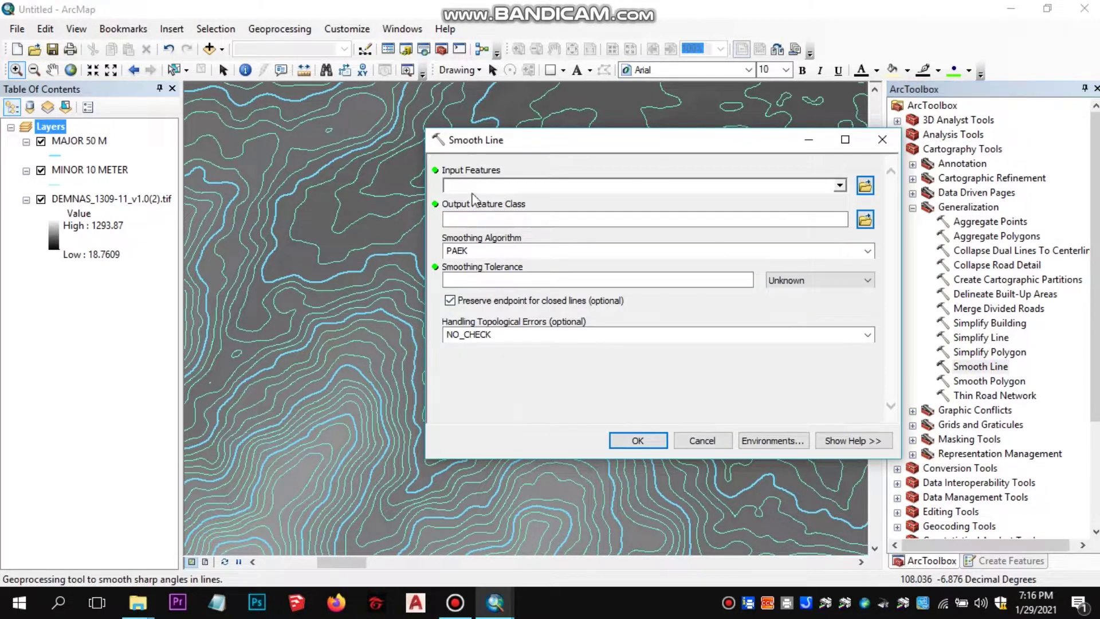
drag(89, 171, 511, 187)
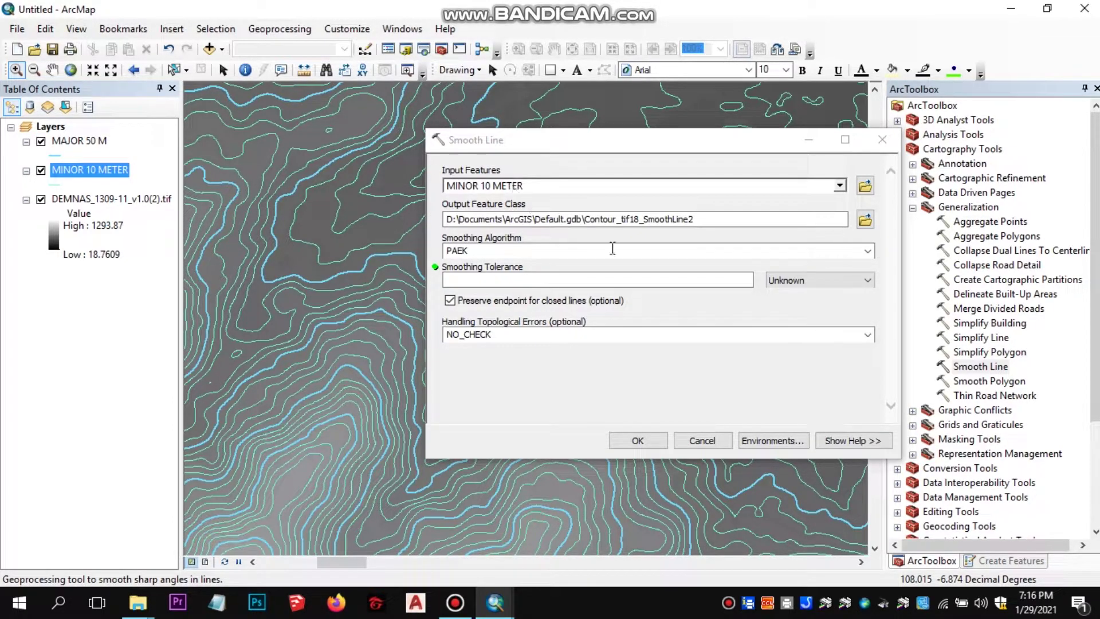
click(799, 281)
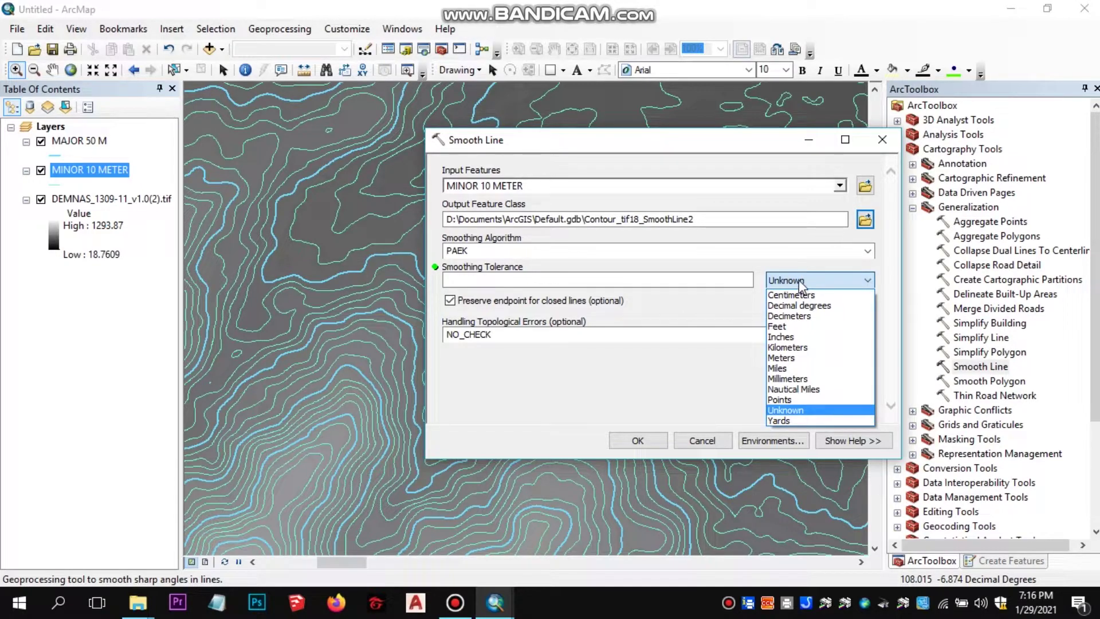
click(784, 357)
click(743, 283)
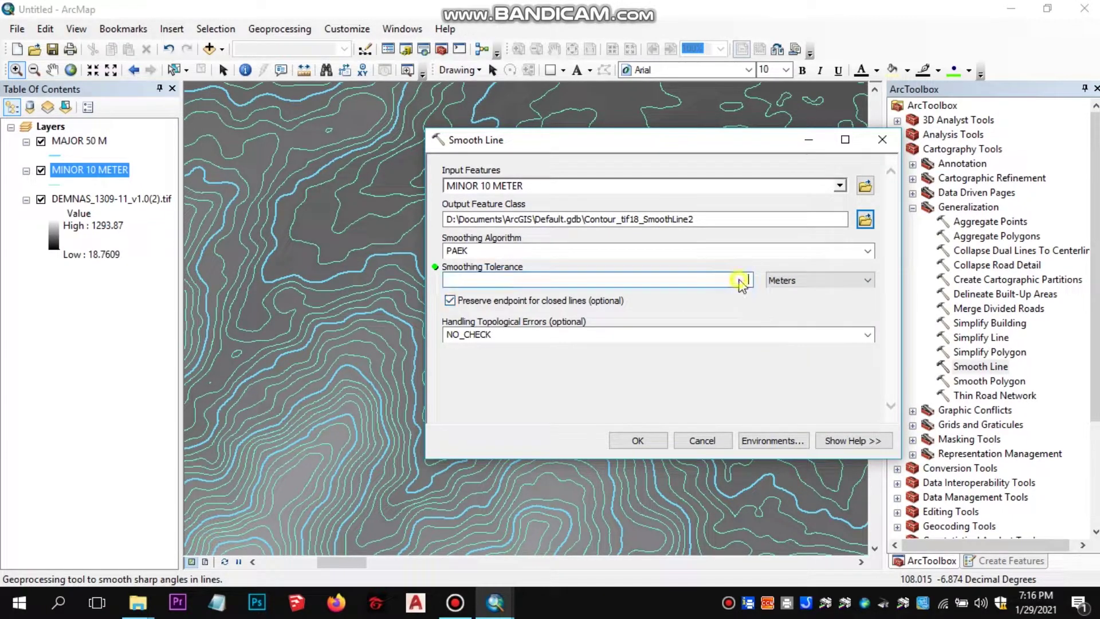
text(0.001)
click(636, 440)
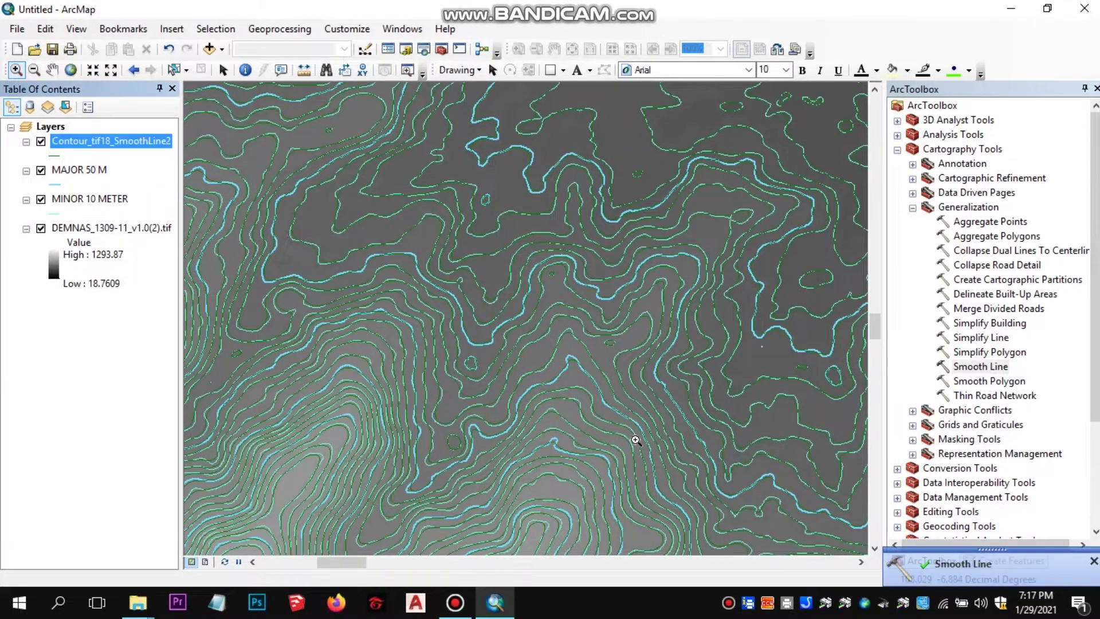
Smooth the MAJOR 50 M contours with the Smooth Line tool, using the PAEK algorithm and a tolerance of 0.001 meters.
double_click(982, 367)
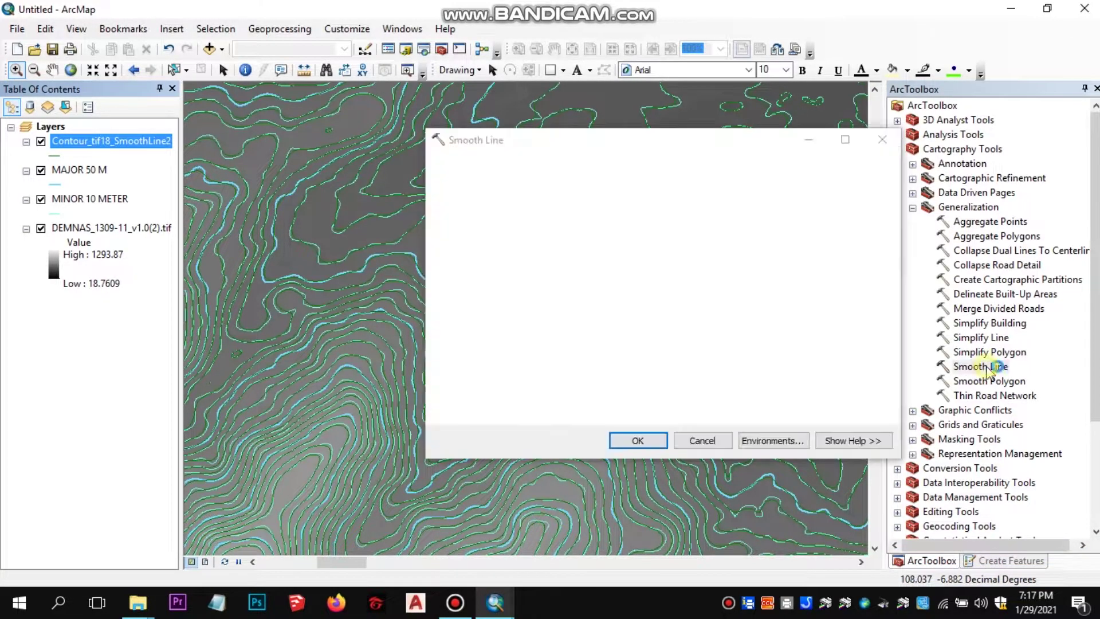
click(82, 175)
drag(82, 174, 528, 190)
click(848, 280)
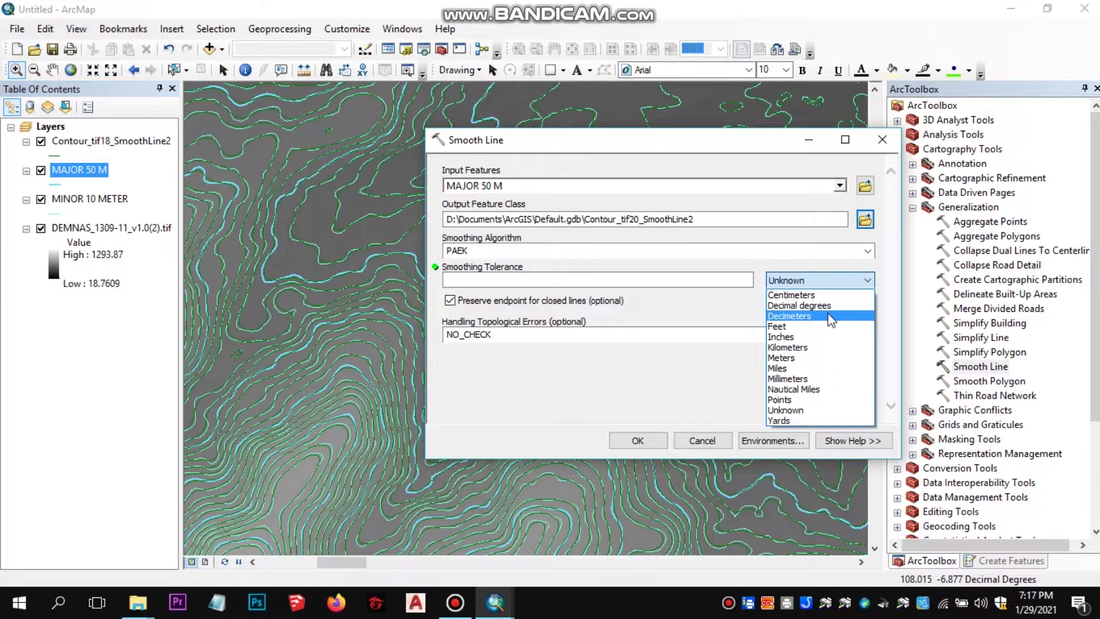
click(812, 358)
click(738, 281)
text(0.00)
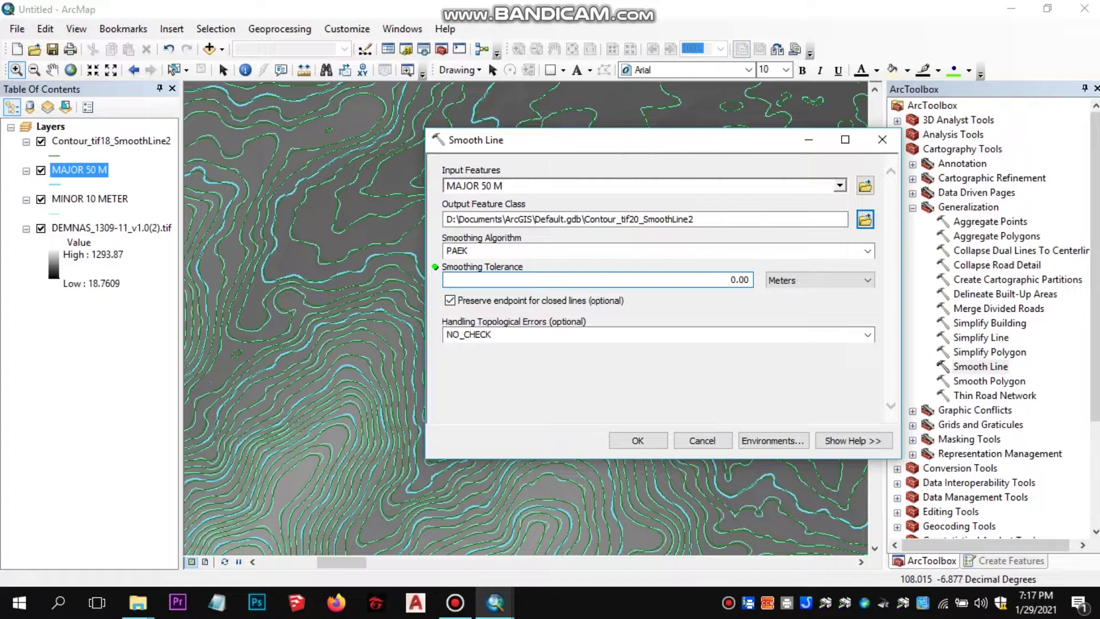
text(1)
click(652, 441)
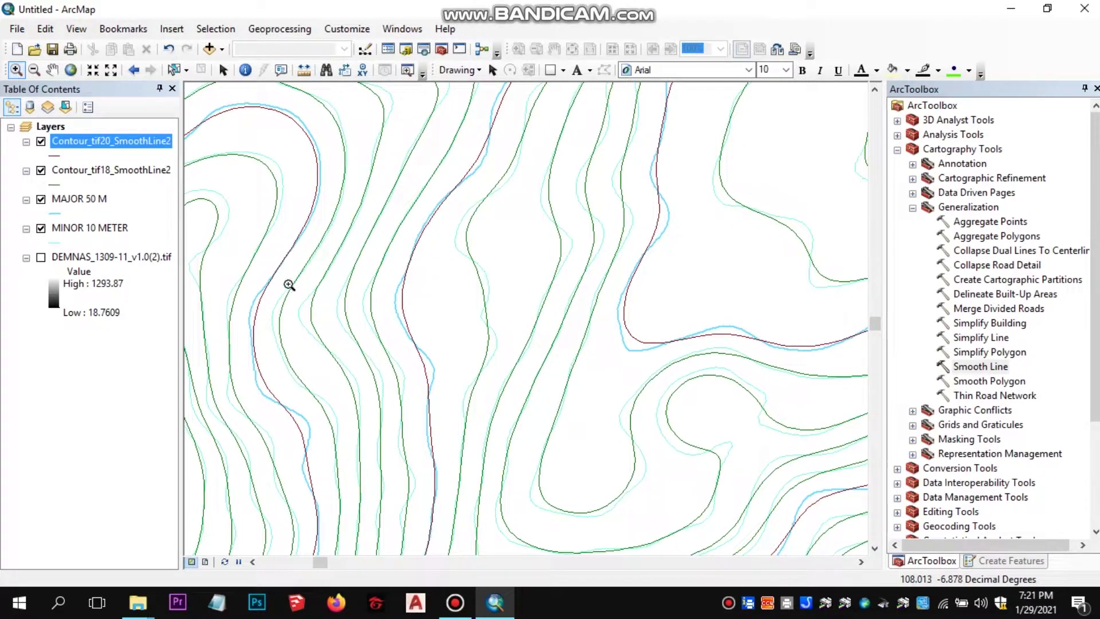
Hide and reshow both smoothed contour layers to compare them with the original contour lines.
click(41, 171)
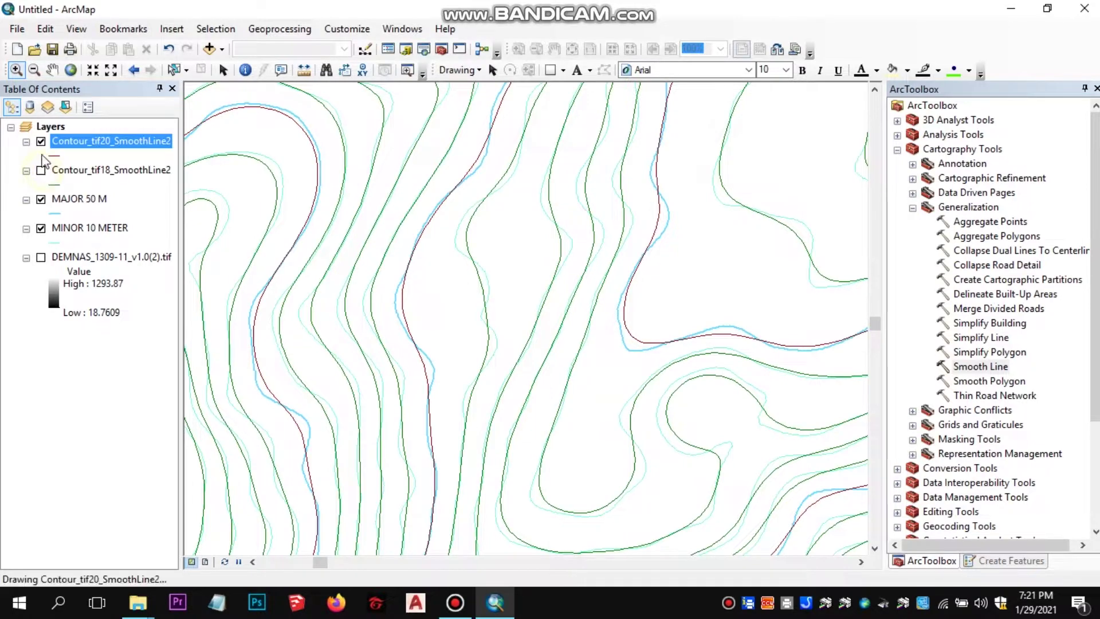
click(40, 141)
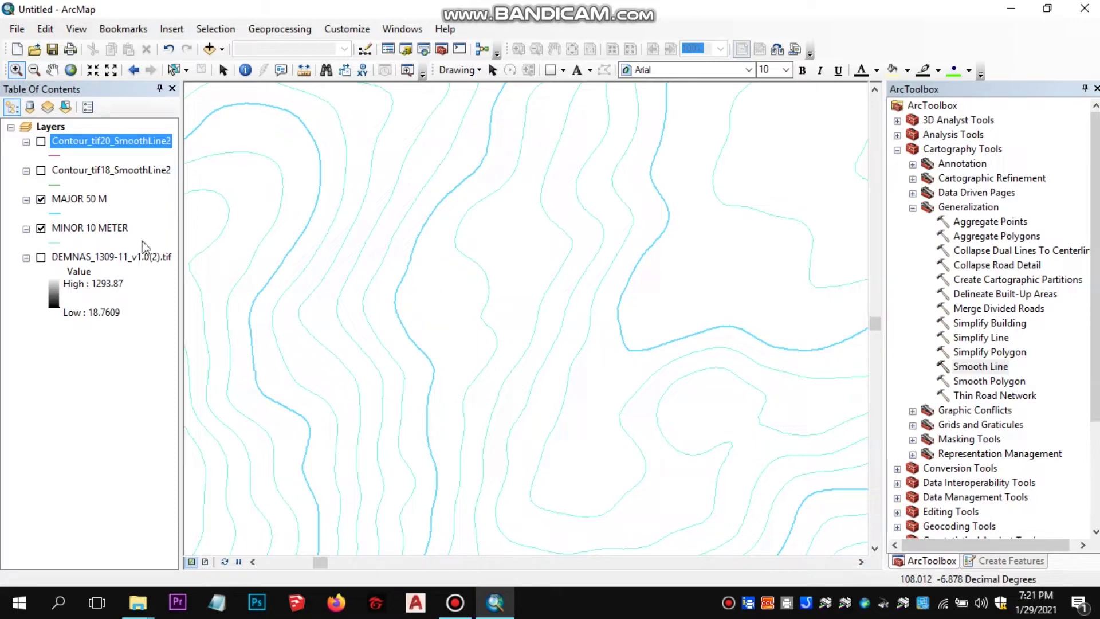
click(41, 171)
click(41, 143)
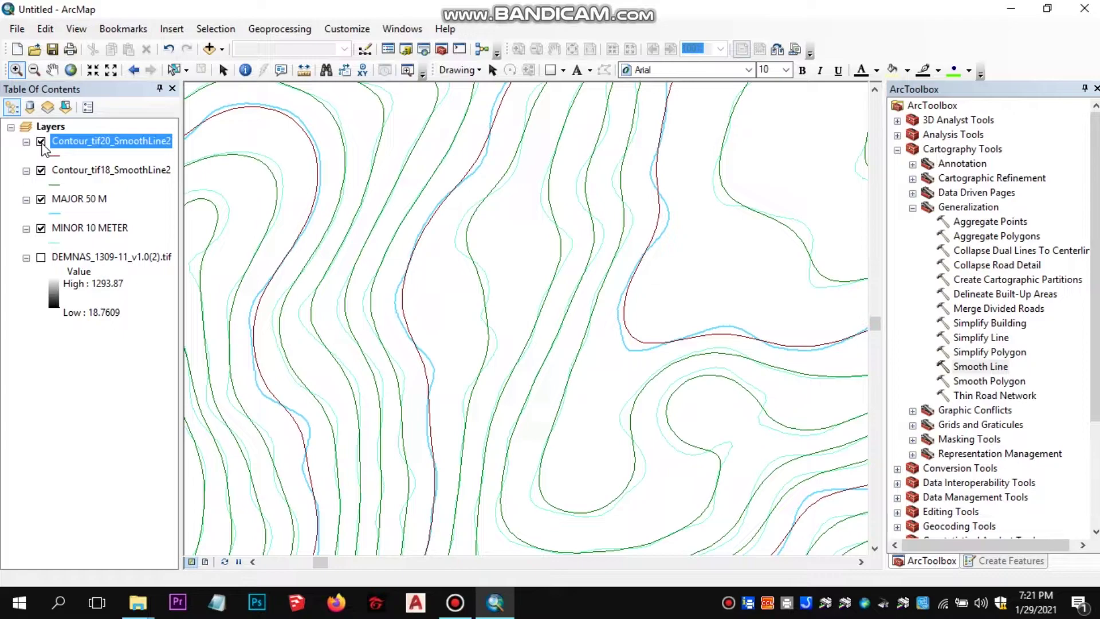
Remove the unsmoothed MAJOR 50 M and MINOR 10 METER layers from the map.
ctrl+click(28, 200)
right_click(28, 201)
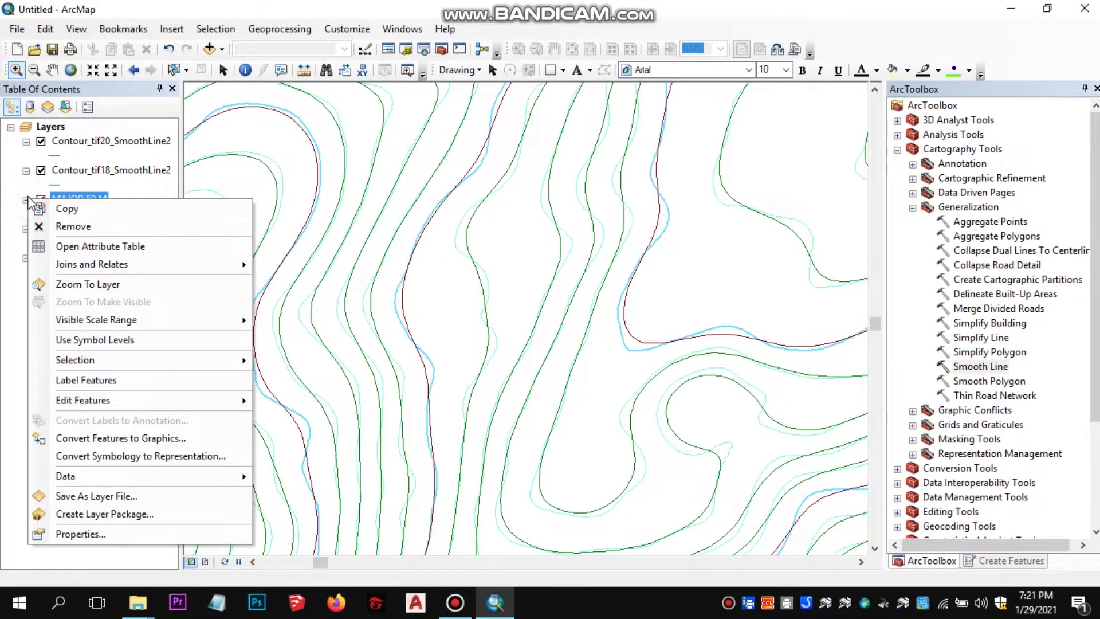
click(53, 225)
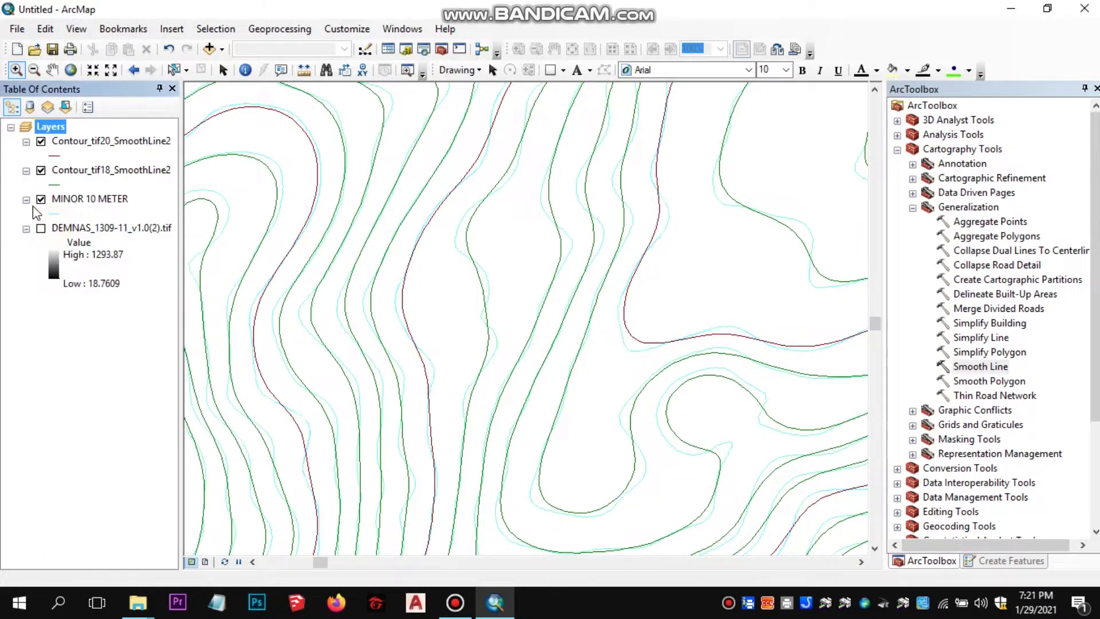
click(68, 199)
right_click(48, 200)
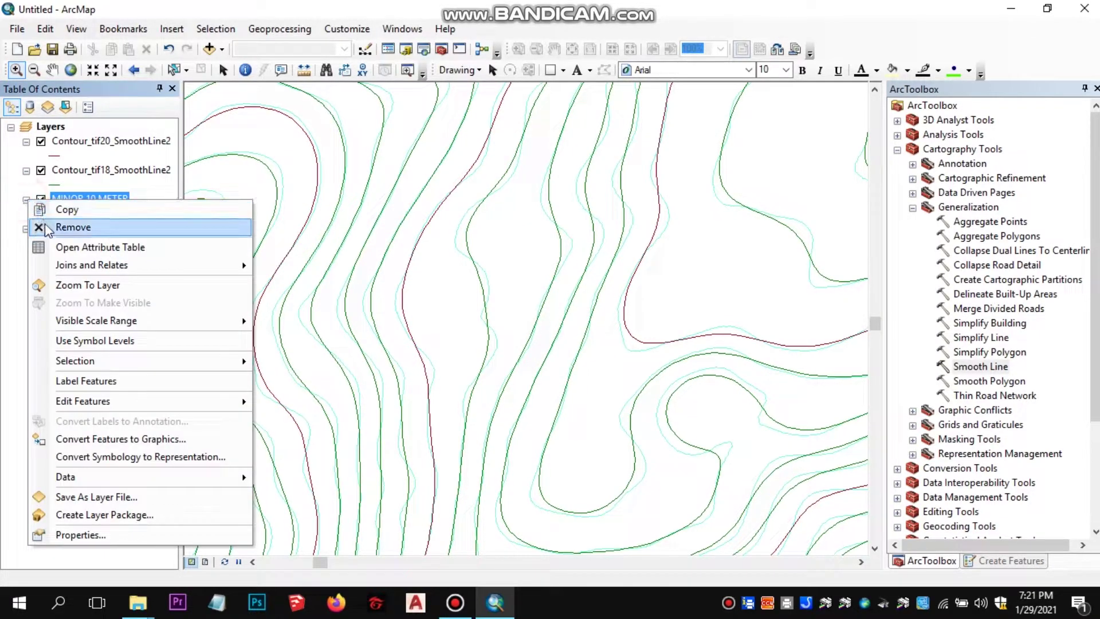
click(51, 226)
Rename the Contour_tif18_SmoothLine2 layer as MINOR 10 M SMOOTH.
click(118, 171)
click(119, 170)
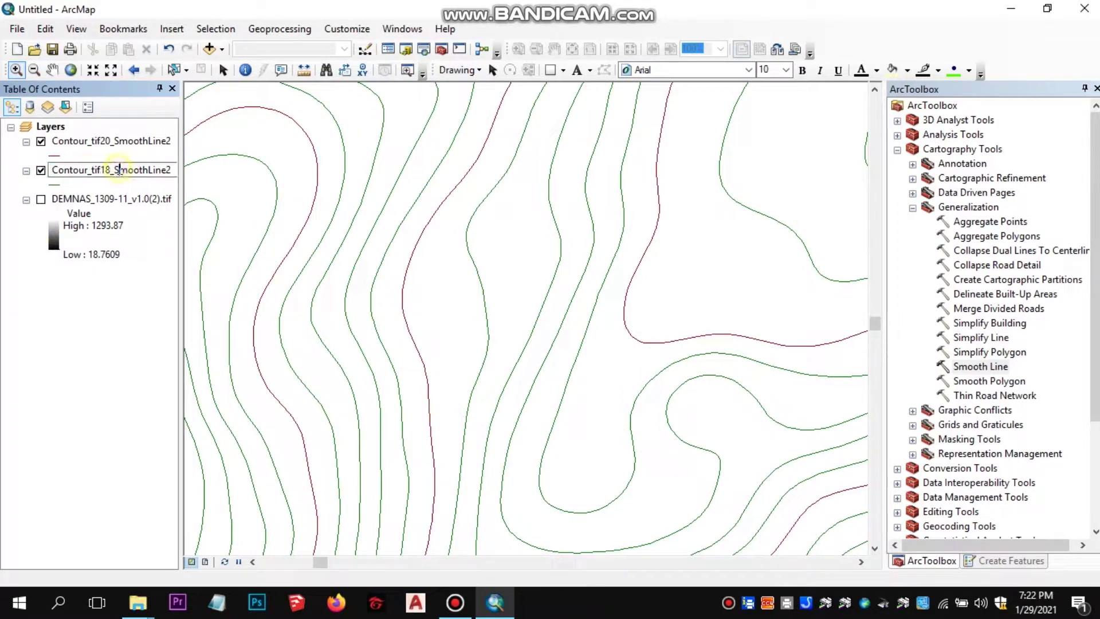
drag(171, 169, 52, 170)
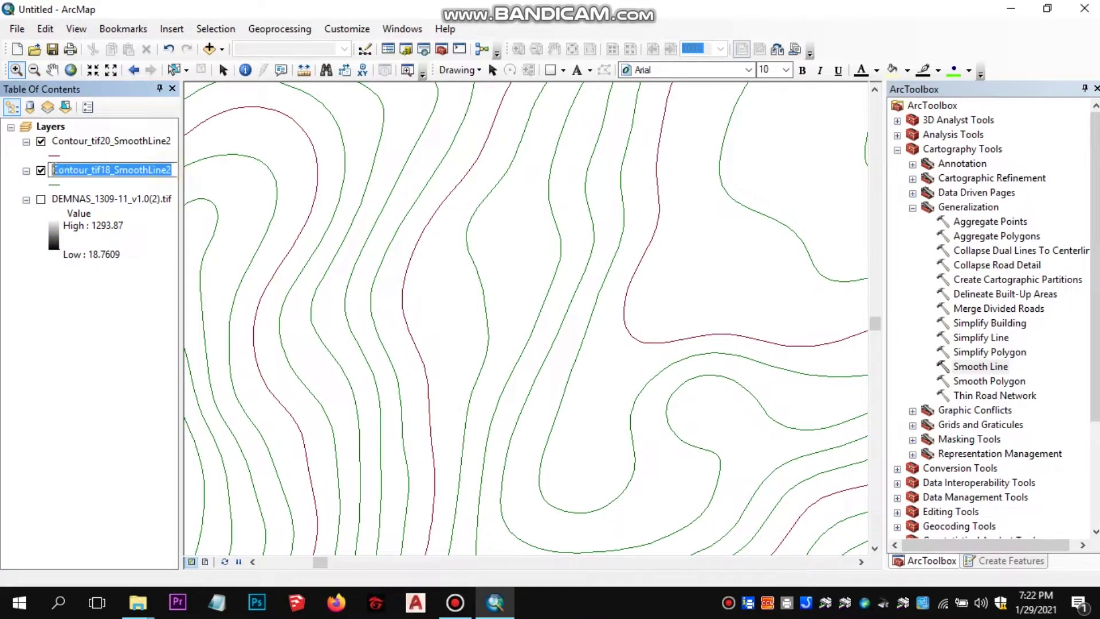
text(MINO)
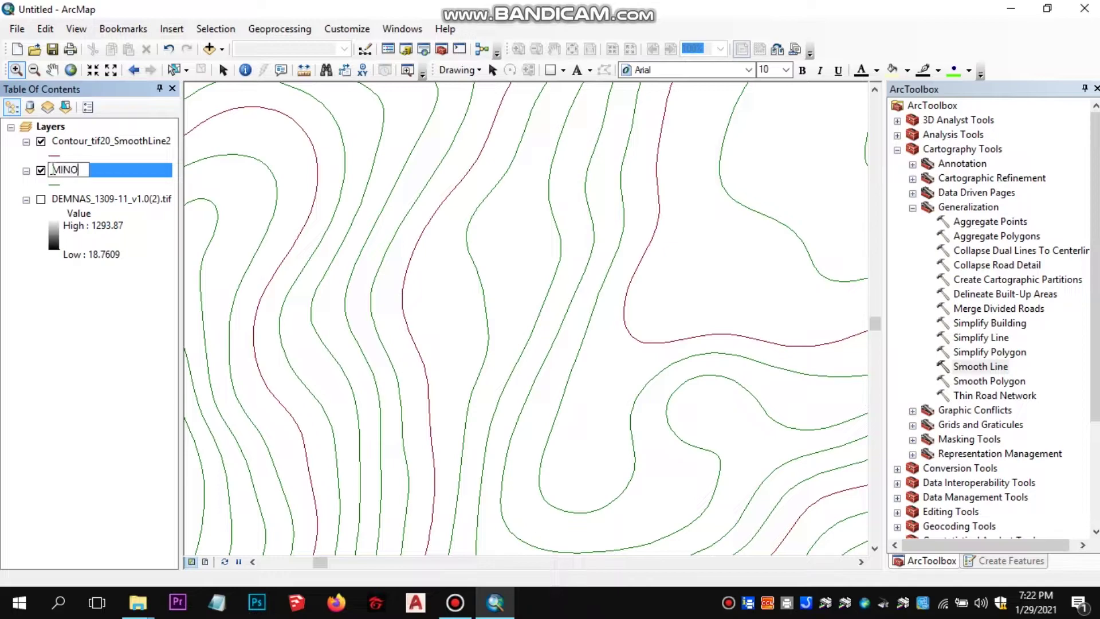
text(R 10 M SMOOTH)
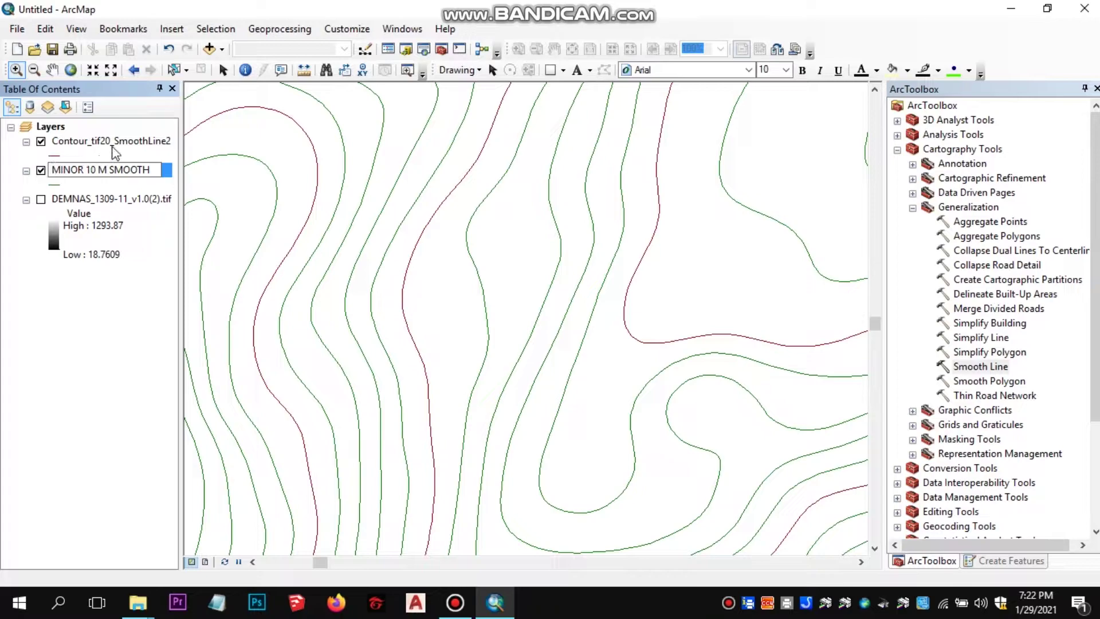
key(Return)
Rename the Contour_tif20_SmoothLine2 layer as MAJOR 50 M SMOOTH.
click(119, 143)
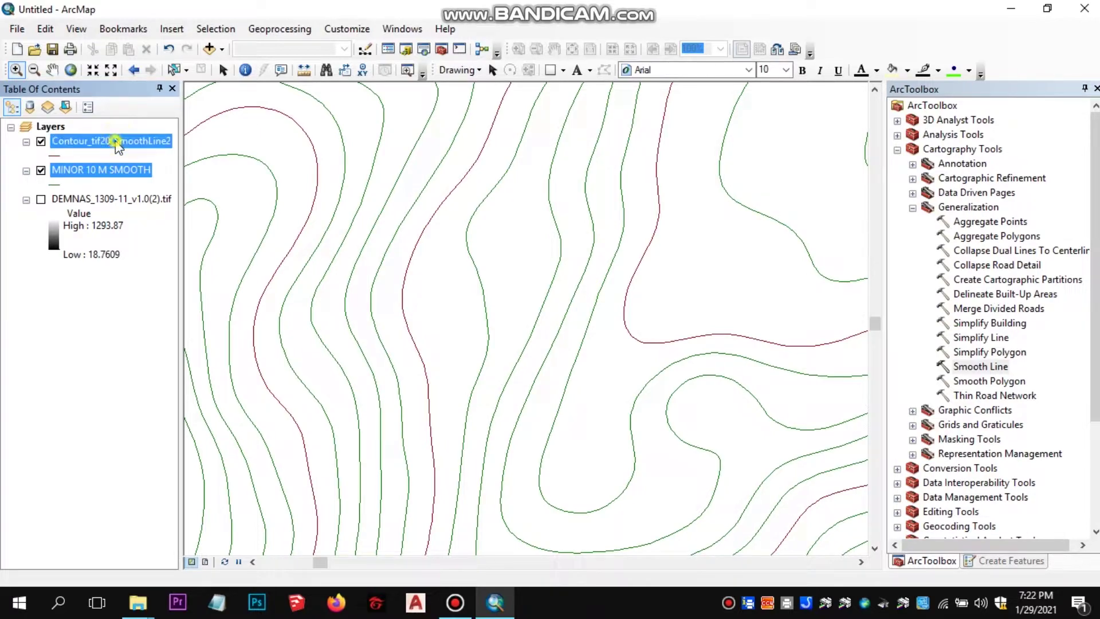
click(117, 142)
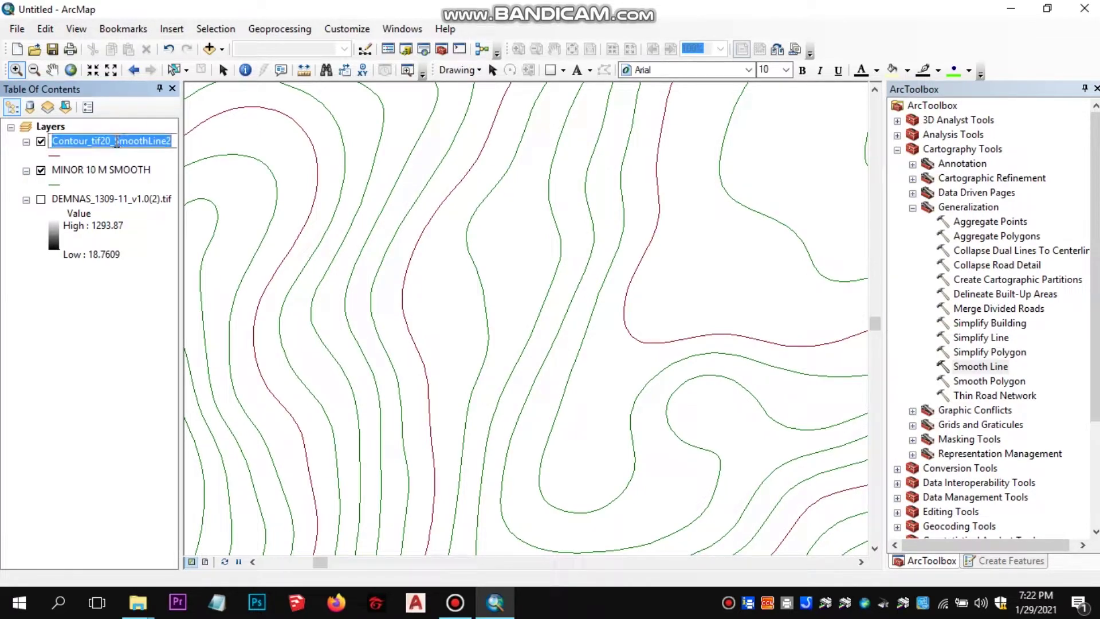
text(MAJOR)
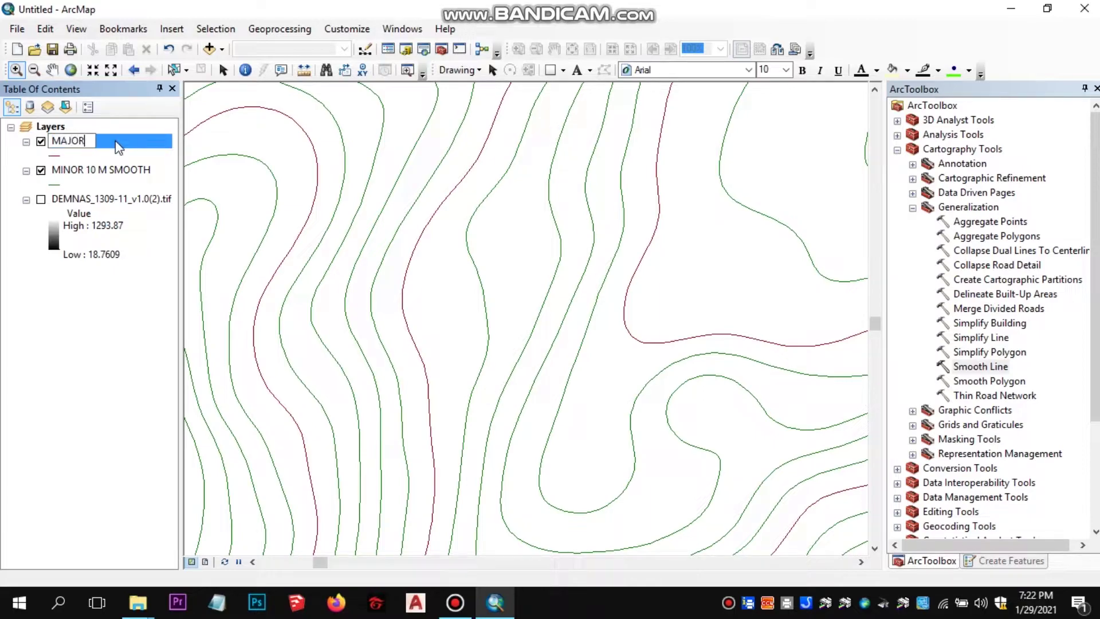
text( 50 M SMOOTH)
key(Return)
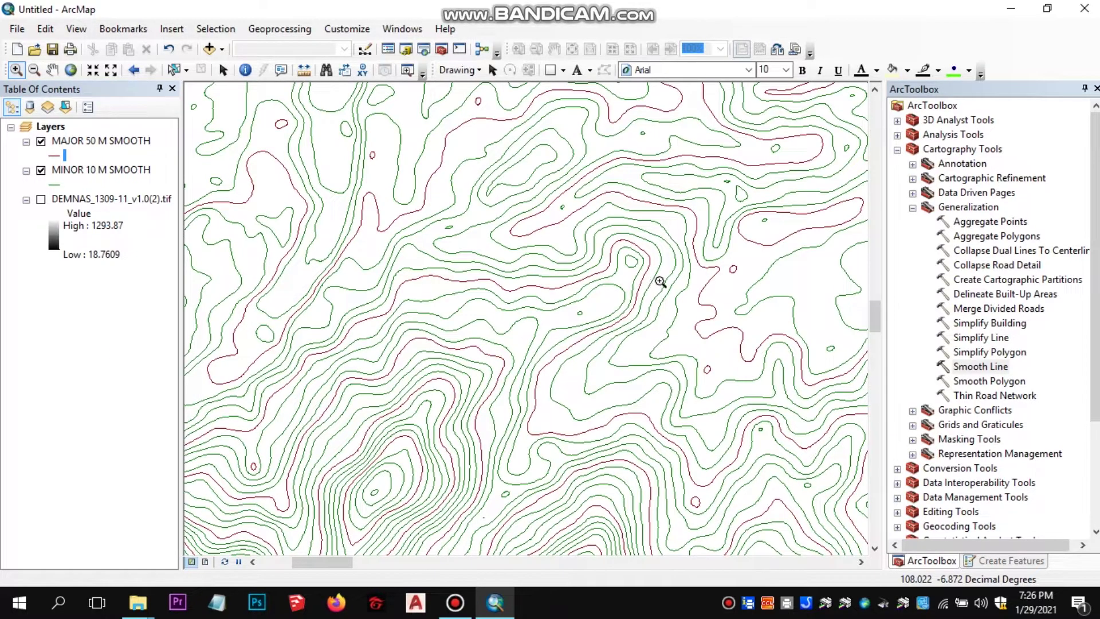
Change the line color of the MINOR 10 M SMOOTH layer to blue.
click(55, 186)
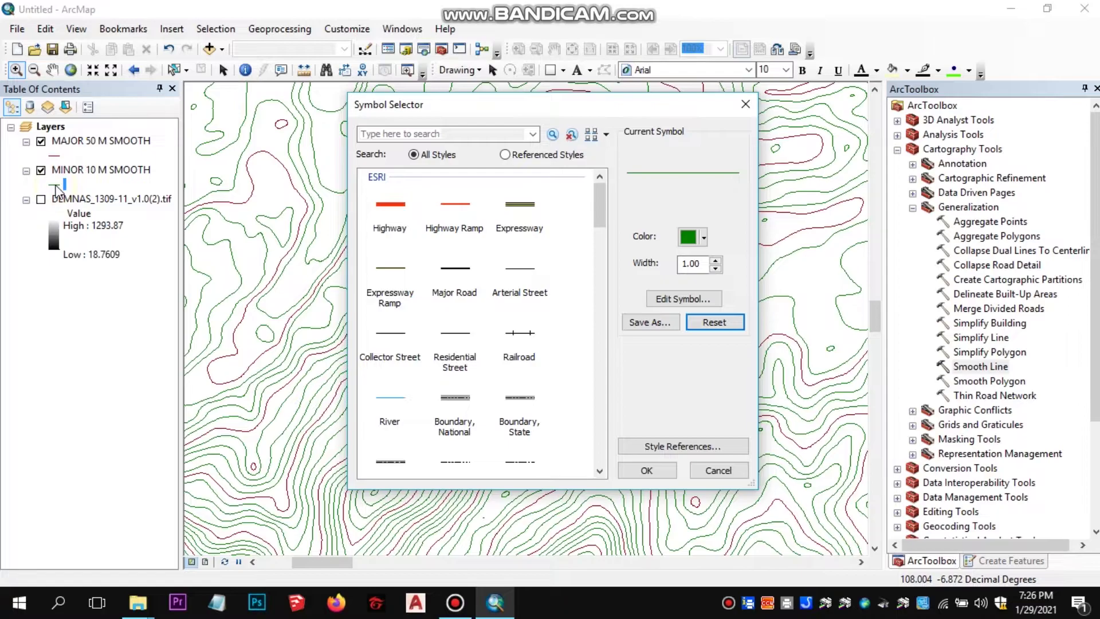
click(704, 237)
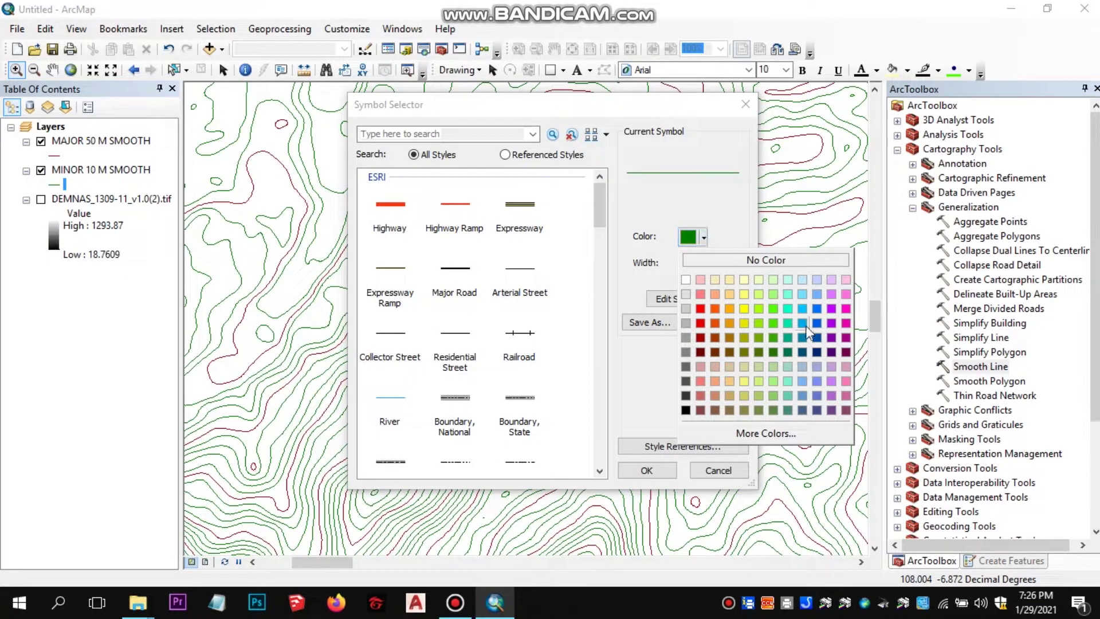
click(817, 309)
click(647, 470)
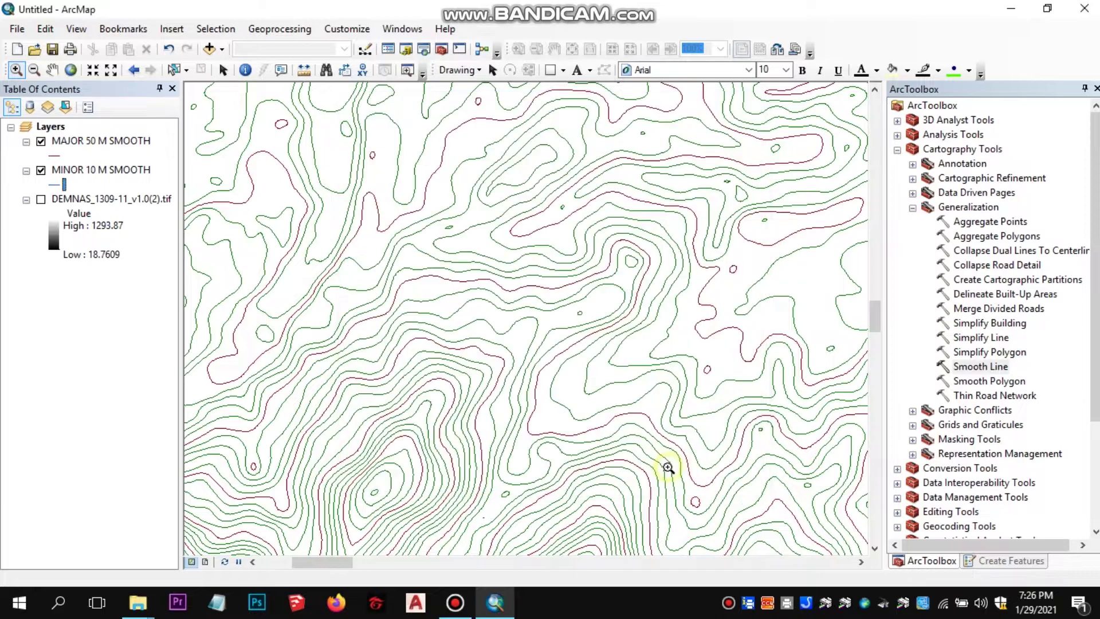
Set the MAJOR 50 M SMOOTH layer's line symbol to black with a width of 1.6.
click(55, 157)
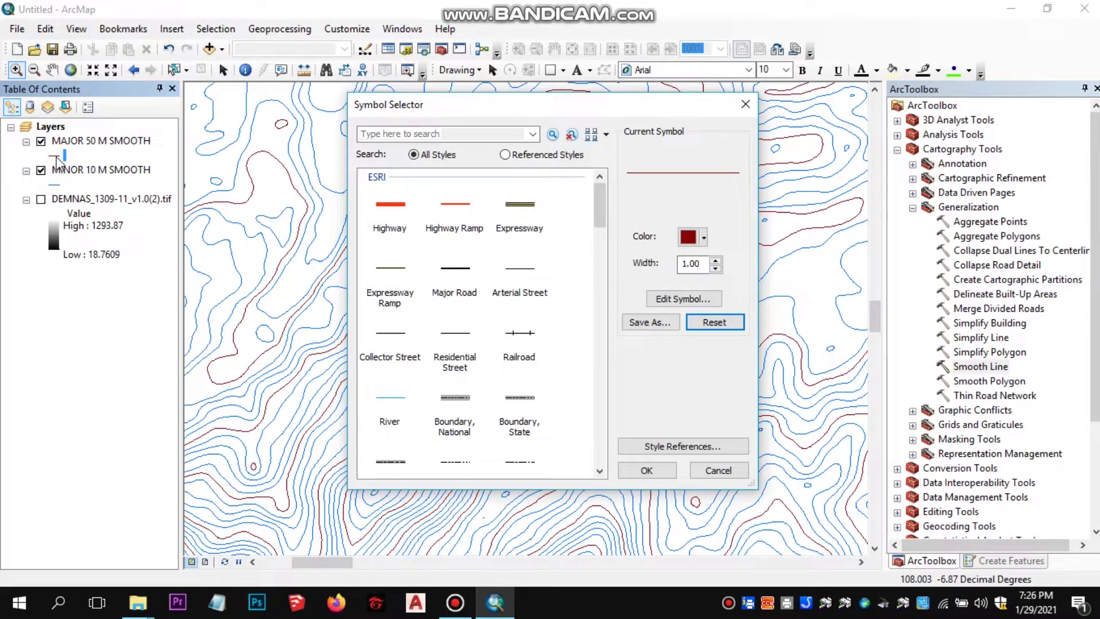
click(703, 237)
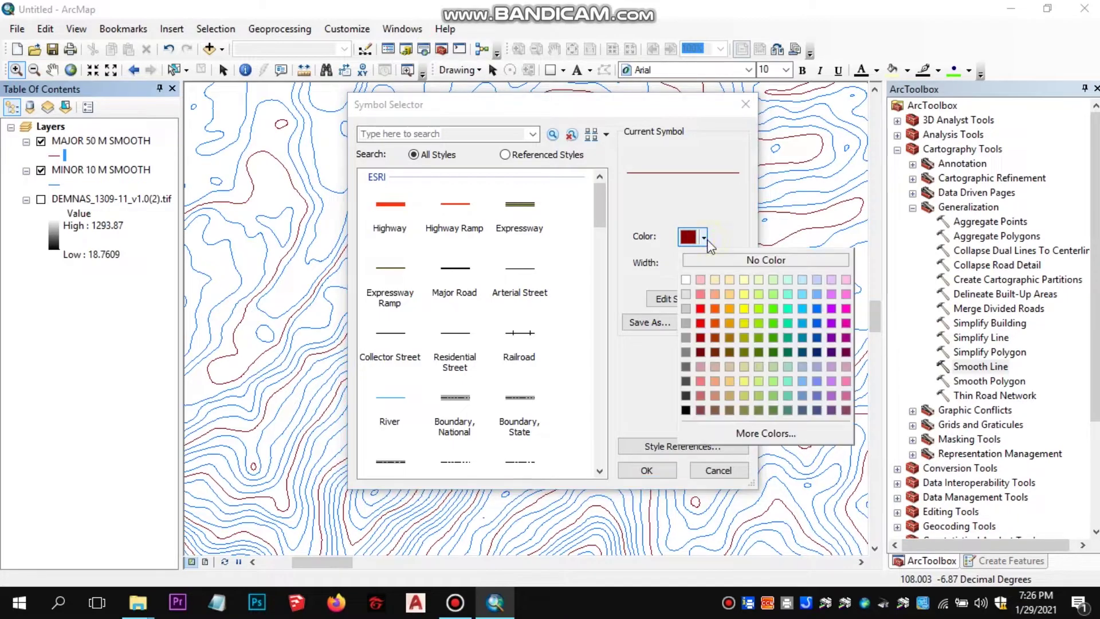
click(686, 410)
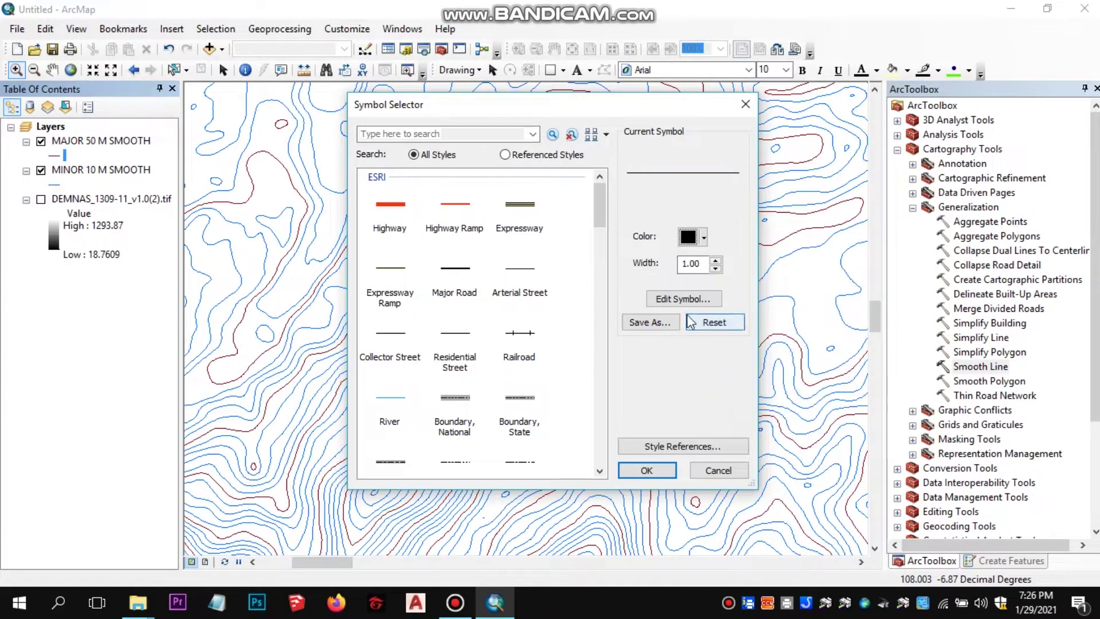
click(705, 264)
text(6)
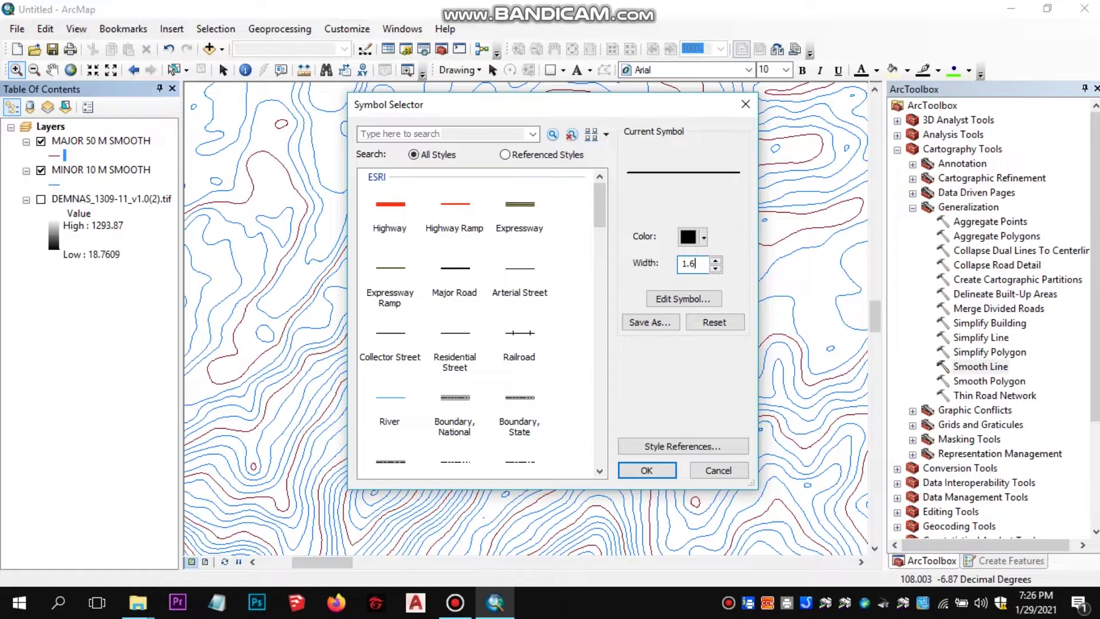
click(670, 472)
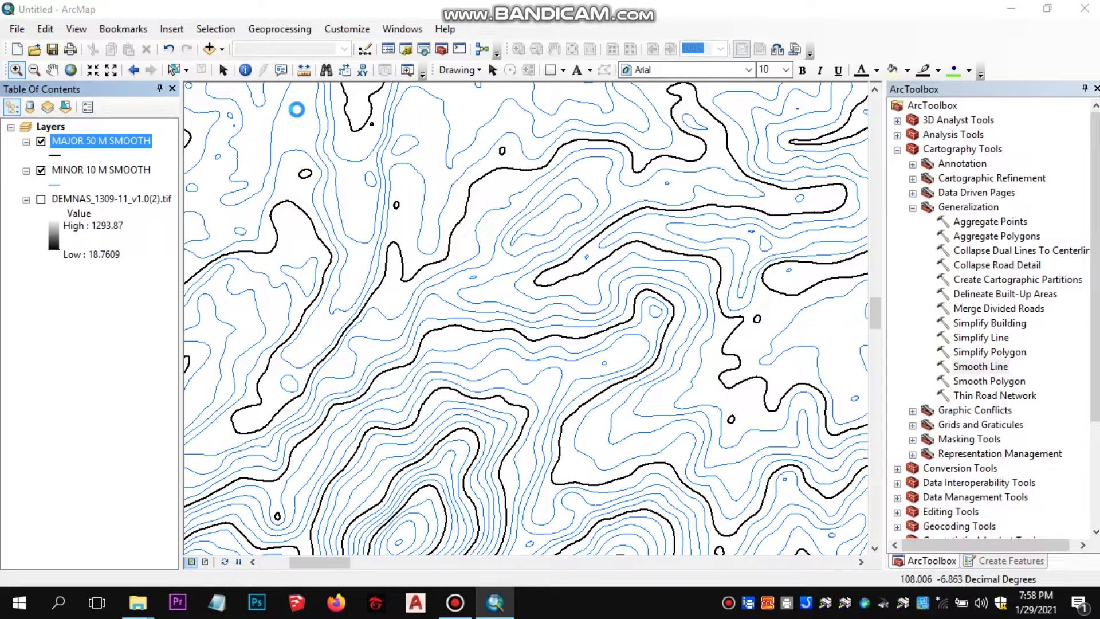
View the label settings in the MAJOR 50 M SMOOTH layer's properties and close them without changes.
double_click(95, 141)
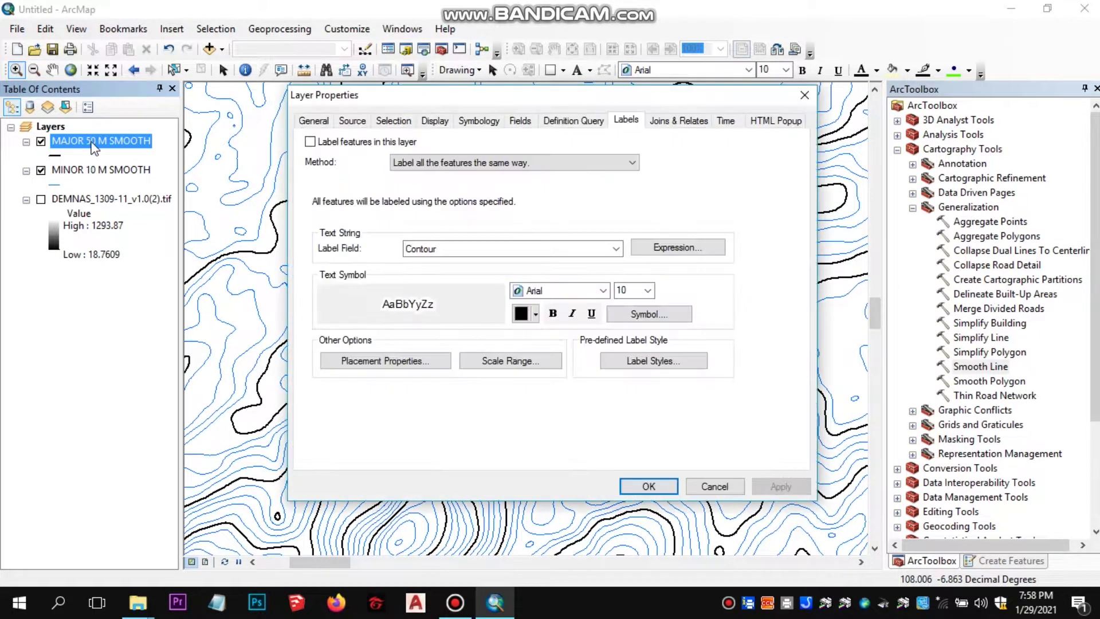
click(804, 97)
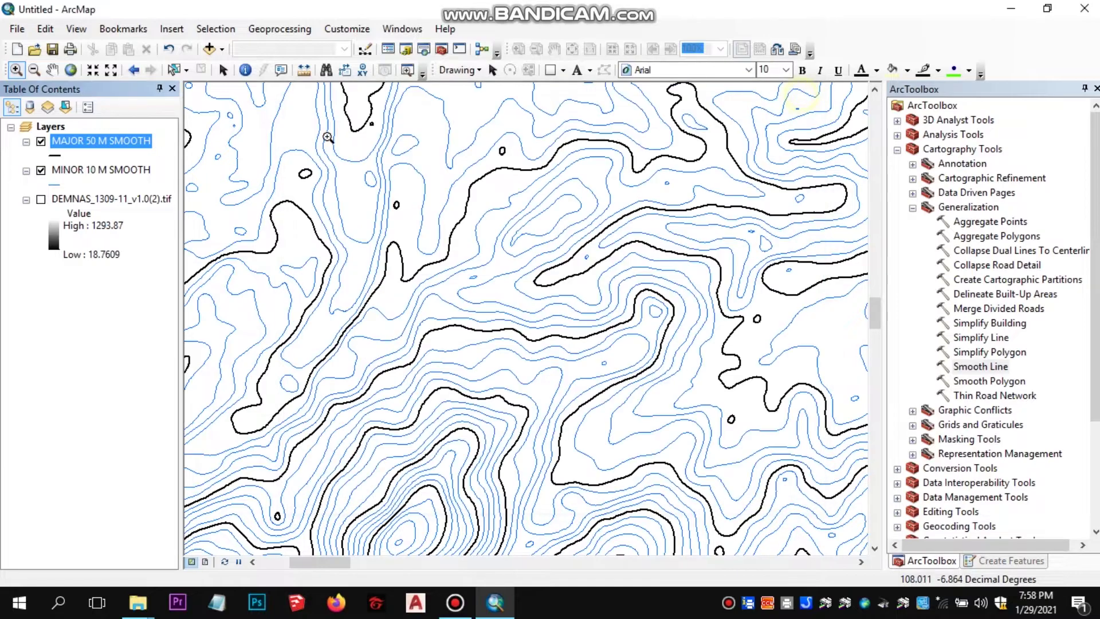
Turn on labels for the MAJOR 50 M SMOOTH layer using the Contour field, with Arial size 10 text.
click(123, 145)
click(131, 158)
right_click(129, 150)
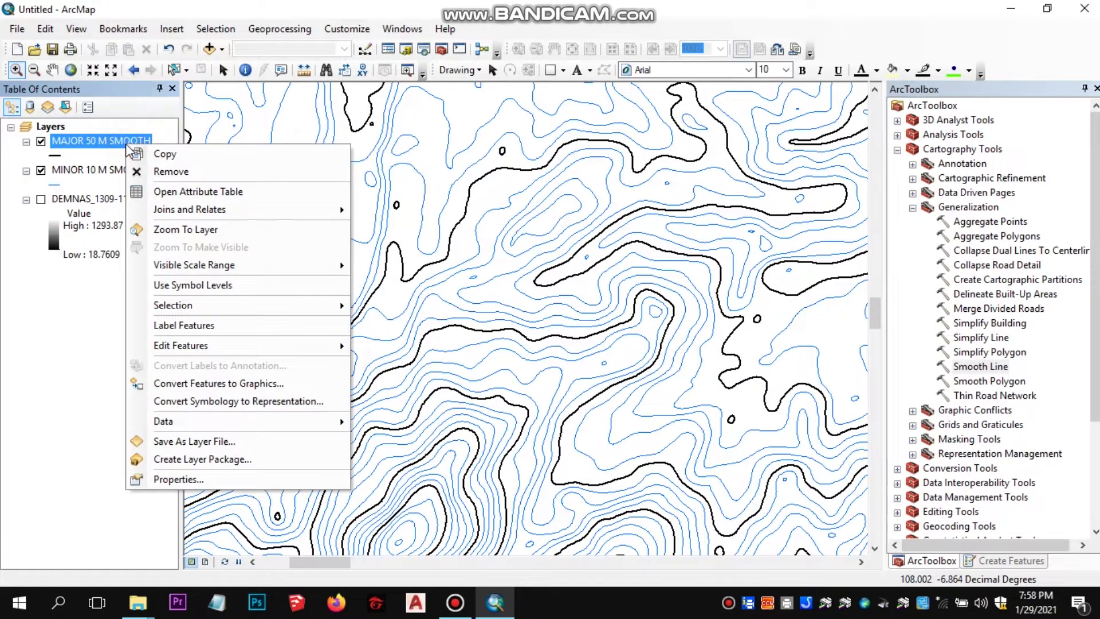
click(188, 479)
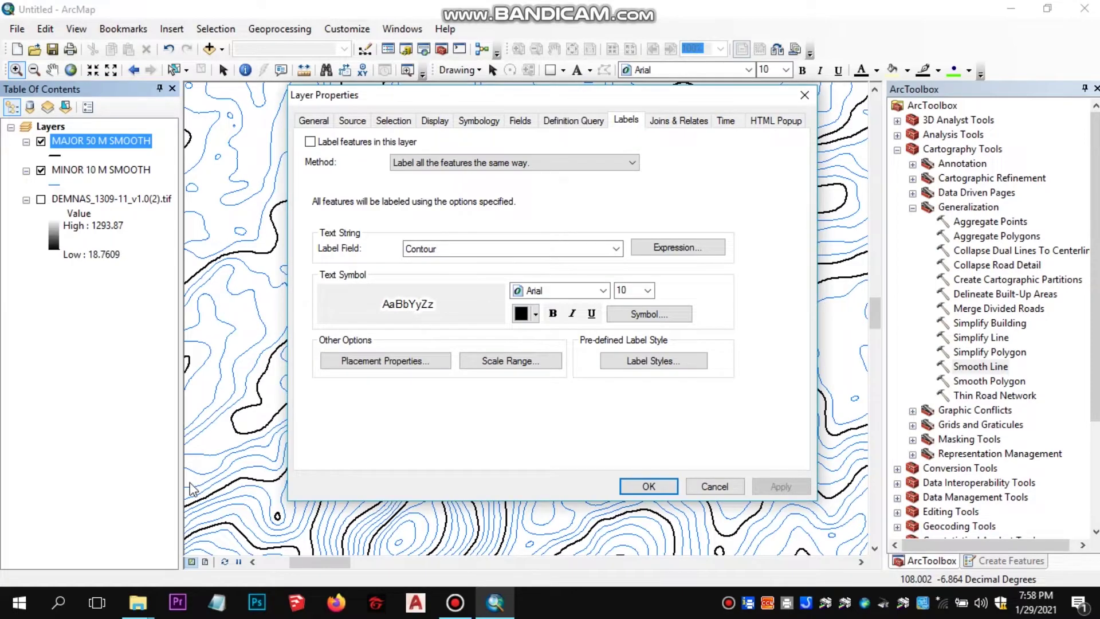
click(310, 143)
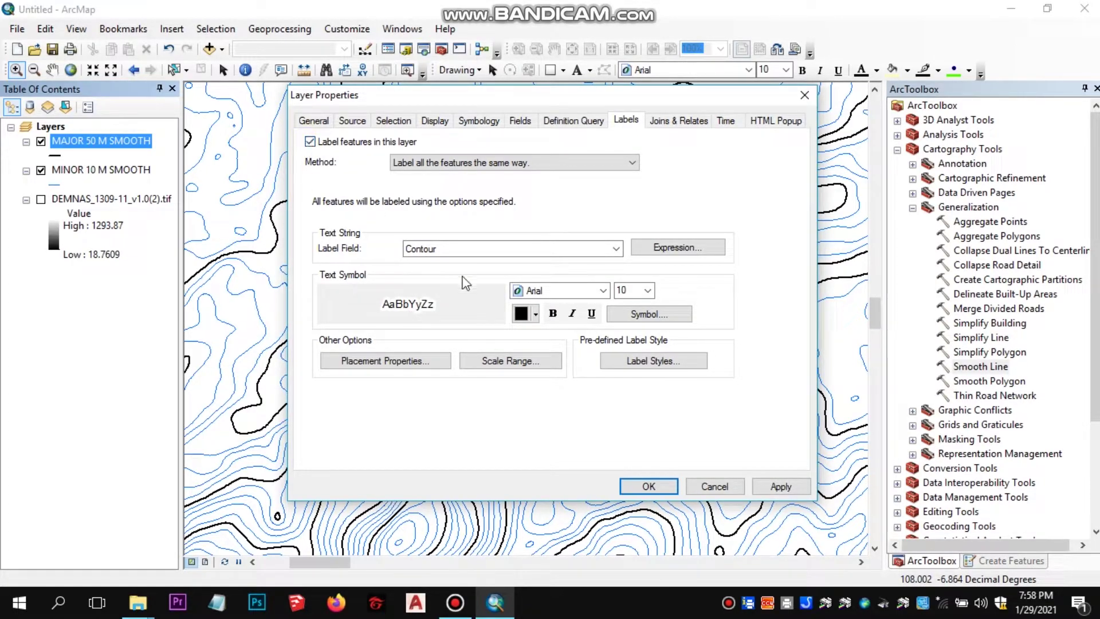
click(466, 247)
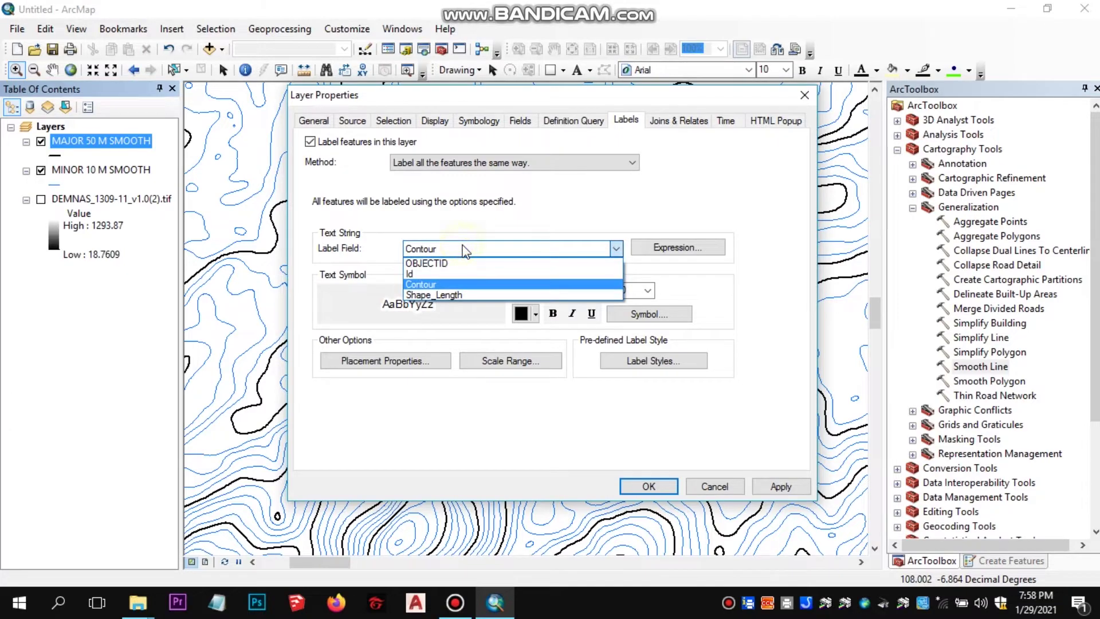
click(449, 283)
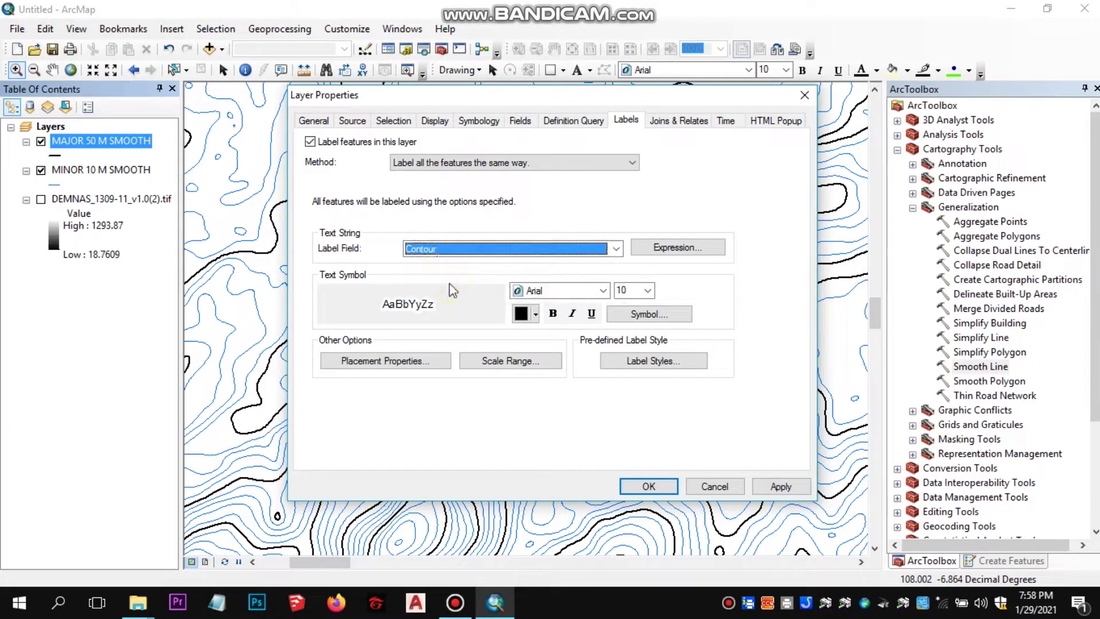
click(647, 291)
click(648, 295)
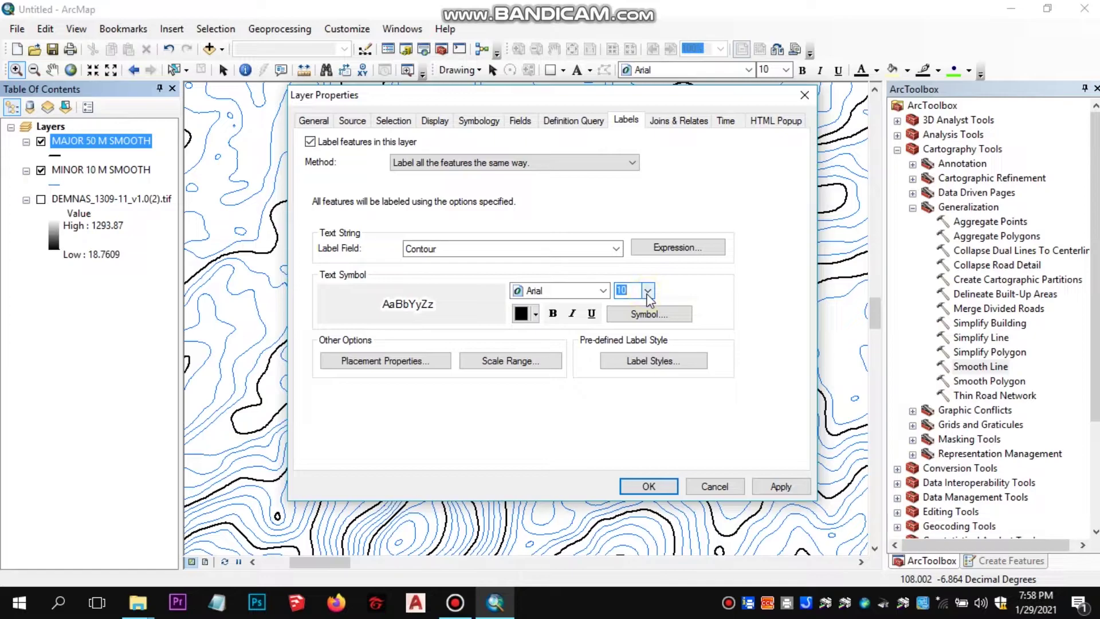
click(651, 485)
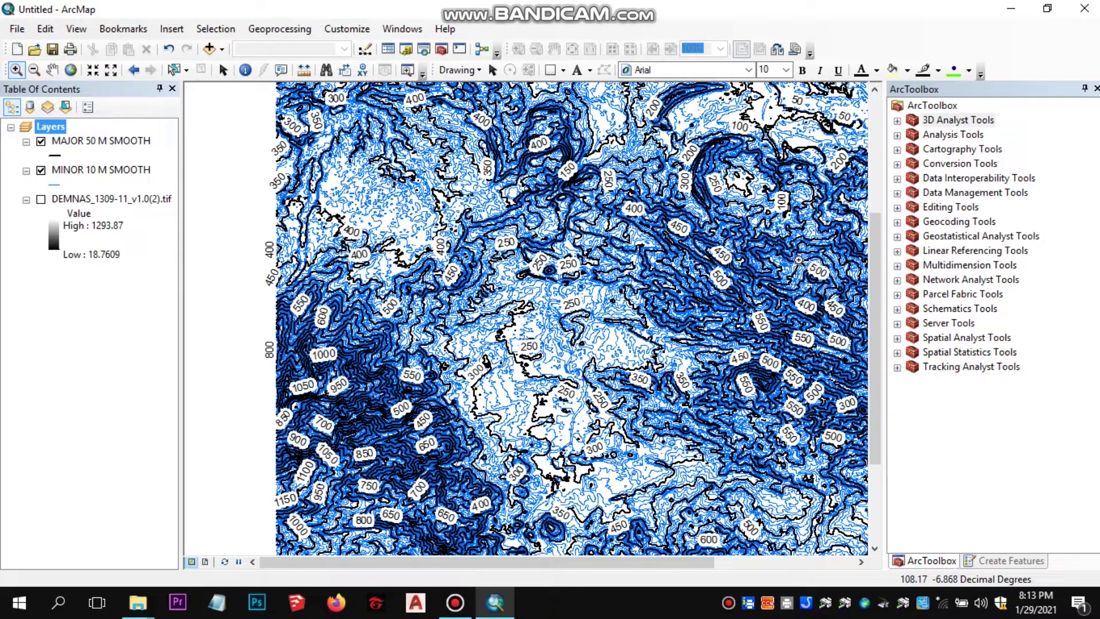
Run the 3D Analyst Hillshade tool on DEMNAS_1309-11_v1.0(2).tif with an azimuth of 360.
click(898, 121)
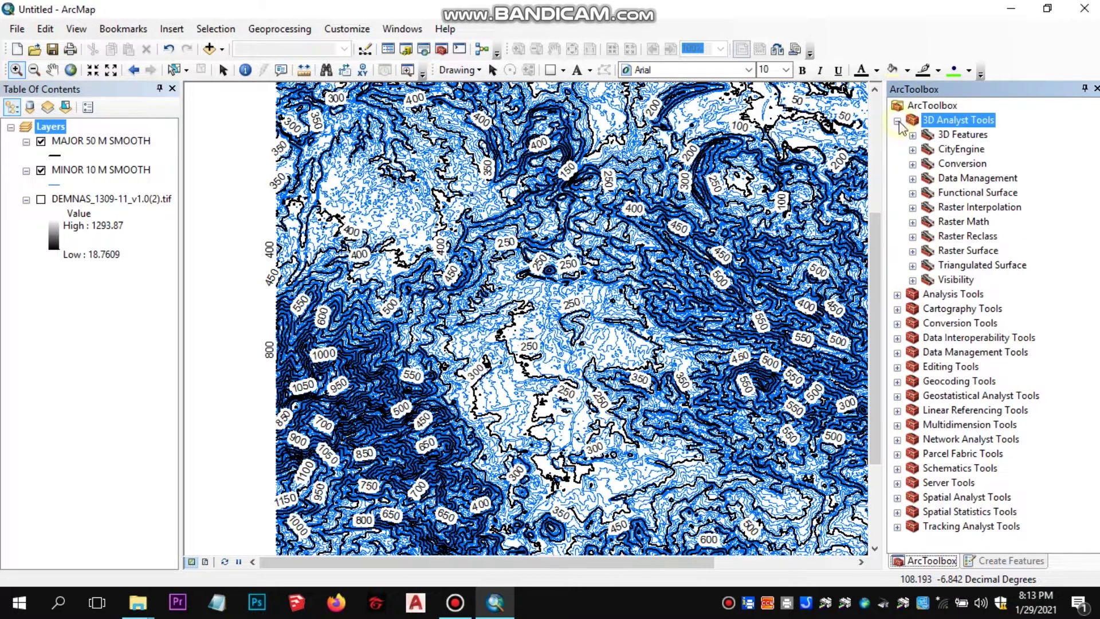
click(913, 252)
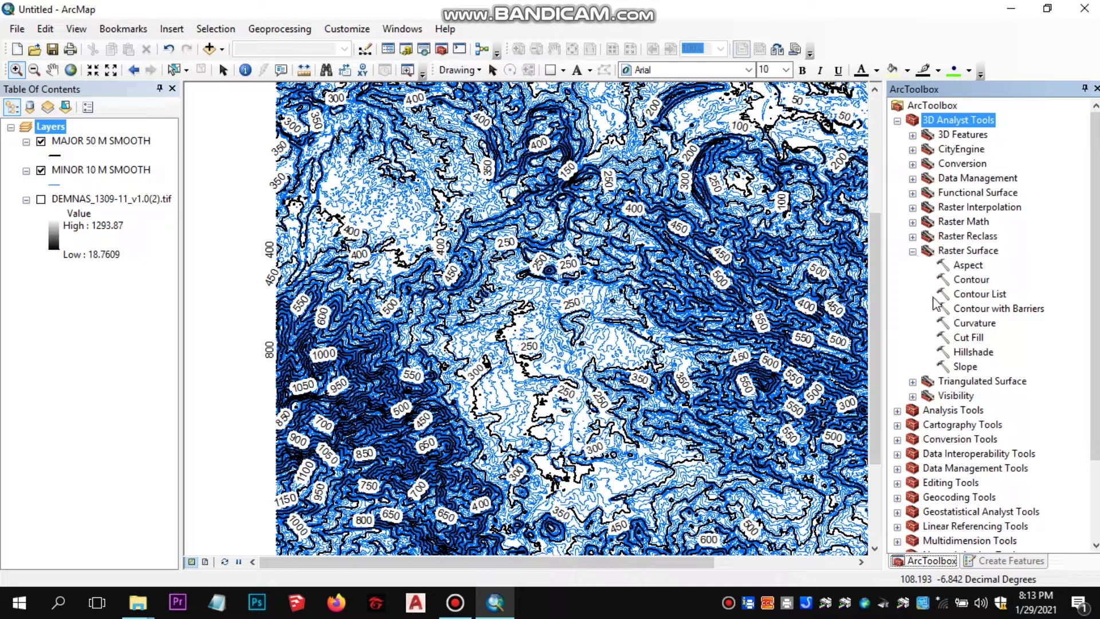
click(975, 353)
double_click(975, 354)
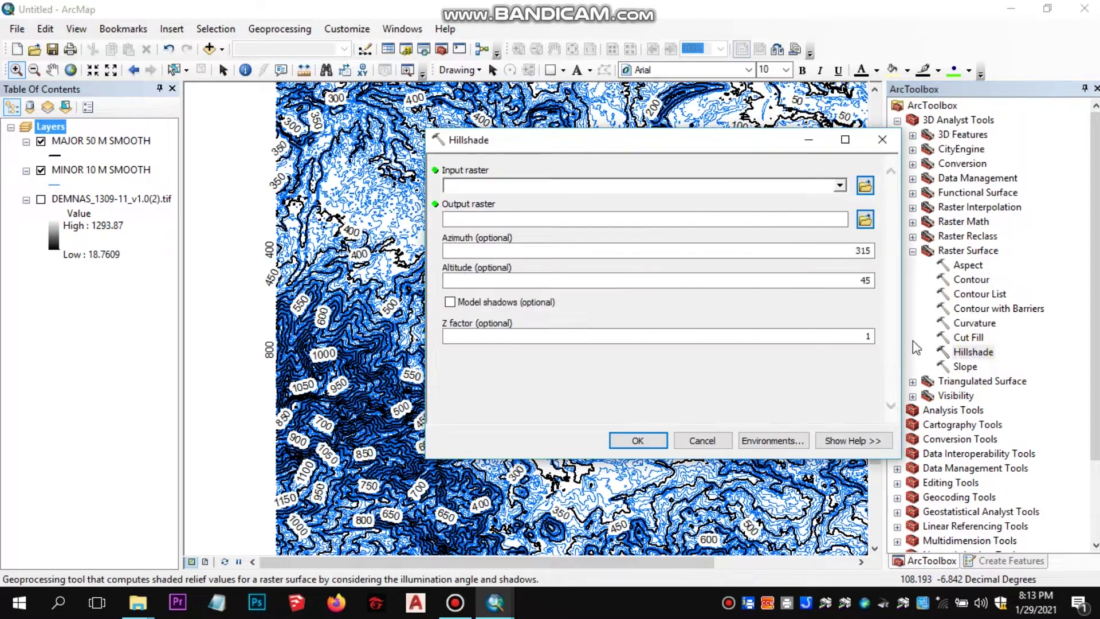
drag(122, 203, 519, 193)
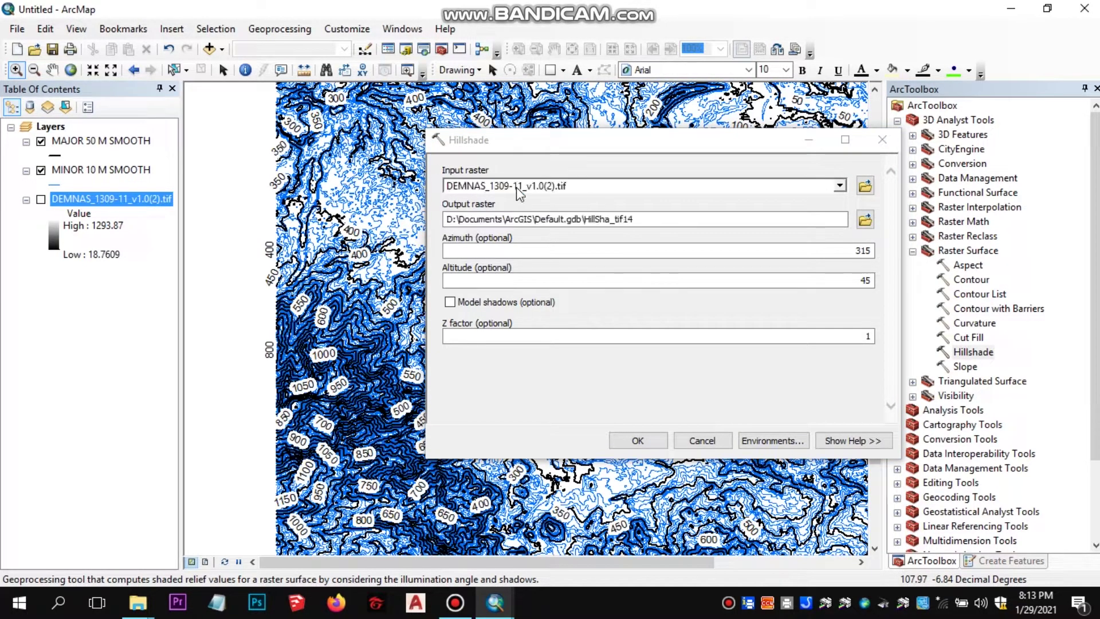
drag(848, 257, 878, 262)
text(360)
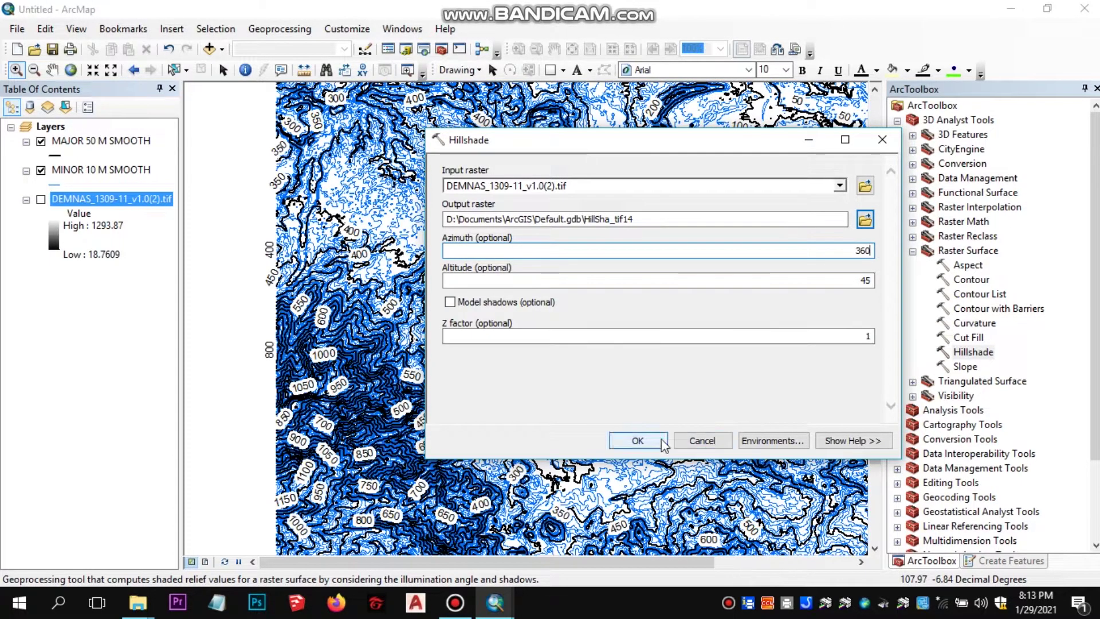
click(644, 441)
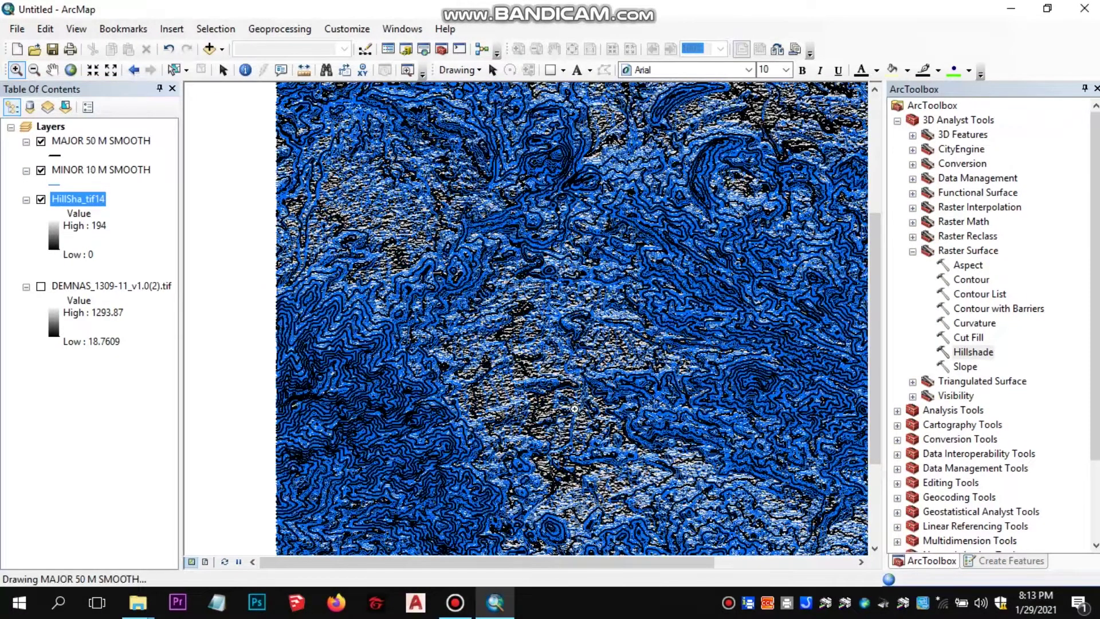
Hide both smoothed contour layers to view the bare hillshade, and show them again.
click(41, 142)
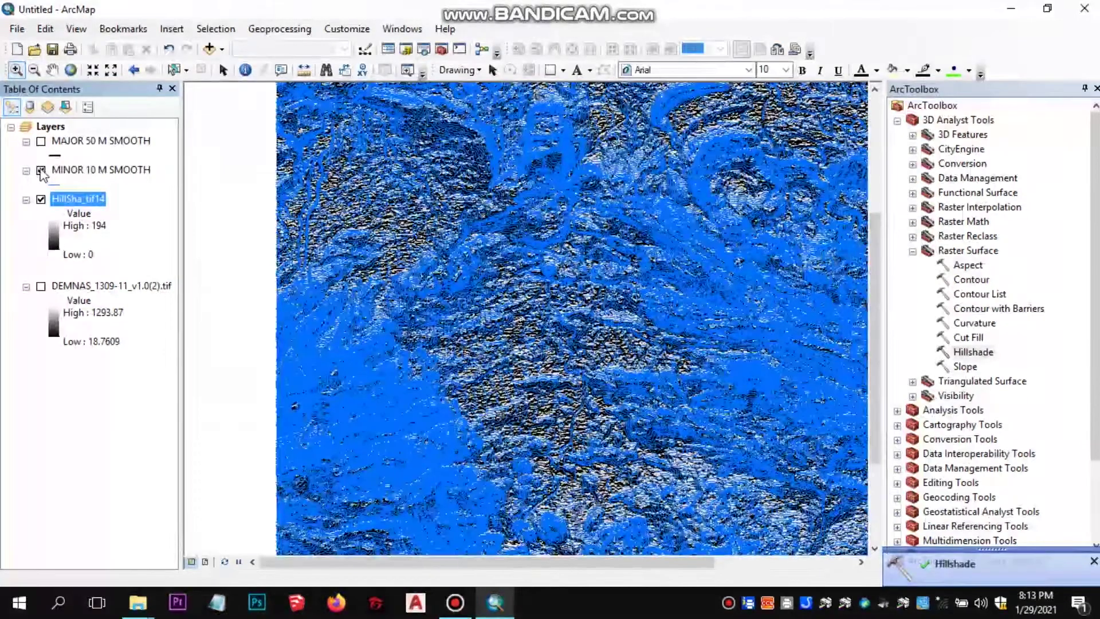
click(40, 171)
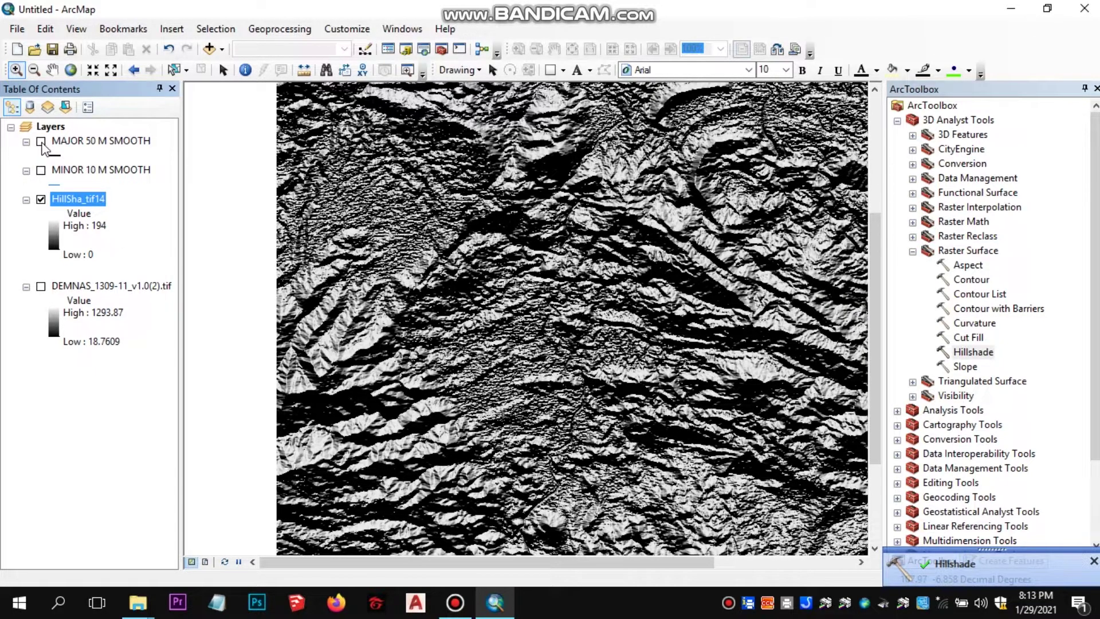
click(40, 141)
click(41, 171)
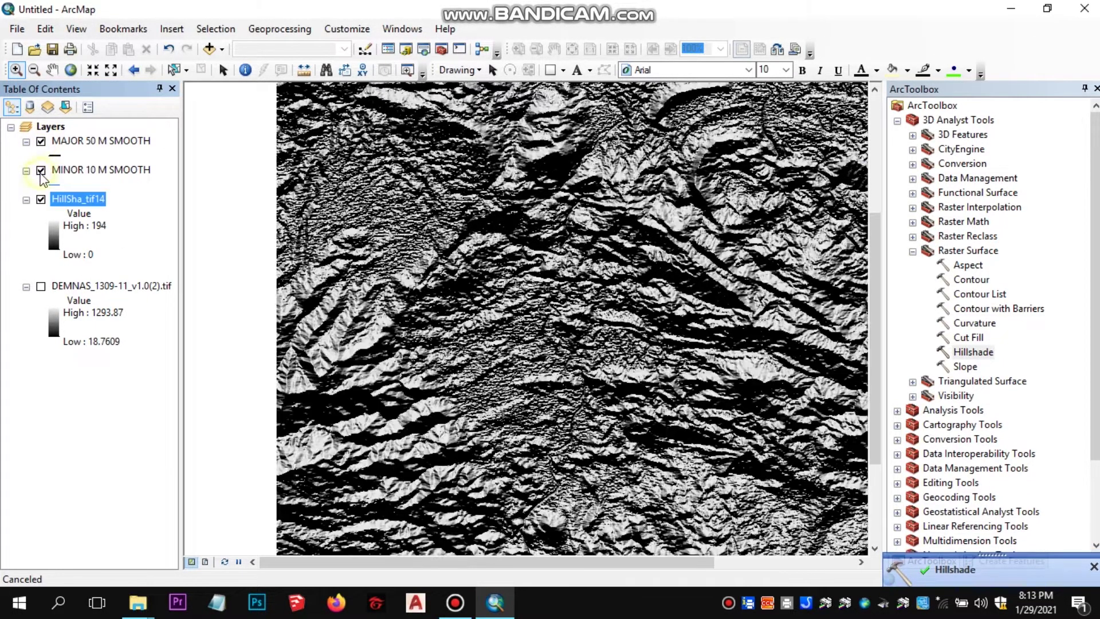
Make the HillSha_tif14 layer semi-transparent beneath the contours through its display properties.
click(16, 70)
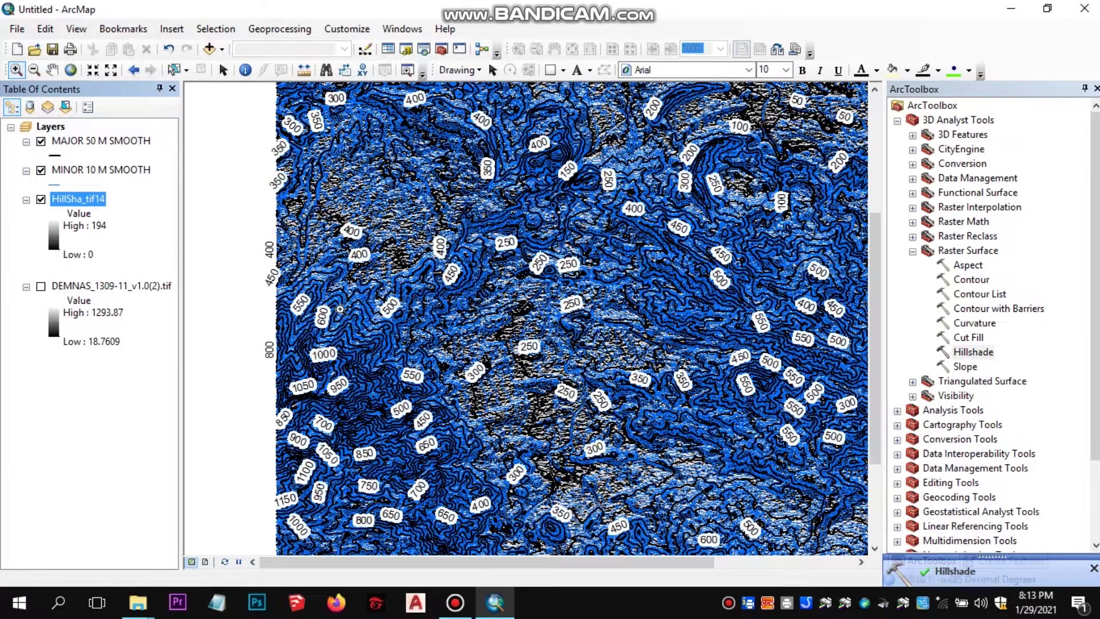
drag(317, 267, 404, 367)
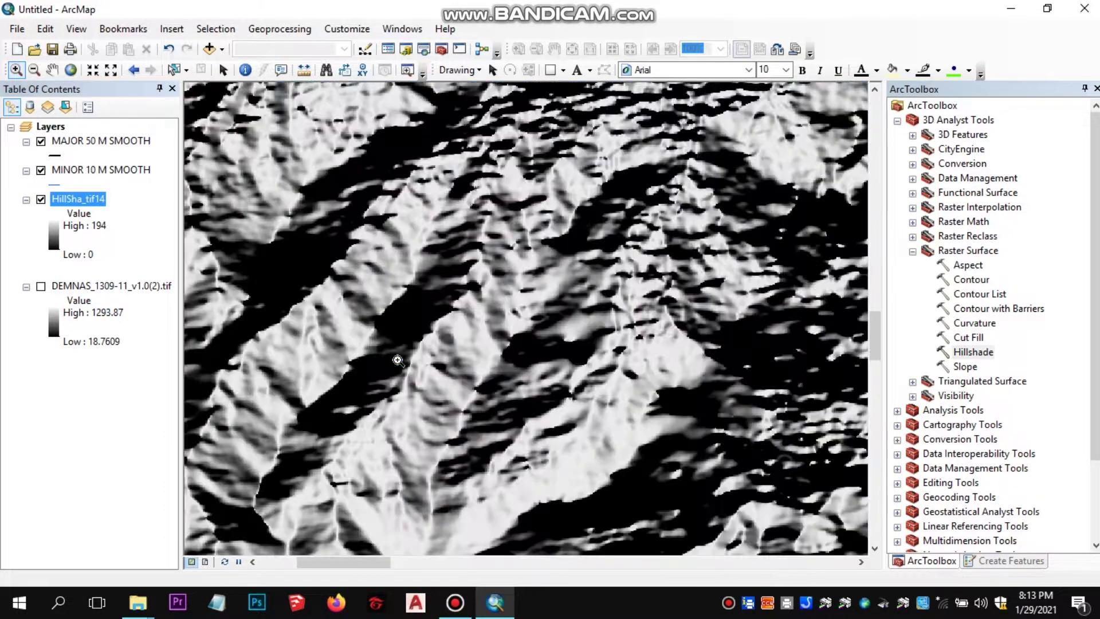
scroll(491, 317, up, 2)
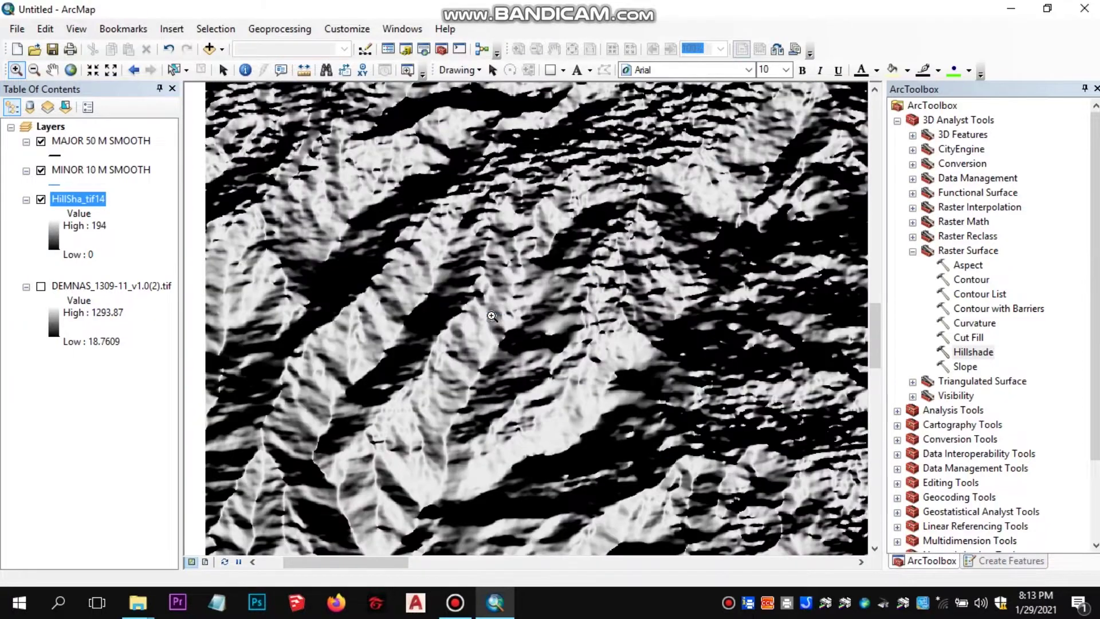
scroll(498, 294, up, 2)
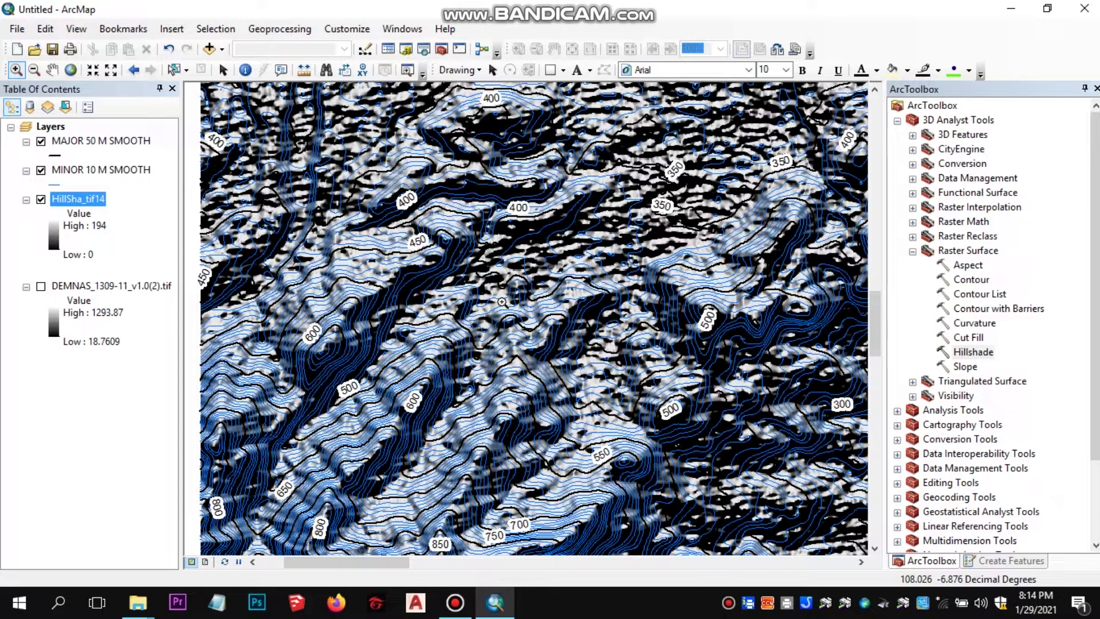
drag(484, 259, 522, 283)
scroll(523, 283, up, 2)
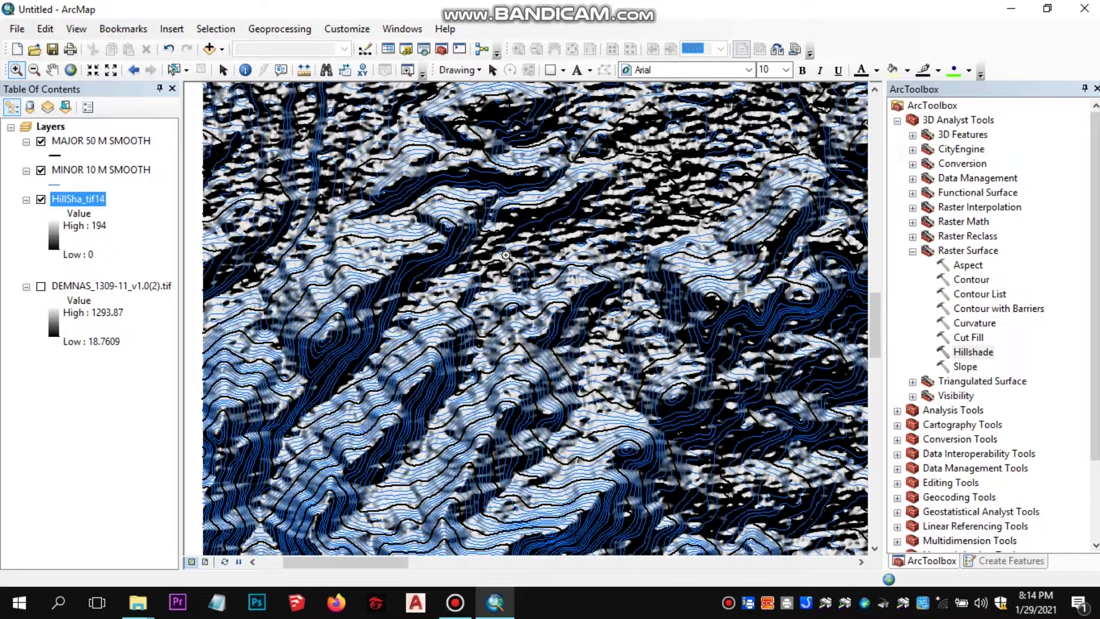
right_click(85, 201)
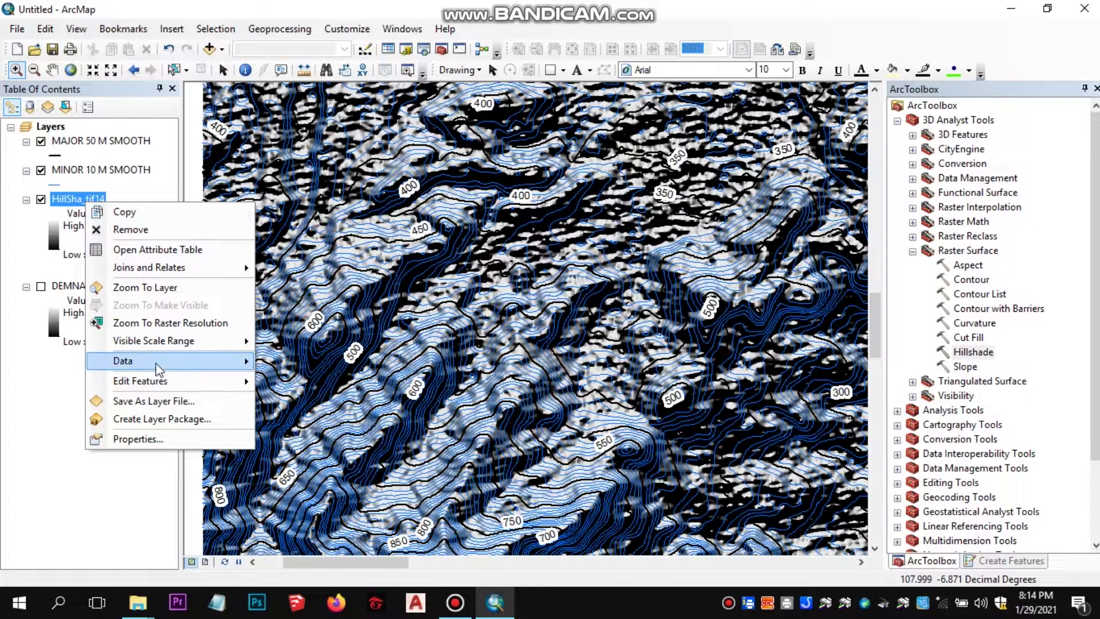
click(153, 436)
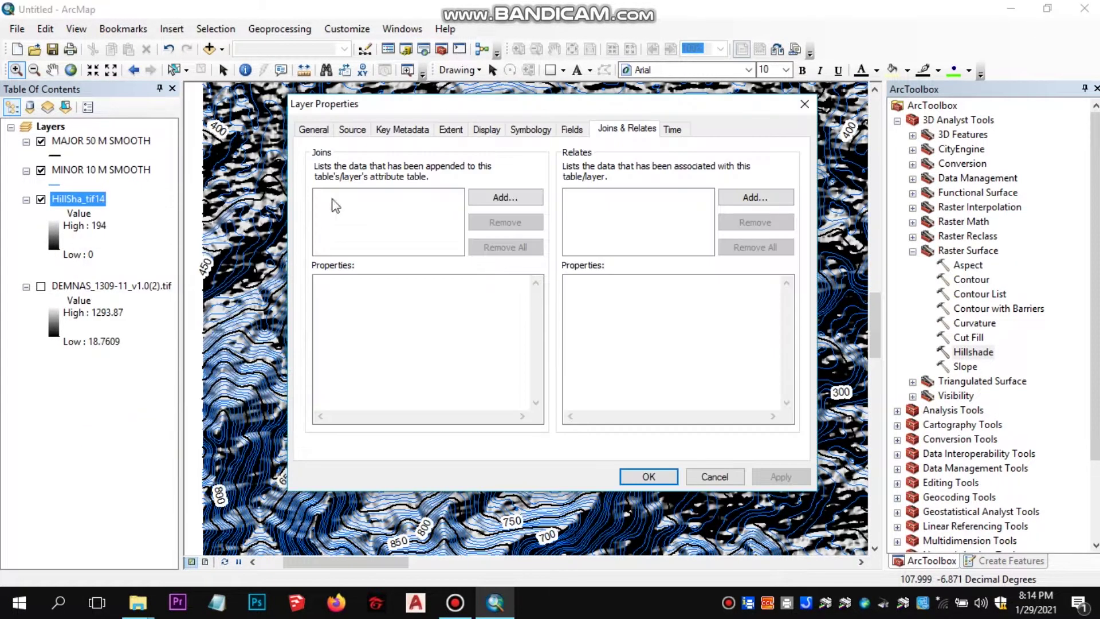
click(486, 130)
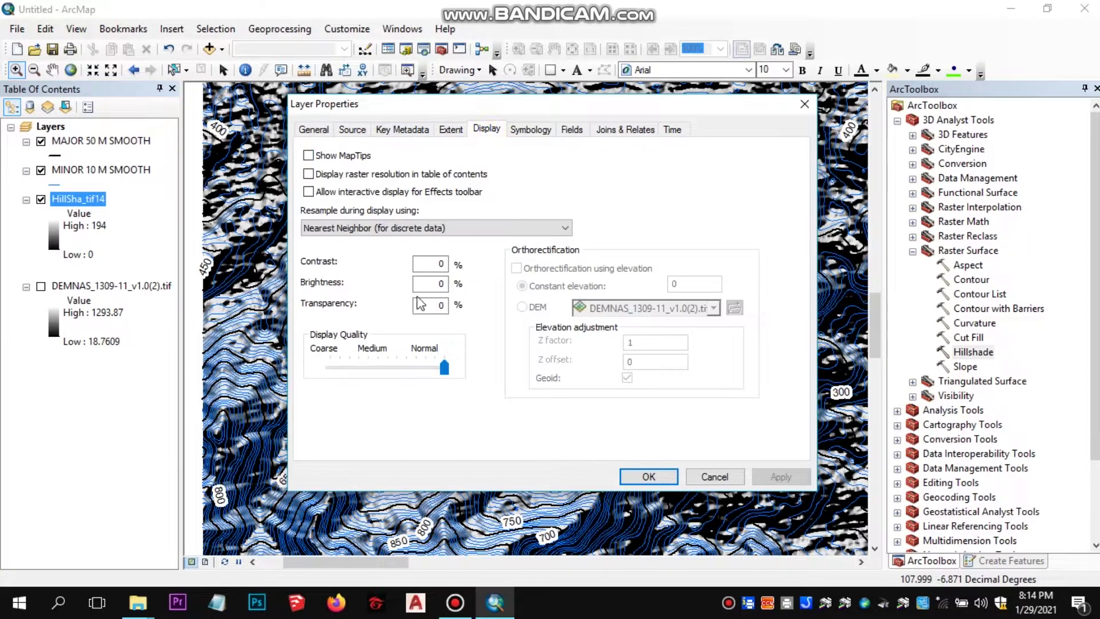
double_click(440, 305)
text(5)
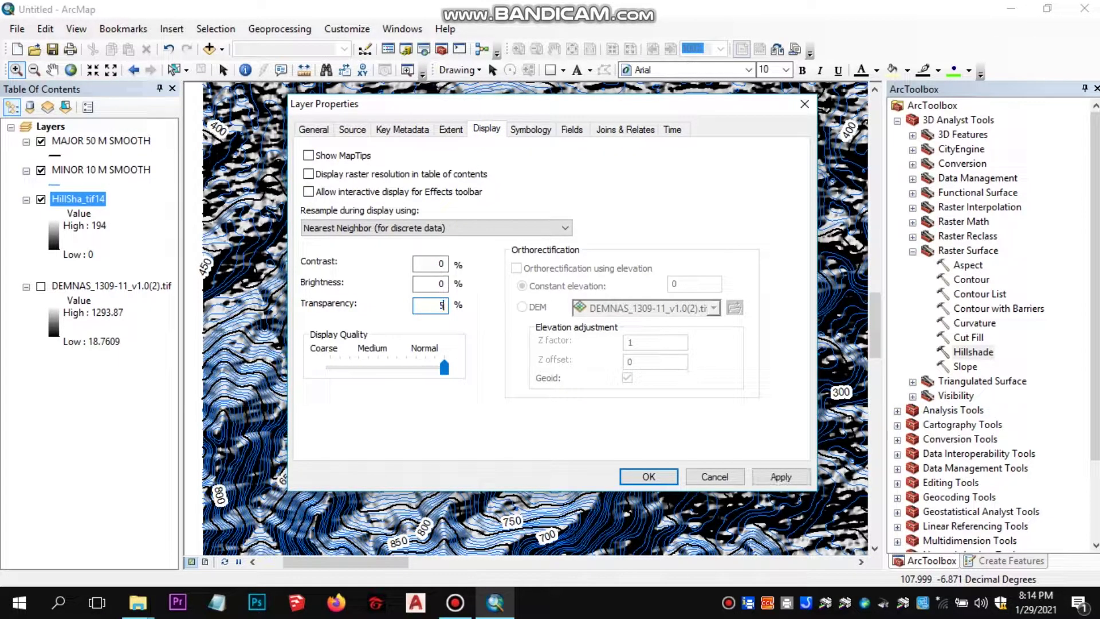
click(649, 477)
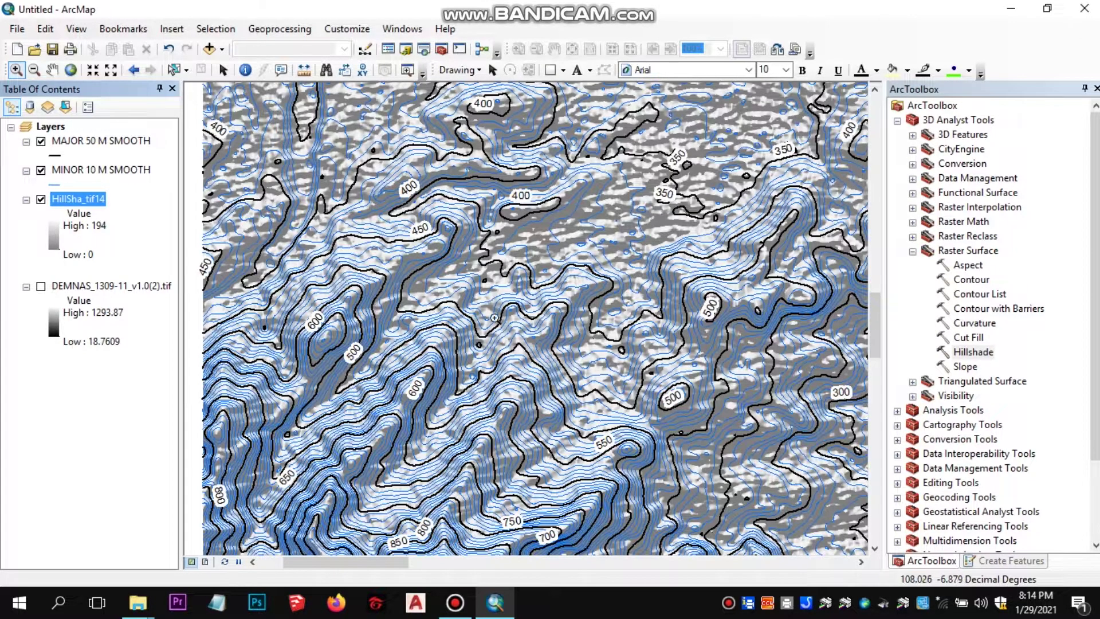
click(53, 326)
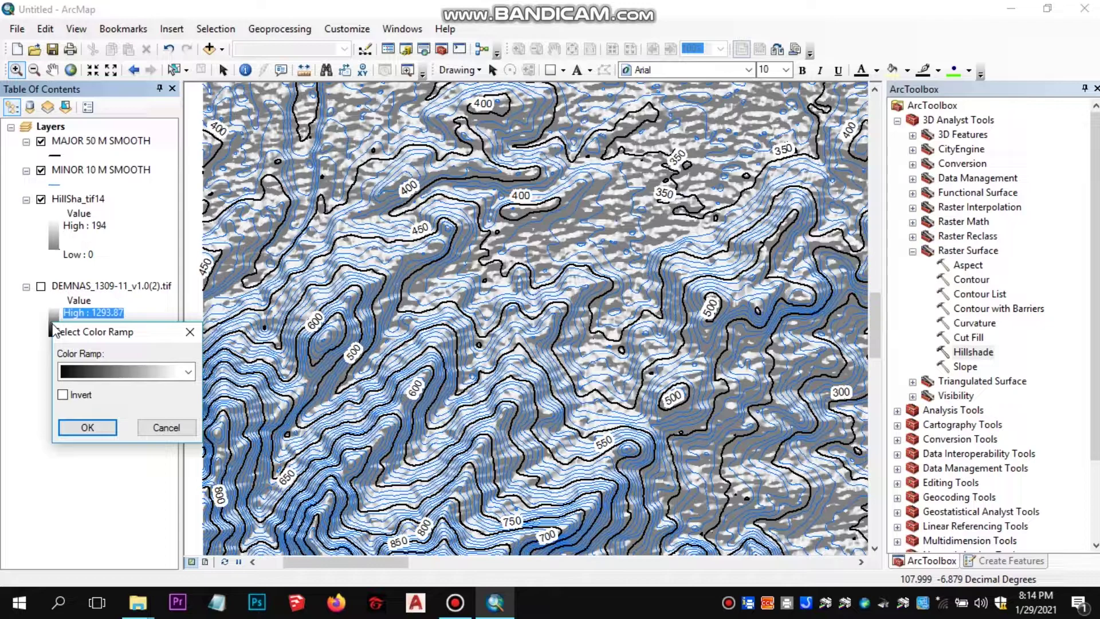
click(186, 332)
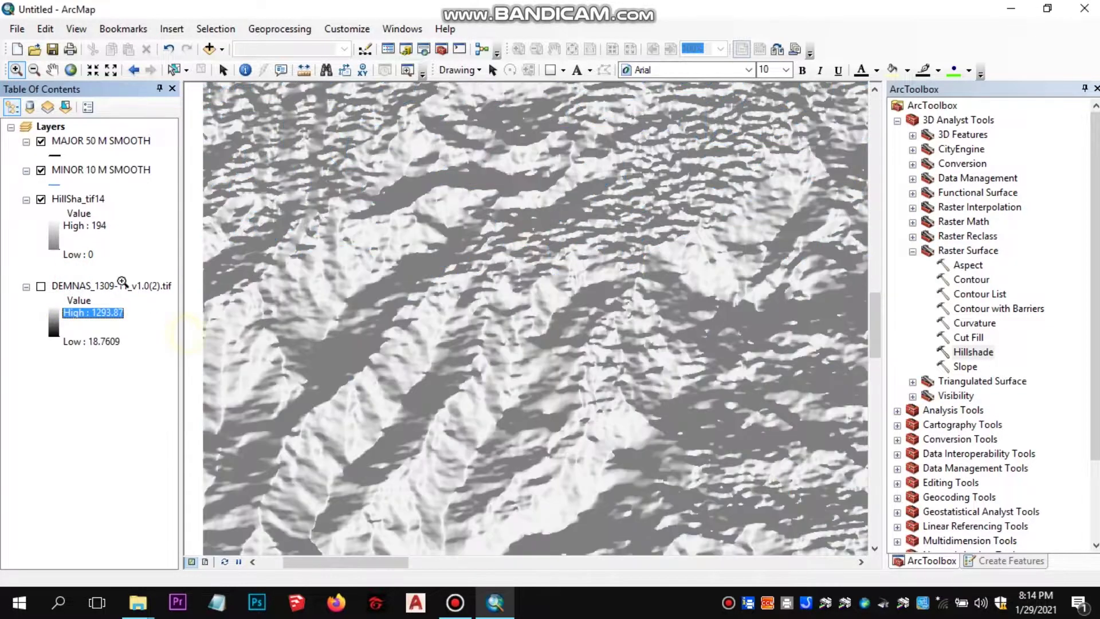
click(54, 234)
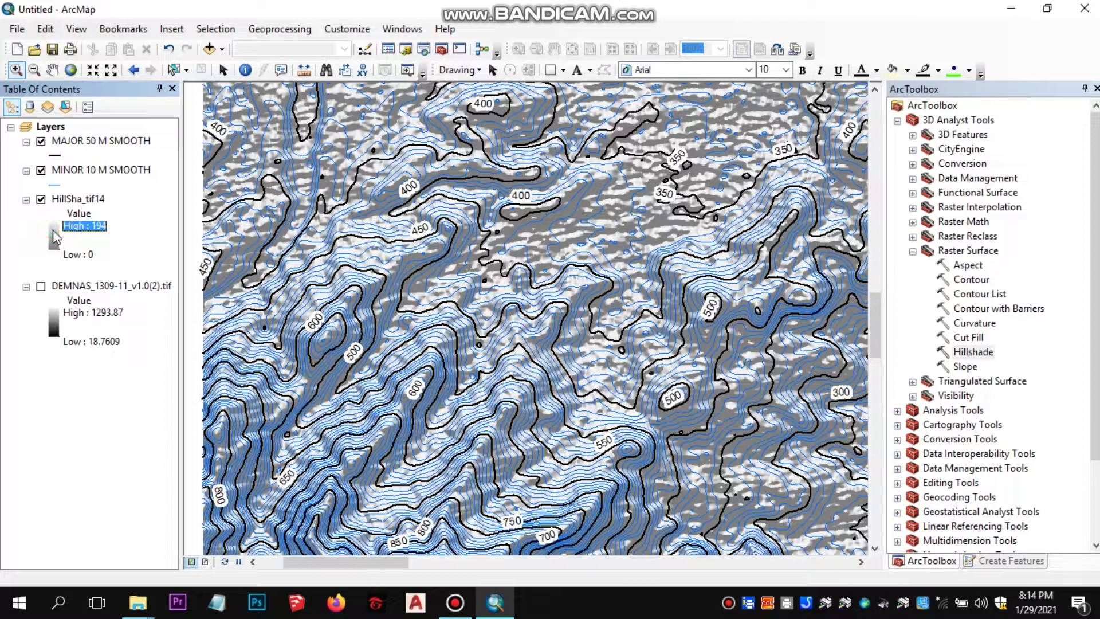
Set the HillSha_tif14 layer's display transparency to 80%.
right_click(80, 199)
click(123, 443)
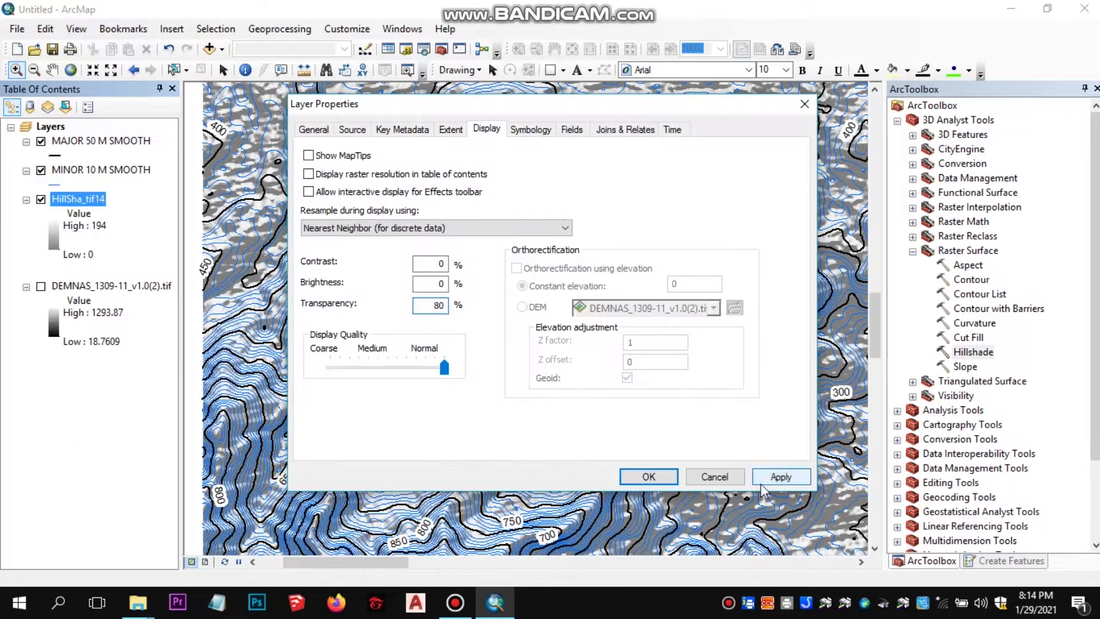
drag(401, 103, 648, 111)
click(865, 485)
Symbolize the DEMNAS_1309-11_v1.0(2).tif layer as Classified with a green-yellow-red color ramp and show it beneath the hillshade.
right_click(111, 286)
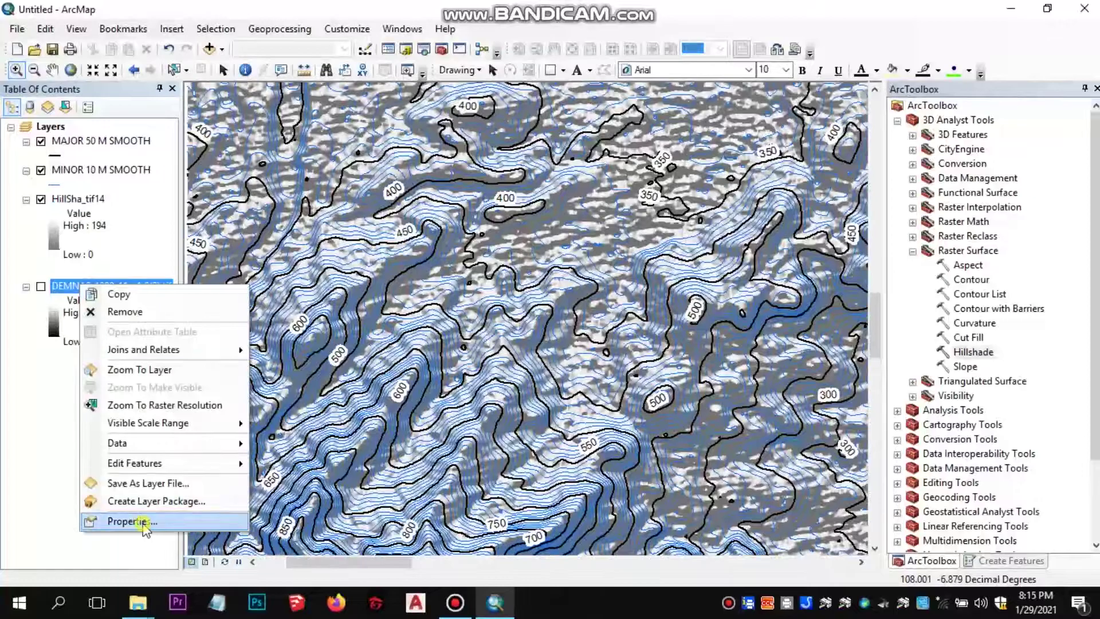
click(123, 522)
click(317, 179)
click(765, 257)
scroll(768, 172, down, 5)
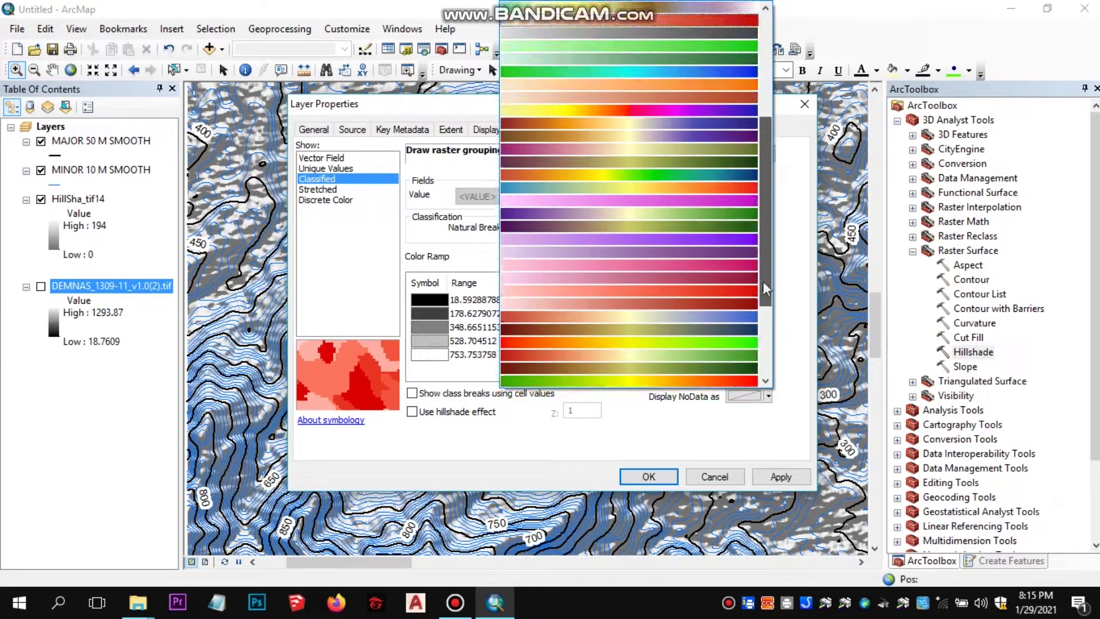
click(631, 238)
click(649, 477)
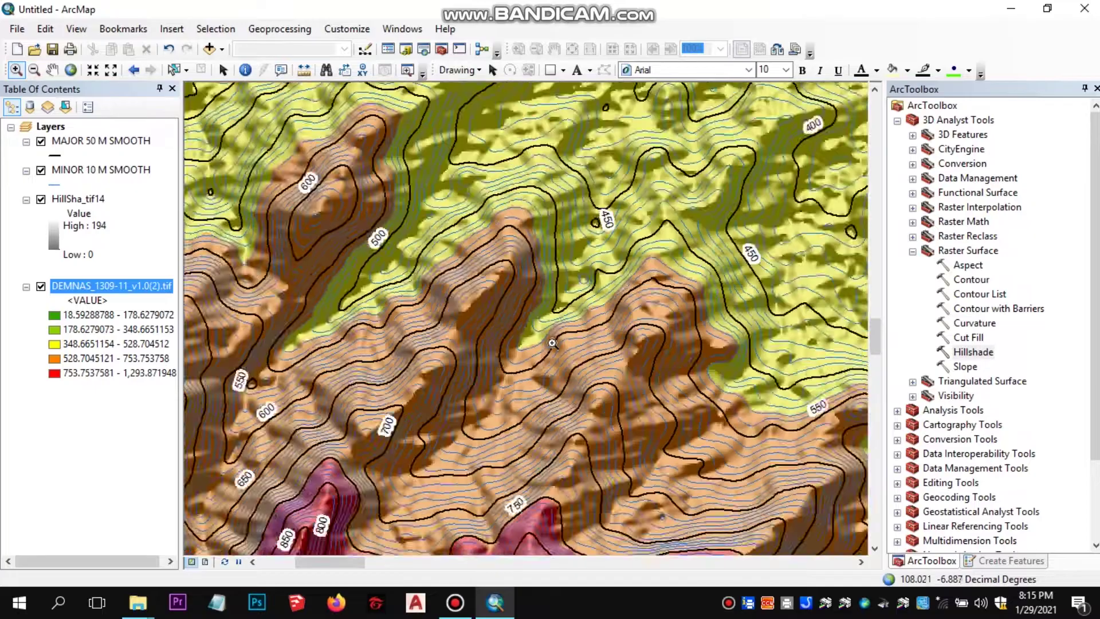
Set the HillSha_tif14 layer's display transparency to 75% over the colored DEM.
scroll(552, 343, up, 3)
right_click(79, 198)
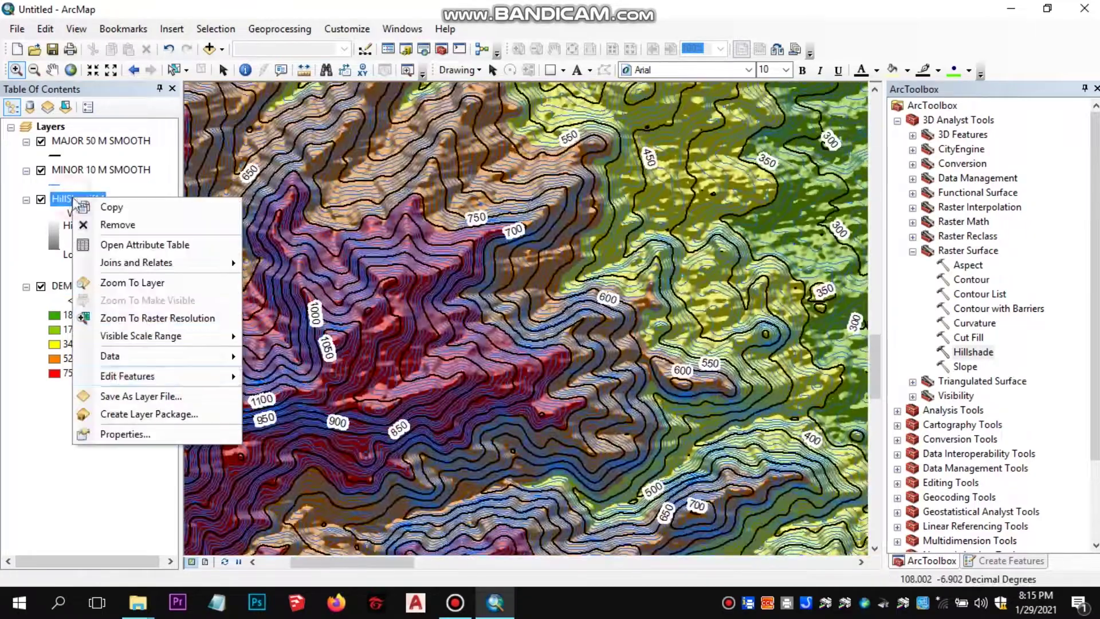
click(135, 432)
double_click(430, 304)
text(60)
click(781, 477)
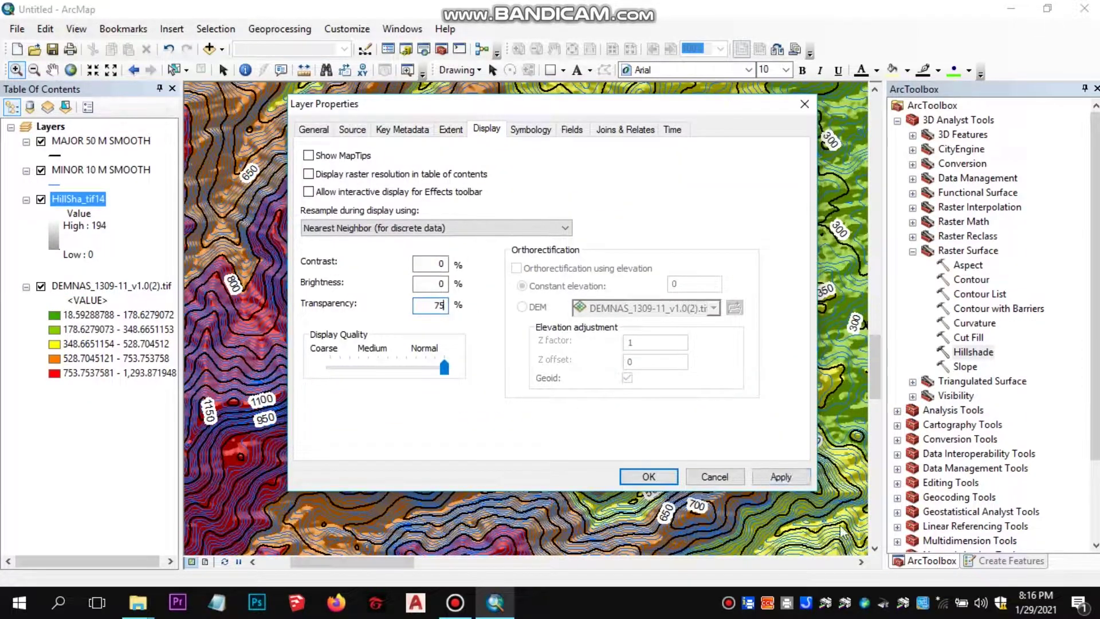
Apply the 75% display transparency to the HillSha_tif14 layer and check the hillshade over the colored DEM.
click(649, 476)
scroll(602, 363, down, 2)
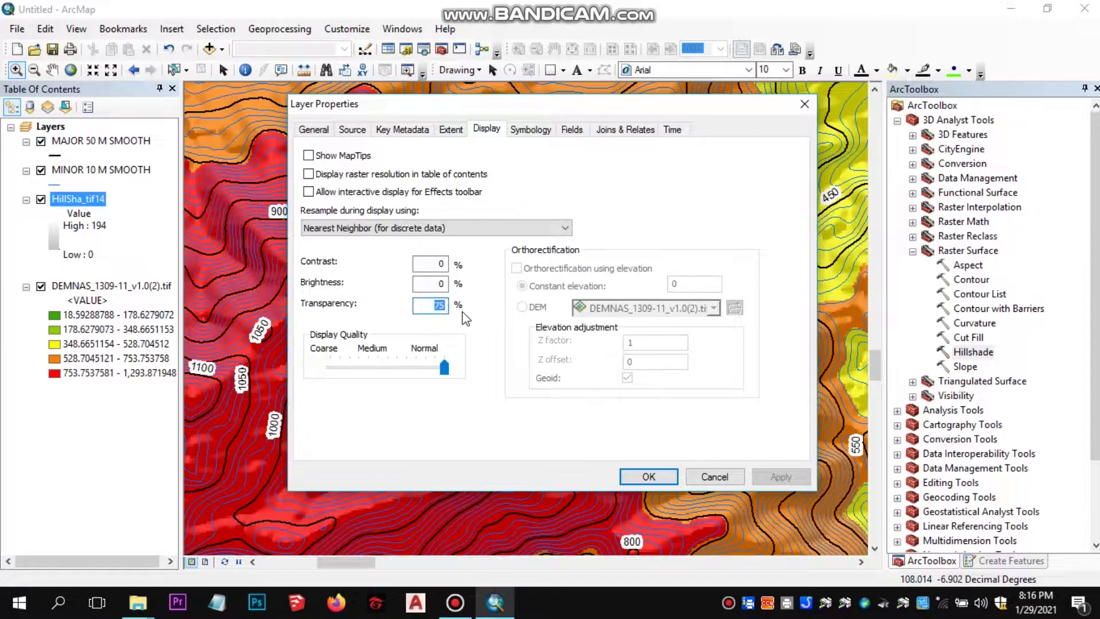
click(636, 480)
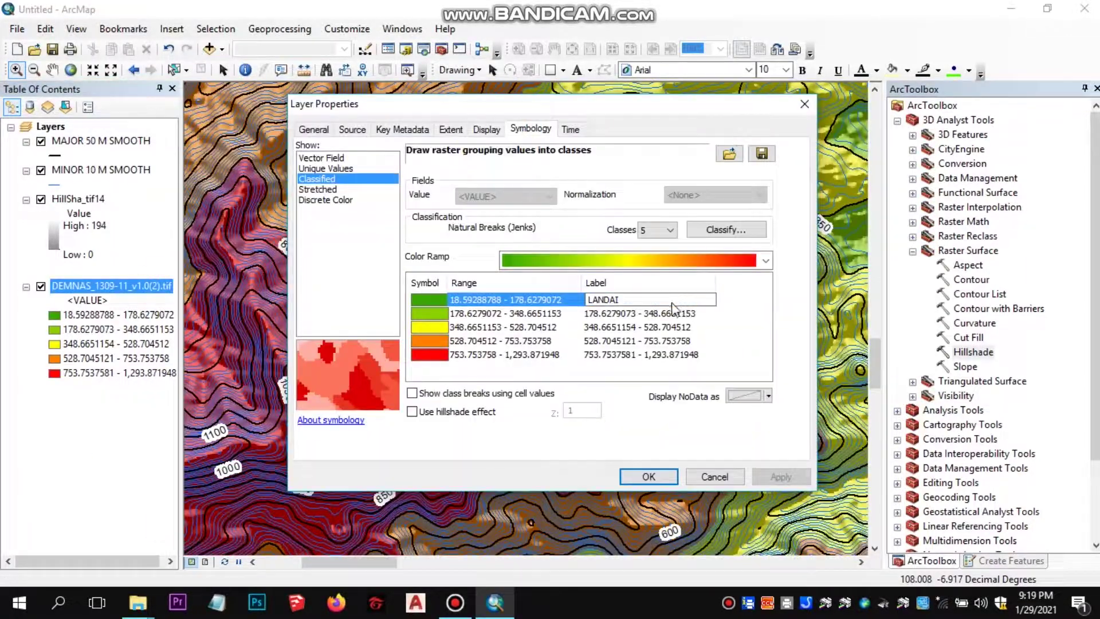
Label the five DEM classes from lowest to highest LANDAI, AGAK LANDAI, CURAM, AGAK CURAM and SANGAT CURAM.
click(631, 312)
text(AGAK LANDAI)
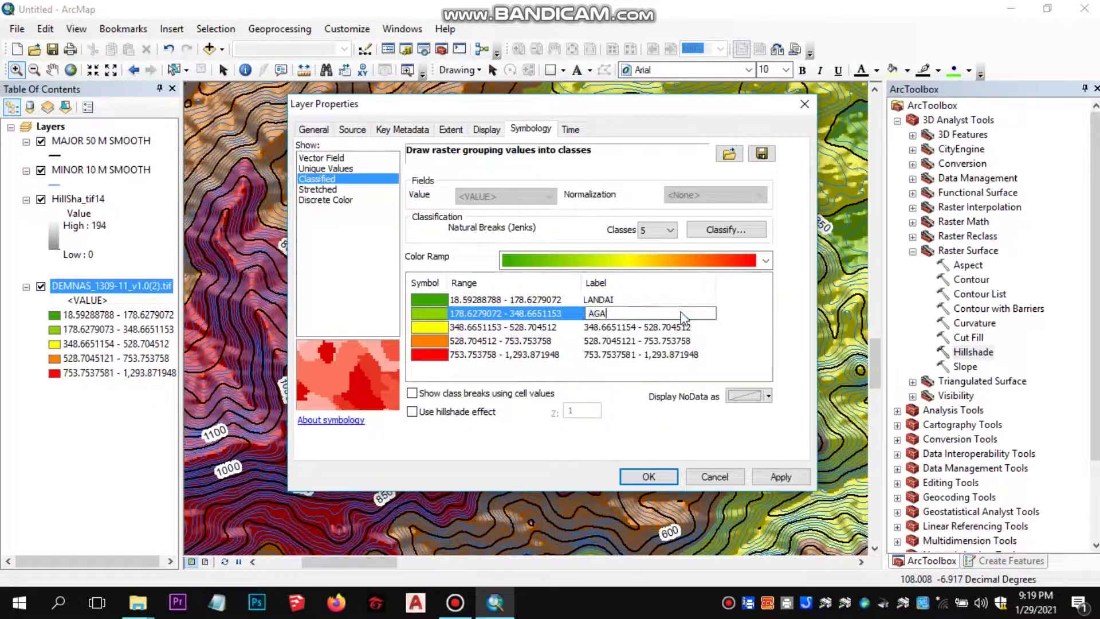
click(630, 327)
text(CURAM)
click(630, 340)
text(AGAK CURAM)
click(631, 354)
text(SANGAT CURAM)
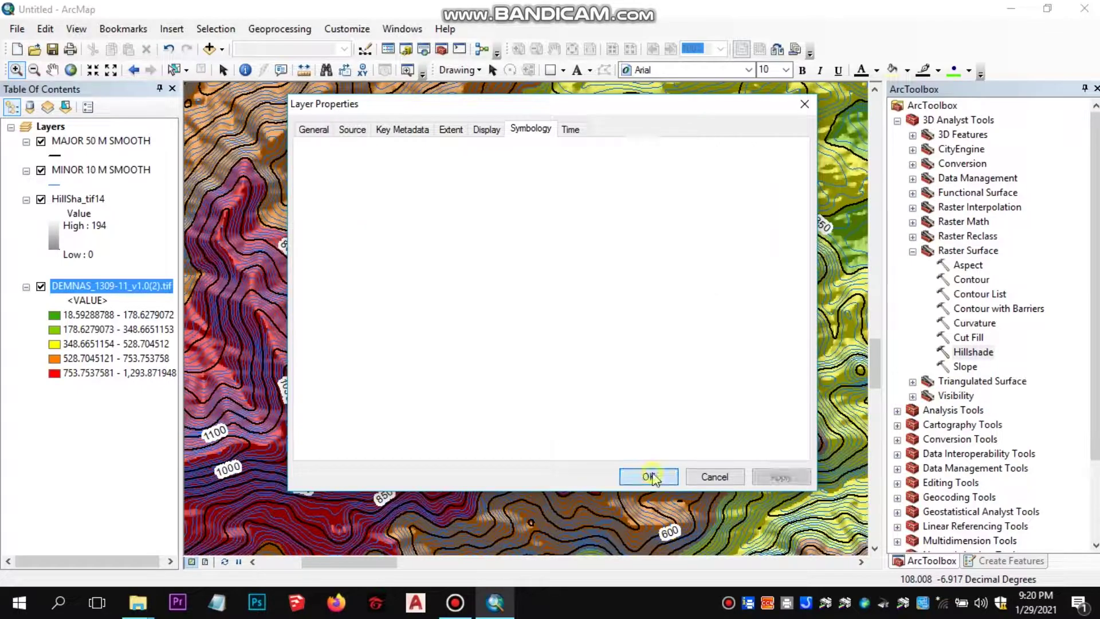
click(649, 476)
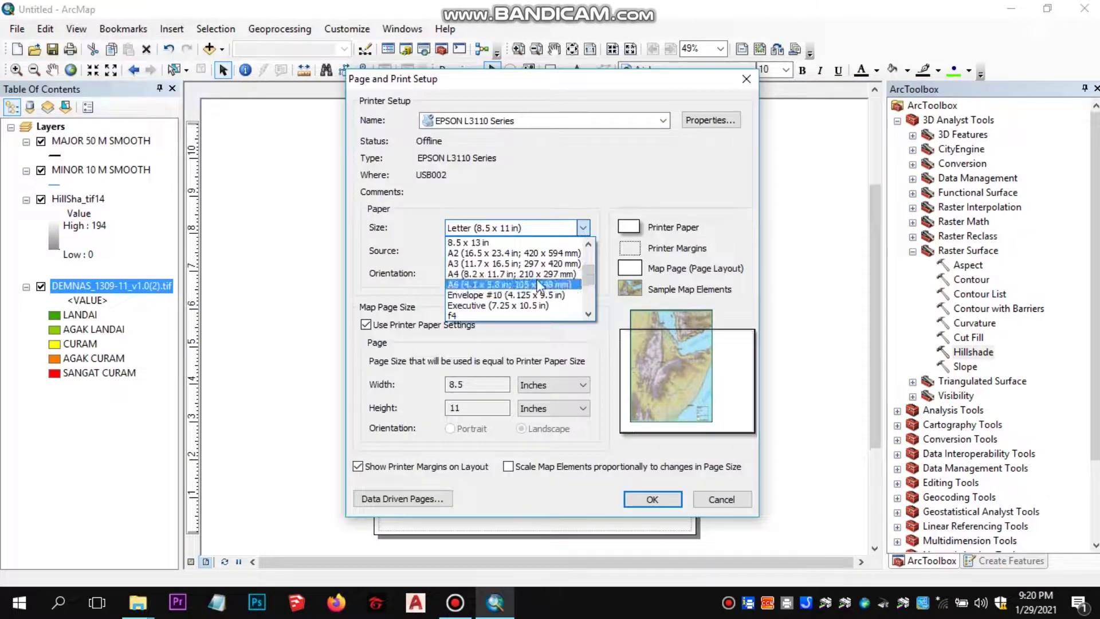
Set the layout's paper size to A4 (210 x 297 mm) in landscape orientation.
click(539, 274)
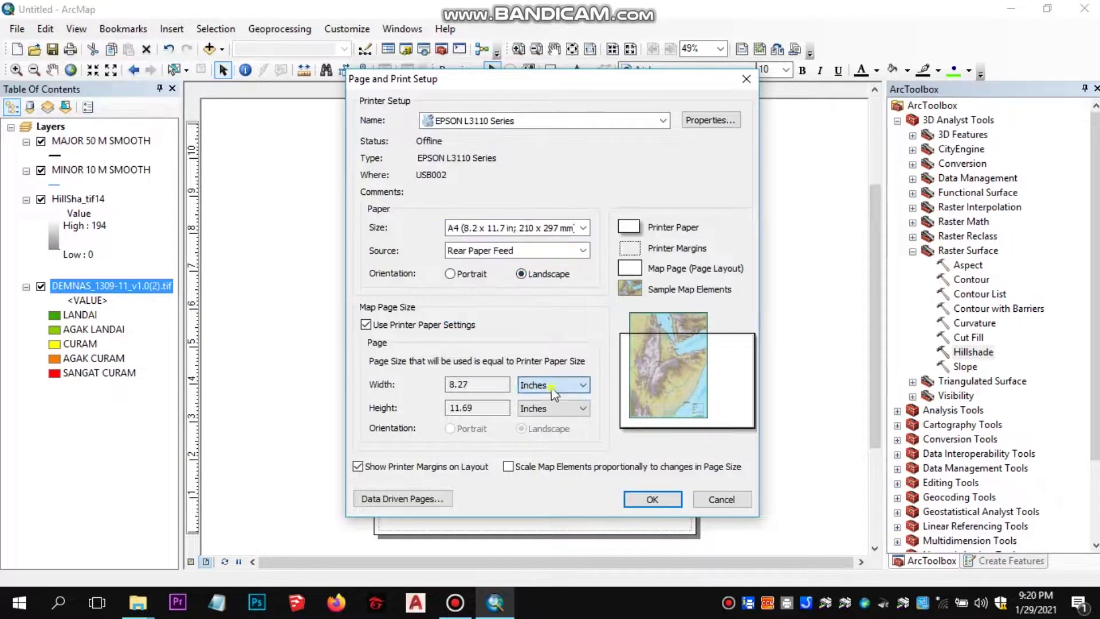
key(Return)
Draw a map frame rectangle about 8.7 by 7.6 in on the page and a side panel rectangle about 2.1 in wide beside it.
click(550, 69)
drag(296, 156, 668, 481)
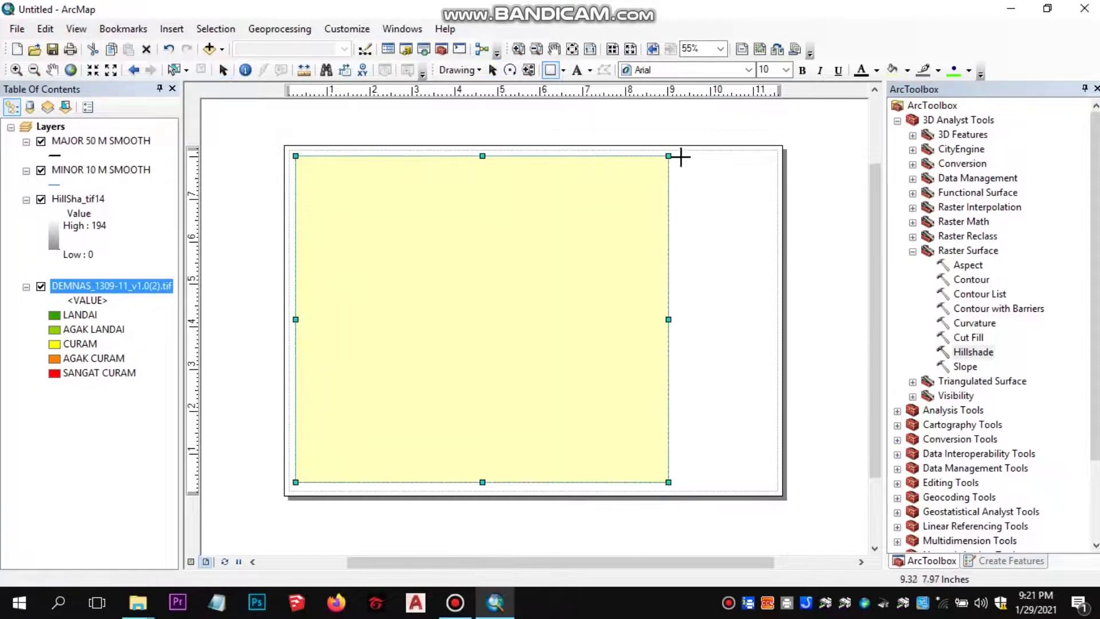
drag(772, 482, 772, 482)
Remove the yellow fill from the layout rectangles, leaving only their black outlines.
scroll(681, 216, up, 3)
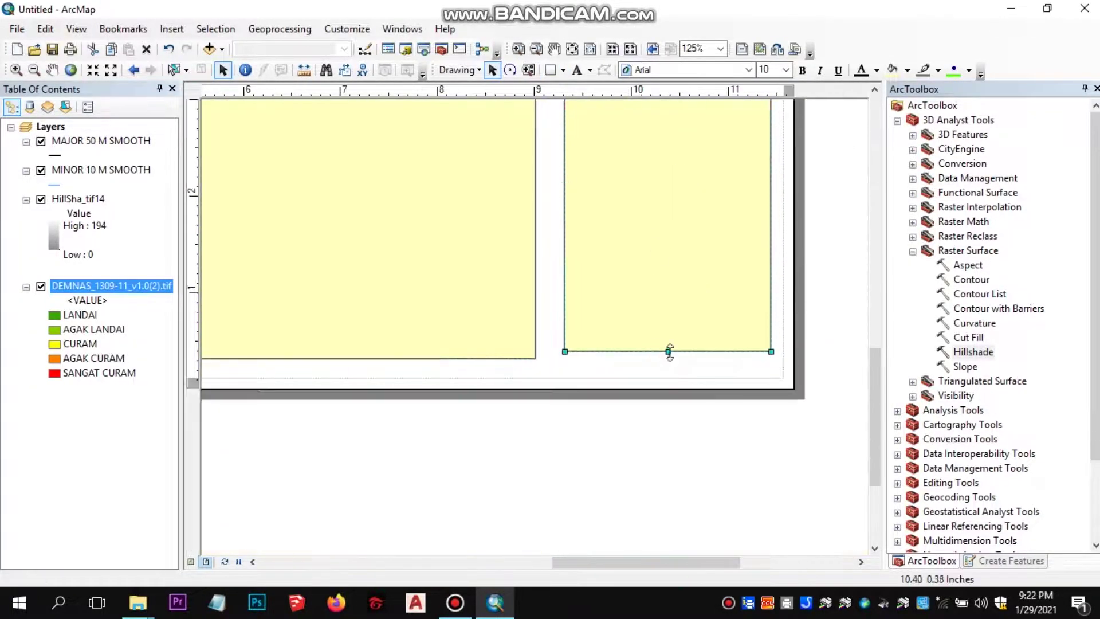
double_click(703, 281)
click(536, 420)
click(459, 322)
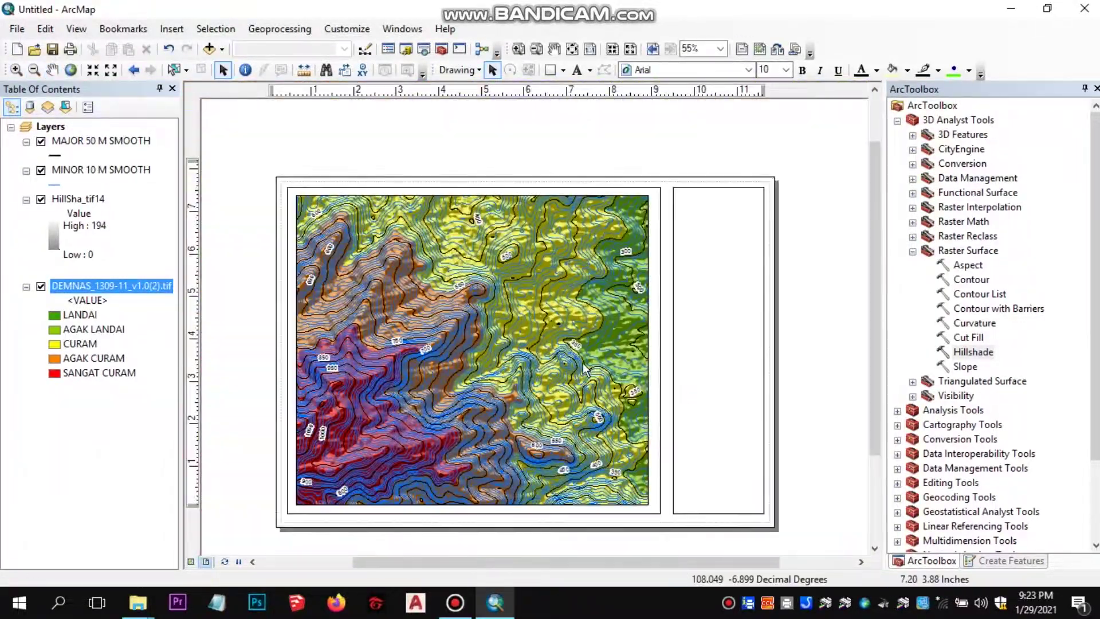
Remove the fill of the thin header box atop the side panel, and space copies of it down the panel, aligned to its edges.
scroll(631, 210, up, 5)
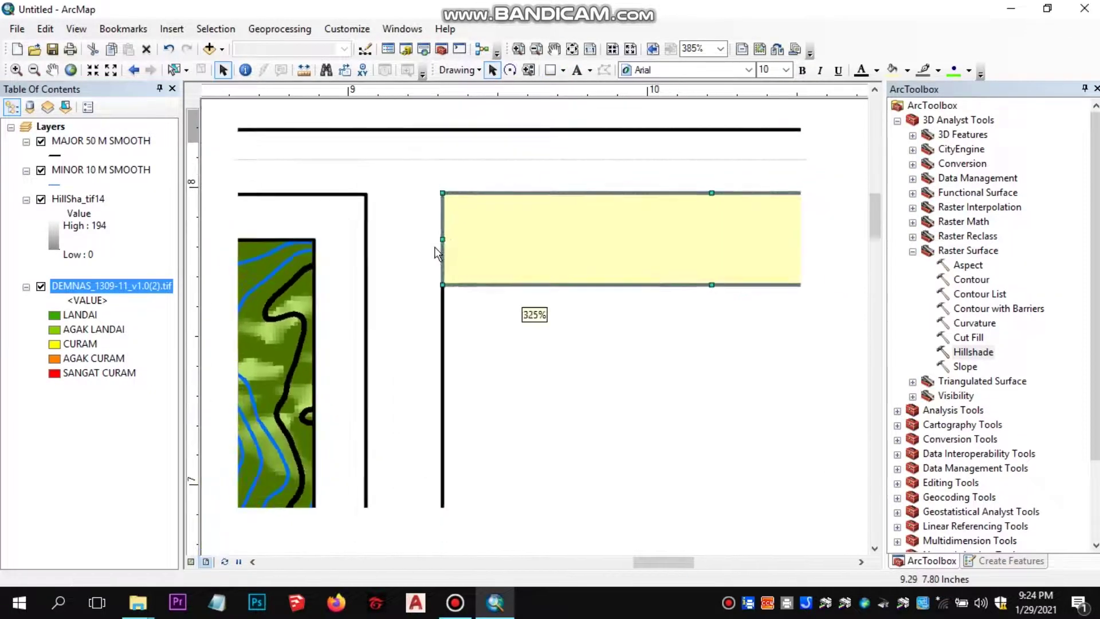
right_click(545, 226)
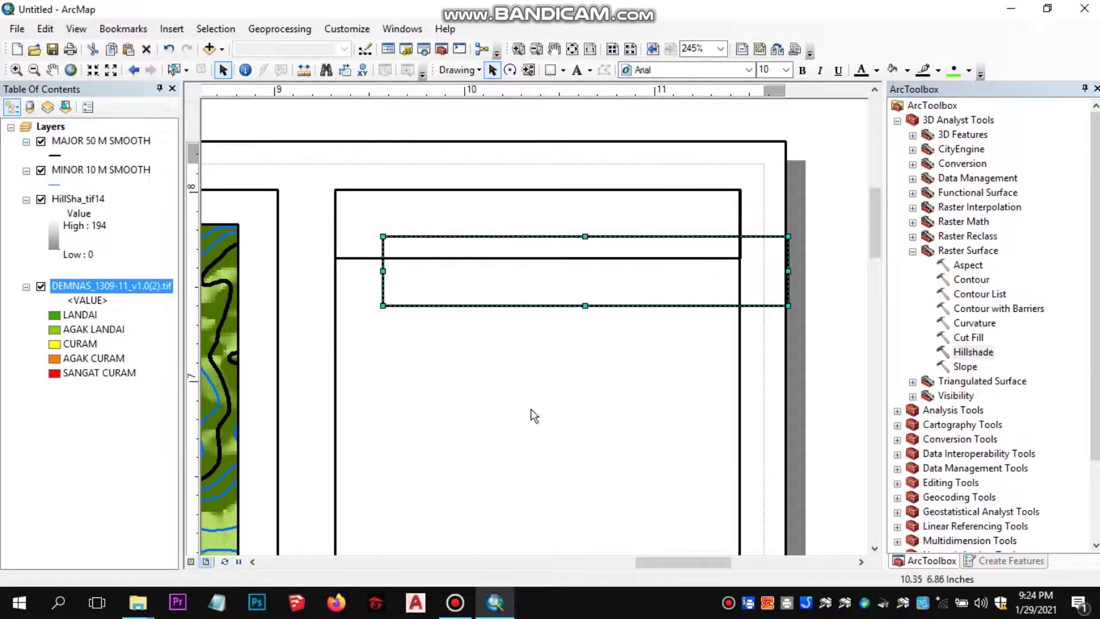
scroll(534, 416, down, 4)
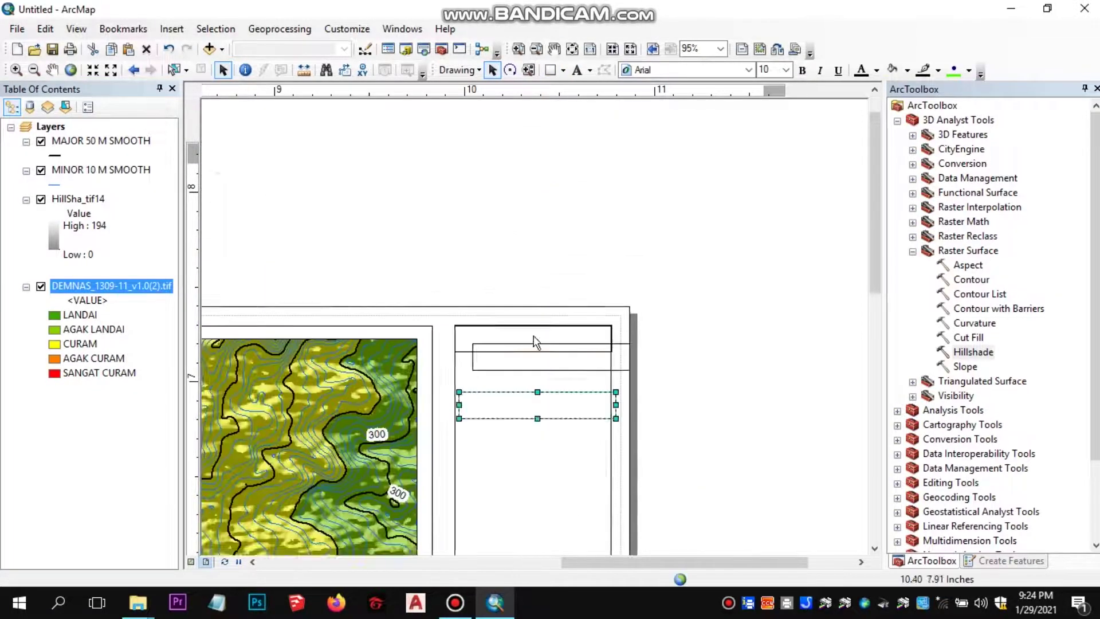
scroll(549, 482, up, 5)
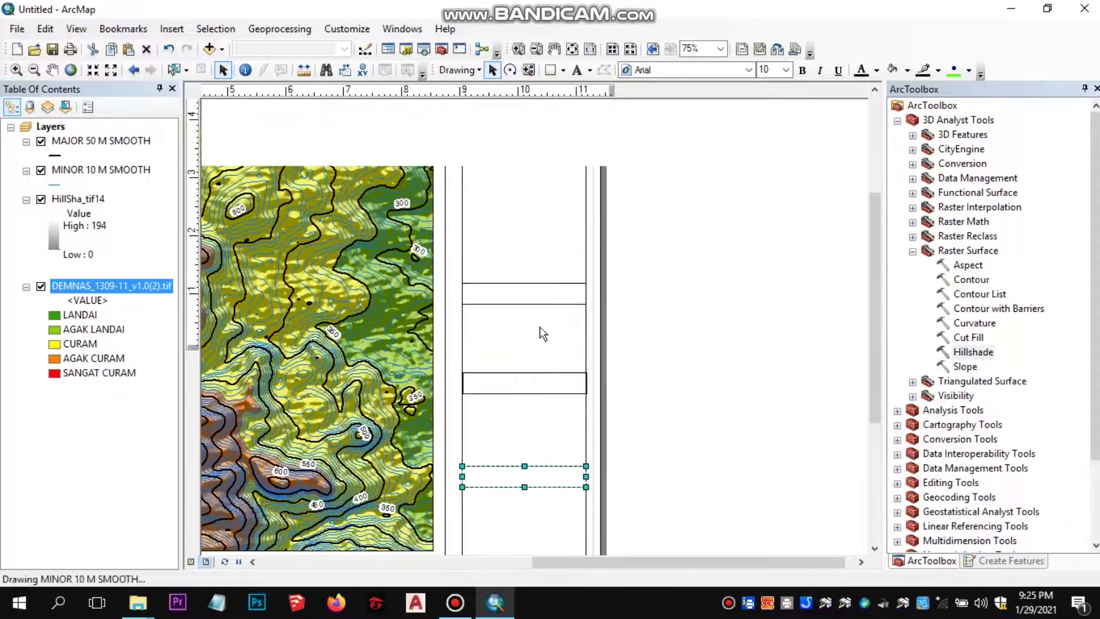
scroll(463, 308, up, 3)
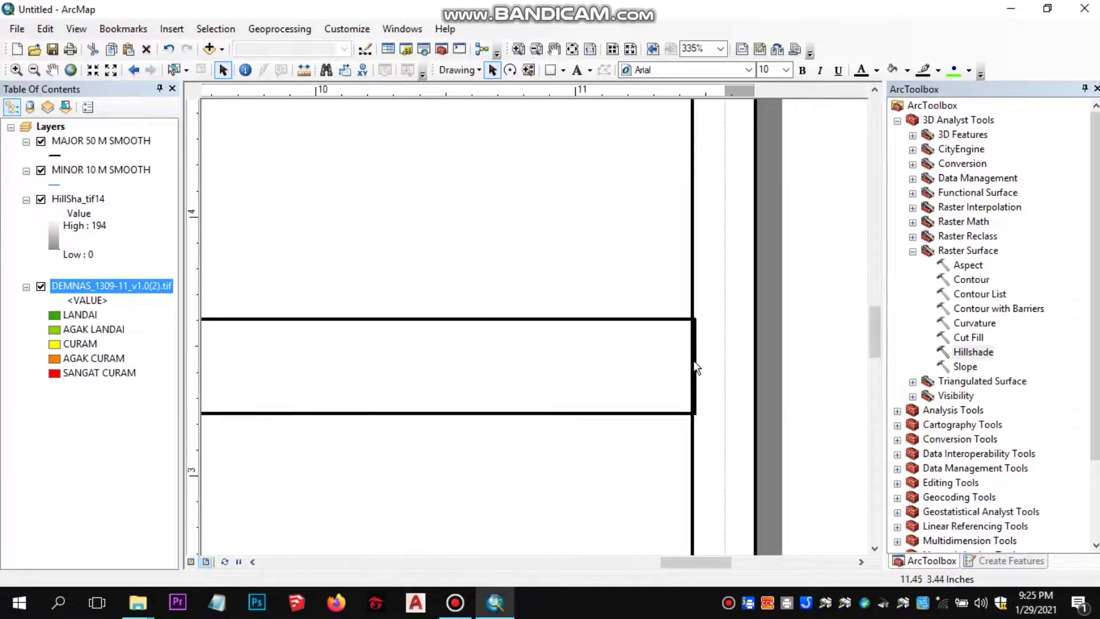